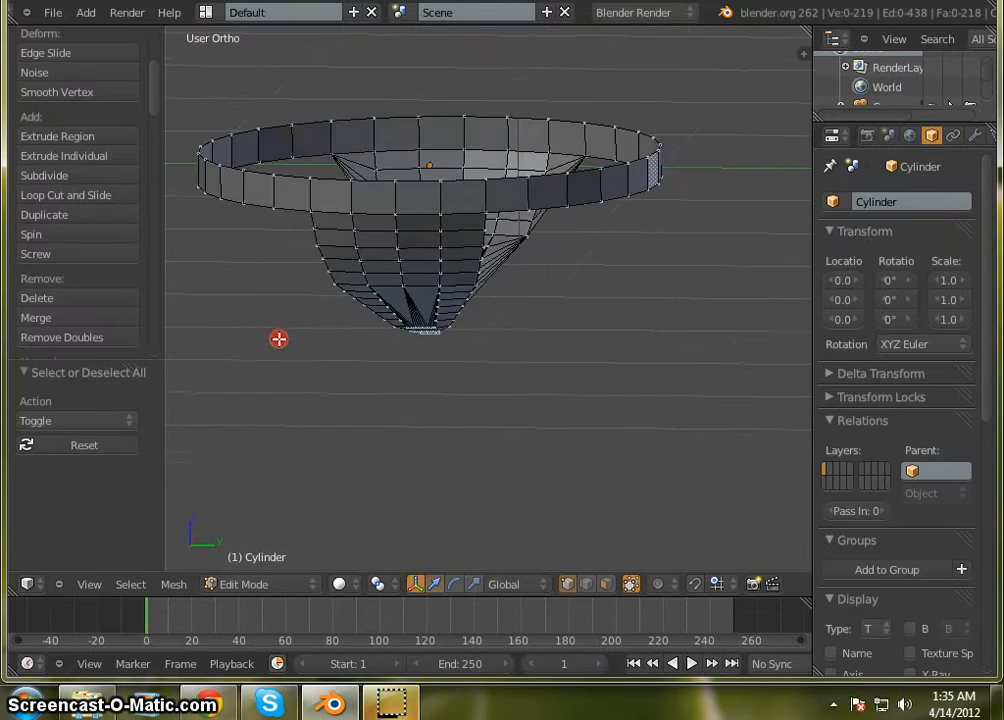
Fill a triangular face in one upper corner of the hanging panel, between its side edge and the ring band's next lower vertex
{"action": "scroll", "coordinate": [601, 347], "scroll_direction": "up", "scroll_amount": 3}
{"action": "mouse_move", "coordinate": [601, 347]}
{"action": "middle_mouse_down"}
{"action": "mouse_move", "coordinate": [594, 316]}
{"action": "mouse_move", "coordinate": [592, 361]}
{"action": "mouse_move", "coordinate": [603, 352]}
{"action": "mouse_move", "coordinate": [579, 385]}
{"action": "mouse_move", "coordinate": [616, 377]}
{"action": "mouse_move", "coordinate": [598, 384]}
{"action": "middle_mouse_up"}
{"action": "scroll", "coordinate": [415, 332], "scroll_direction": "down", "scroll_amount": 2}
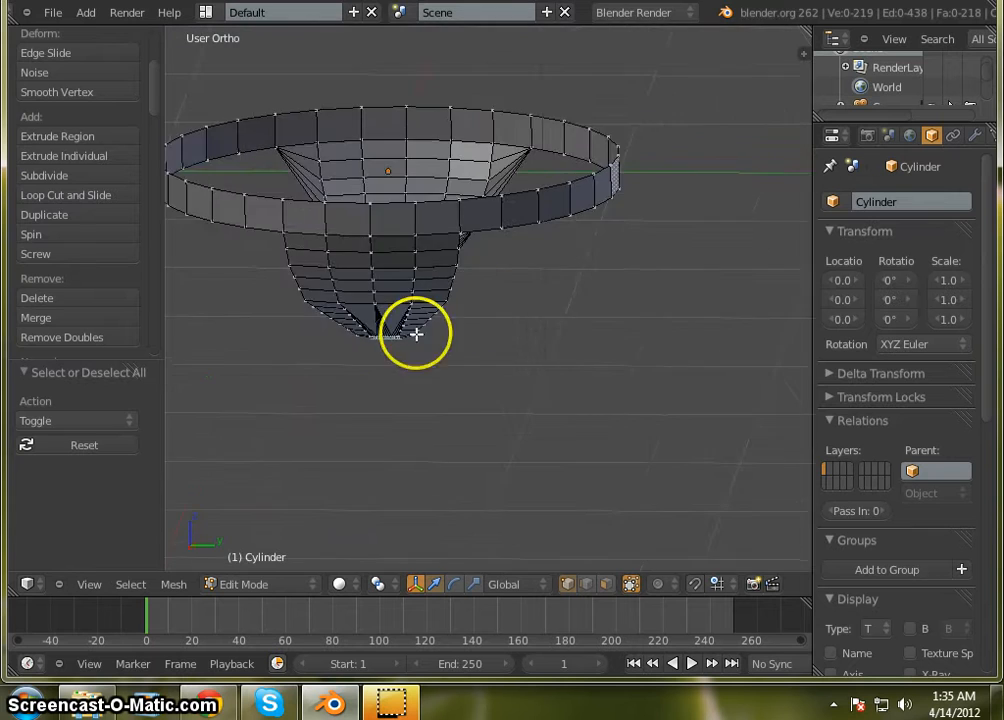
{"action": "mouse_move", "coordinate": [415, 332]}
{"action": "middle_mouse_down"}
{"action": "mouse_move", "coordinate": [459, 426]}
{"action": "mouse_move", "coordinate": [520, 417]}
{"action": "mouse_move", "coordinate": [487, 344]}
{"action": "mouse_move", "coordinate": [385, 363]}
{"action": "mouse_move", "coordinate": [388, 338]}
{"action": "mouse_move", "coordinate": [372, 336]}
{"action": "mouse_move", "coordinate": [364, 345]}
{"action": "mouse_move", "coordinate": [446, 372]}
{"action": "mouse_move", "coordinate": [356, 375]}
{"action": "mouse_move", "coordinate": [397, 350]}
{"action": "mouse_move", "coordinate": [388, 349]}
{"action": "middle_mouse_up"}
{"action": "scroll", "coordinate": [423, 290], "scroll_direction": "up", "scroll_amount": 3}
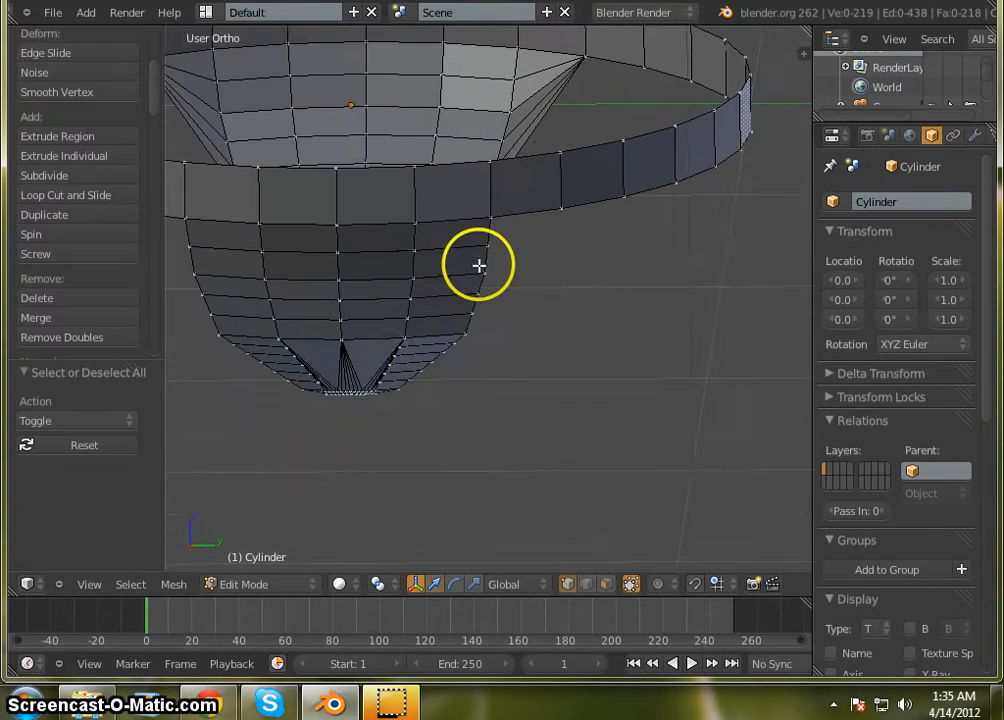
{"action": "mouse_move", "coordinate": [477, 264]}
{"action": "middle_mouse_down"}
{"action": "mouse_move", "coordinate": [529, 309]}
{"action": "mouse_move", "coordinate": [522, 273]}
{"action": "mouse_move", "coordinate": [507, 288]}
{"action": "middle_mouse_up"}
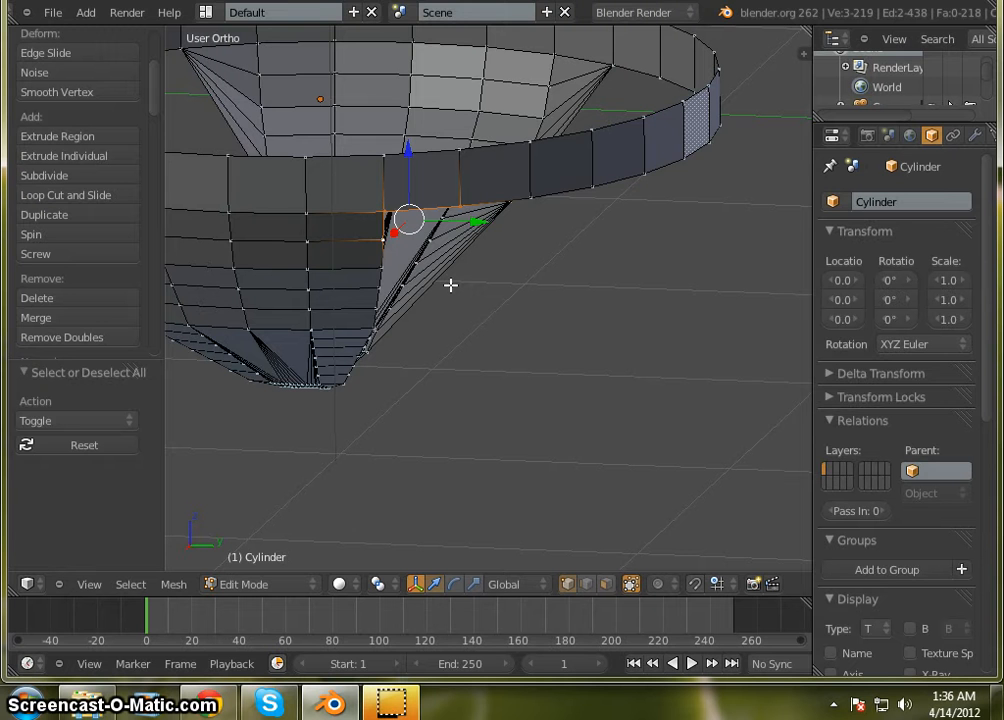
{"action": "key", "text": "f"}
Fill the matching triangle in the same panel's opposite upper corner, joining the corner vertex, the neighbouring band vertex and the first side-edge vertex
{"action": "middle_click_drag", "start_coordinate": [352, 322], "coordinate": [394, 314]}
{"action": "right_click", "coordinate": [383, 227]}
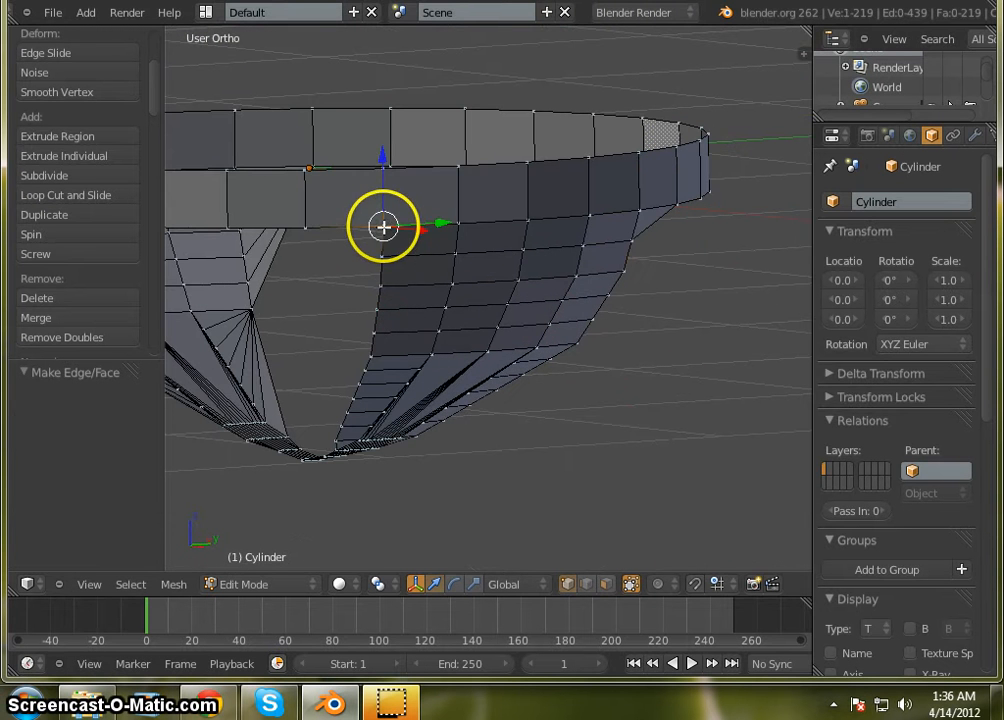
{"action": "right_click", "coordinate": [305, 228], "text": "shift"}
{"action": "right_click", "coordinate": [380, 257], "text": "shift"}
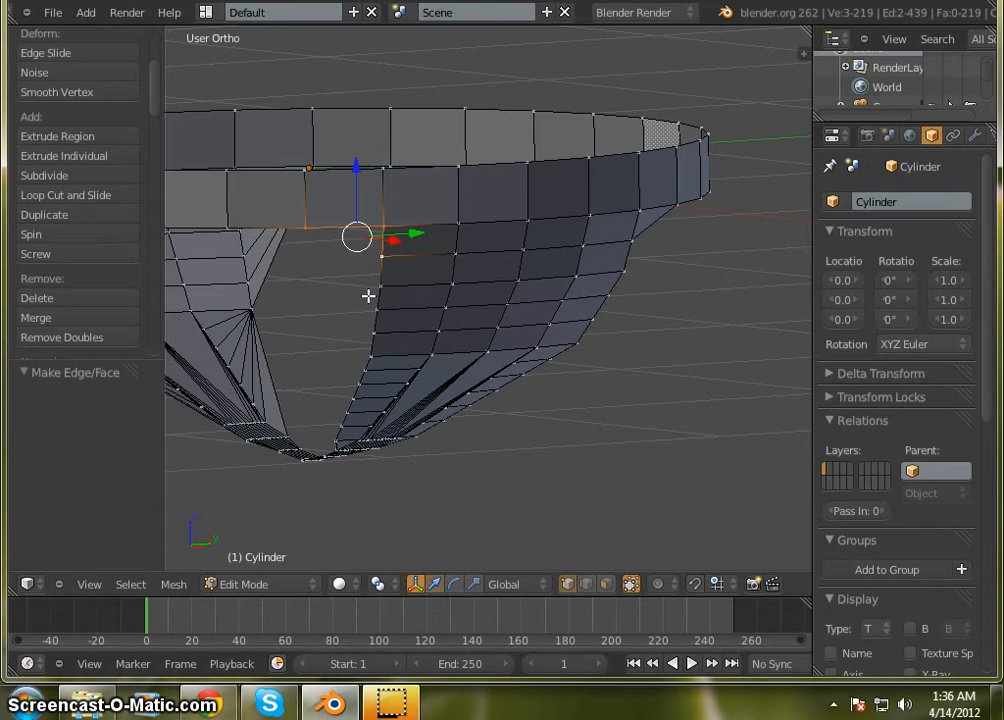
{"action": "middle_click_drag", "start_coordinate": [341, 273], "coordinate": [340, 288]}
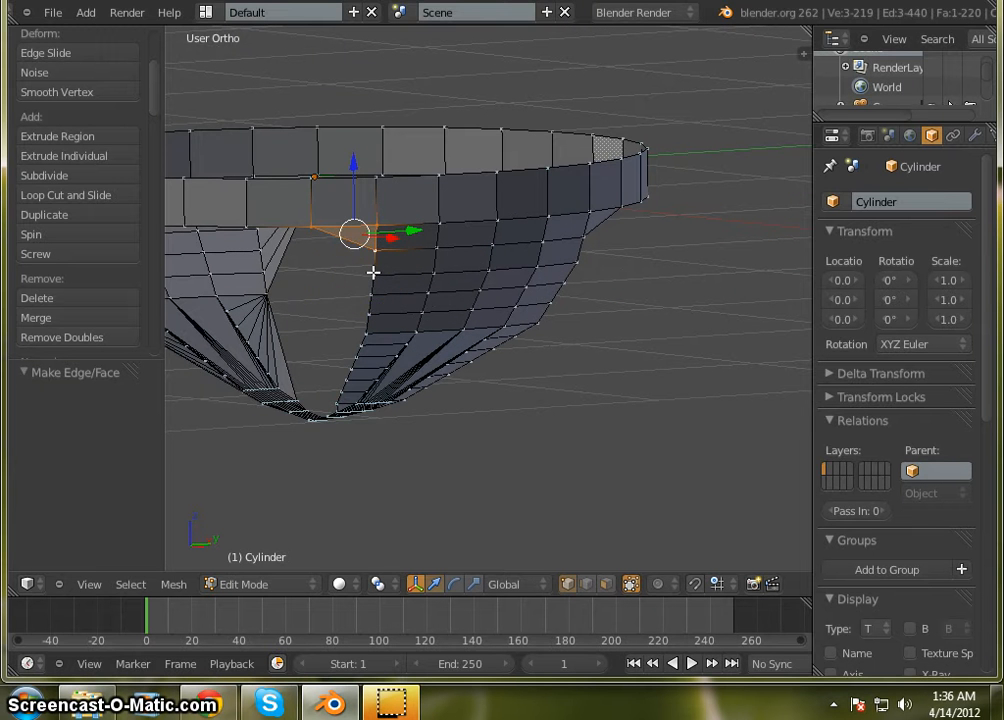
On both sides of the panel, fill a second triangle between the first outer band vertex and the next two side-edge vertices
{"action": "mouse_move", "coordinate": [352, 279]}
{"action": "middle_mouse_down"}
{"action": "mouse_move", "coordinate": [392, 280]}
{"action": "mouse_move", "coordinate": [347, 264]}
{"action": "mouse_move", "coordinate": [355, 273]}
{"action": "middle_mouse_up"}
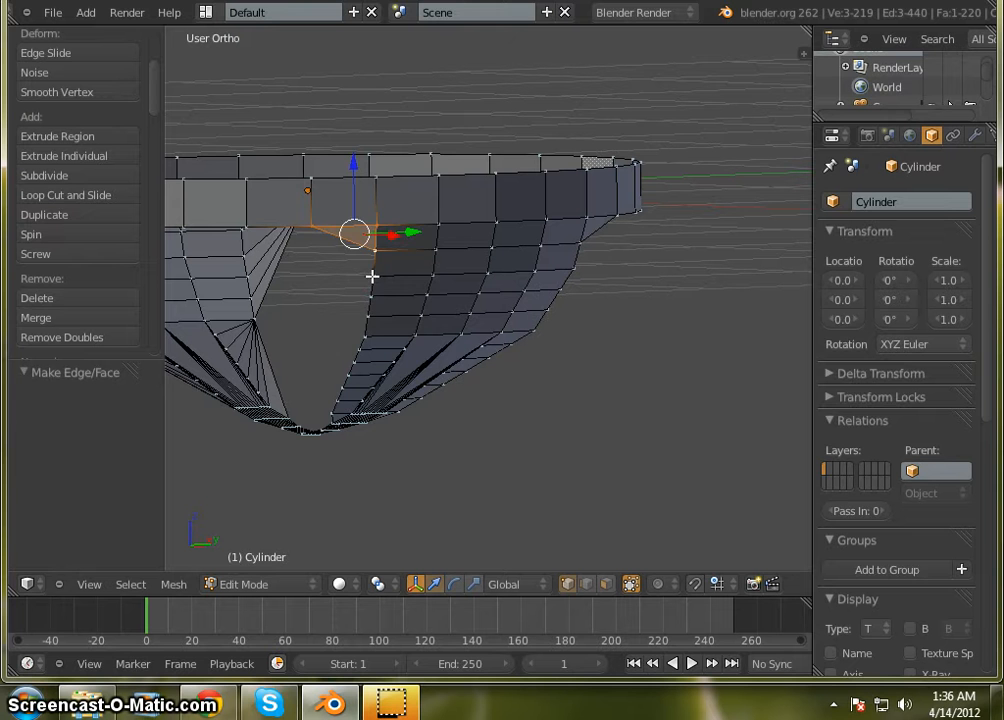
{"action": "right_click", "coordinate": [372, 275]}
{"action": "right_click", "coordinate": [314, 230], "text": "shift"}
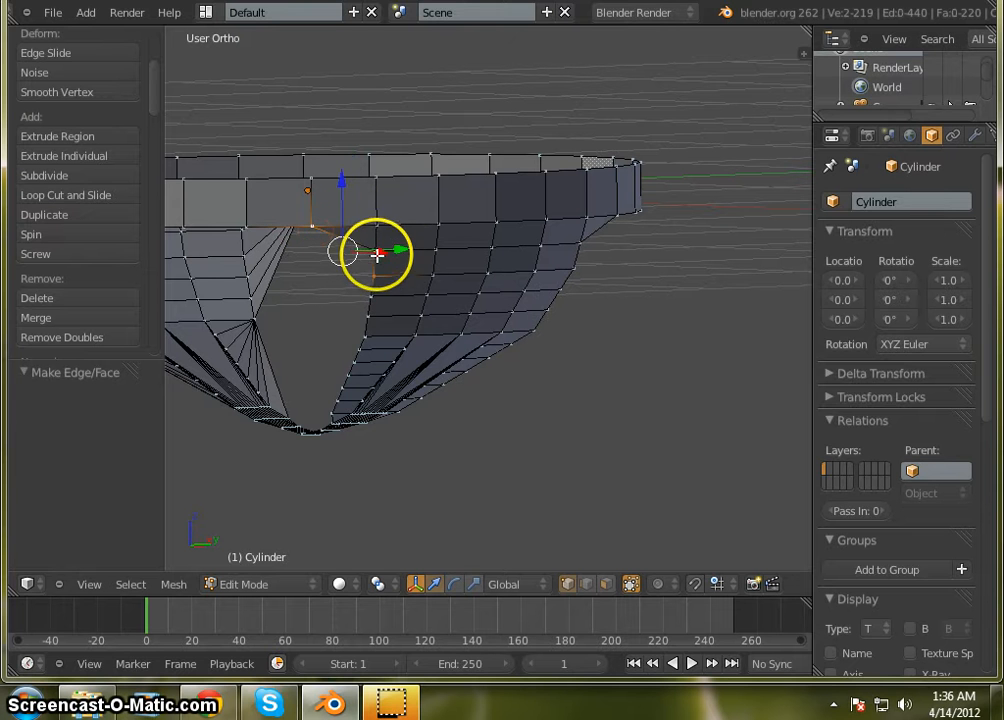
{"action": "key", "text": "f"}
{"action": "middle_click_drag", "start_coordinate": [585, 327], "coordinate": [437, 325]}
{"action": "right_click", "coordinate": [654, 222]}
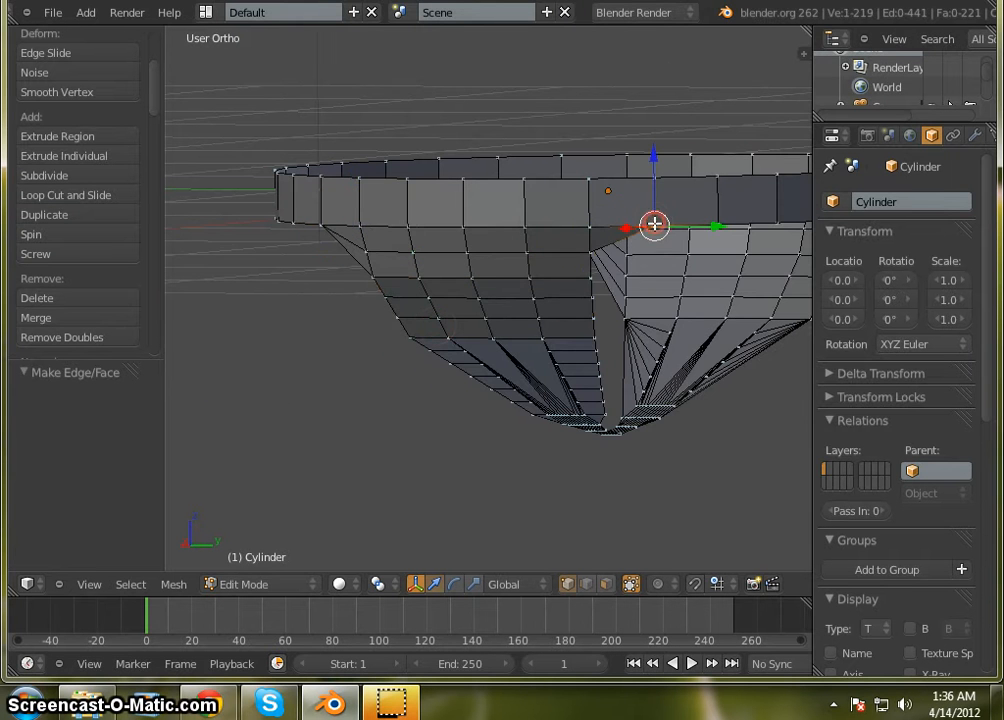
{"action": "right_click", "coordinate": [594, 252], "text": "shift"}
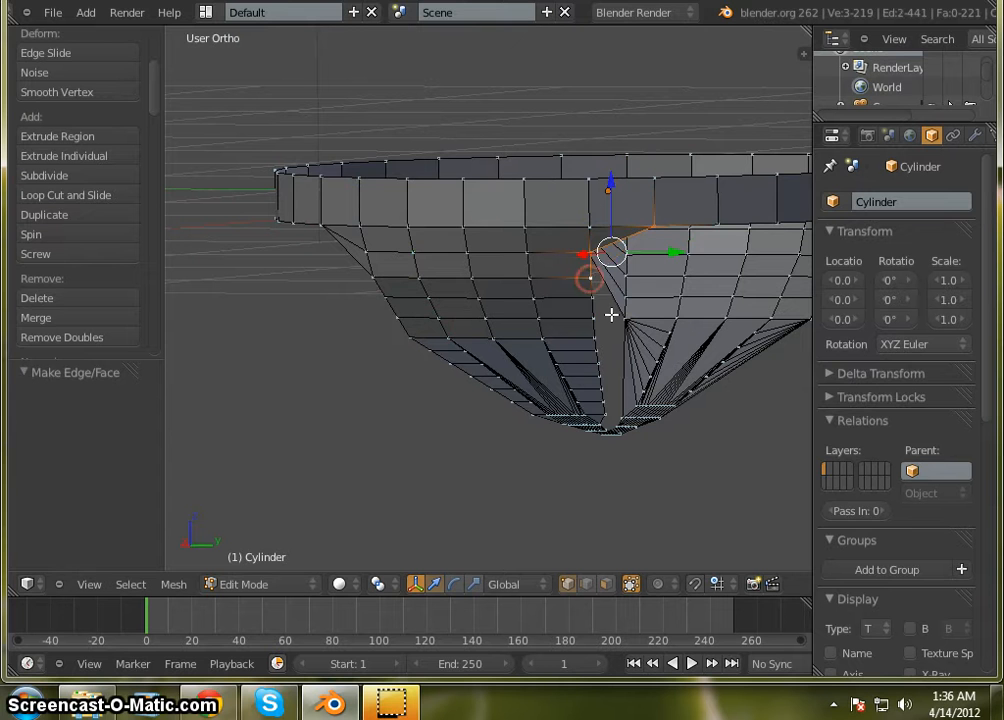
{"action": "key", "text": "f"}
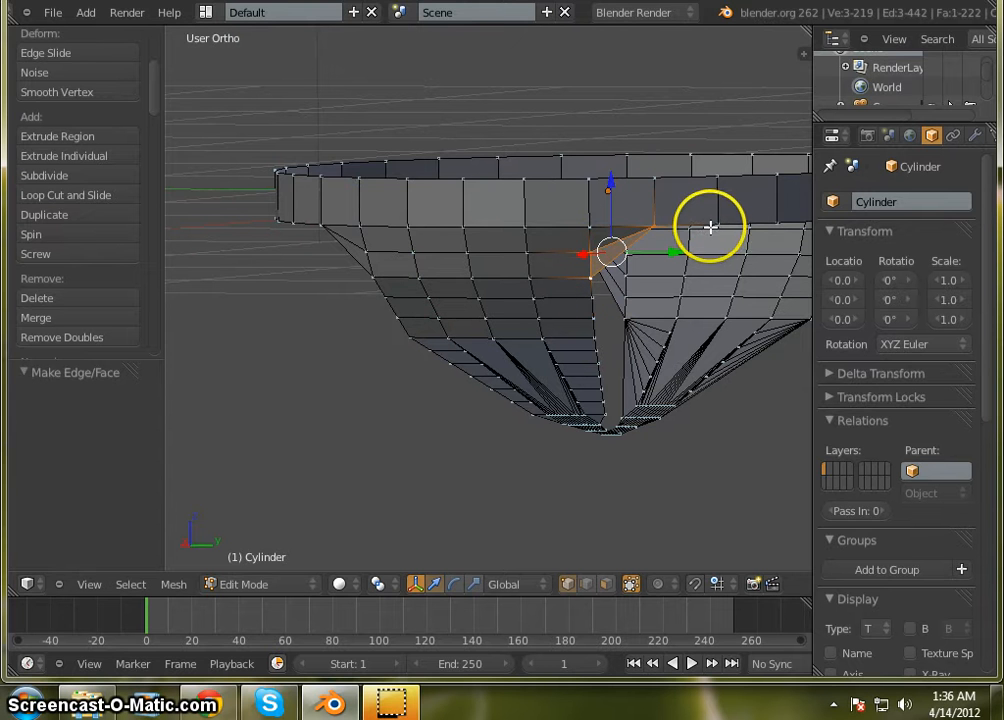
Extend the fill one band vertex outward on both sides with triangles from that band segment to the panel's second side-edge vertex
{"action": "right_click", "coordinate": [718, 224]}
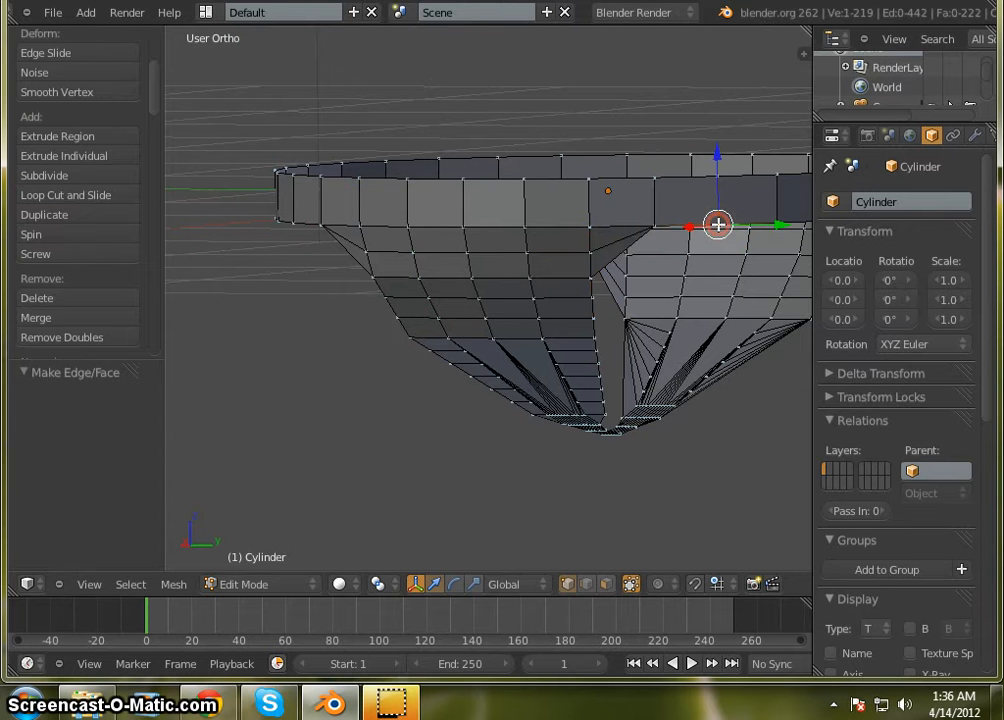
{"action": "right_click", "coordinate": [656, 225], "text": "shift"}
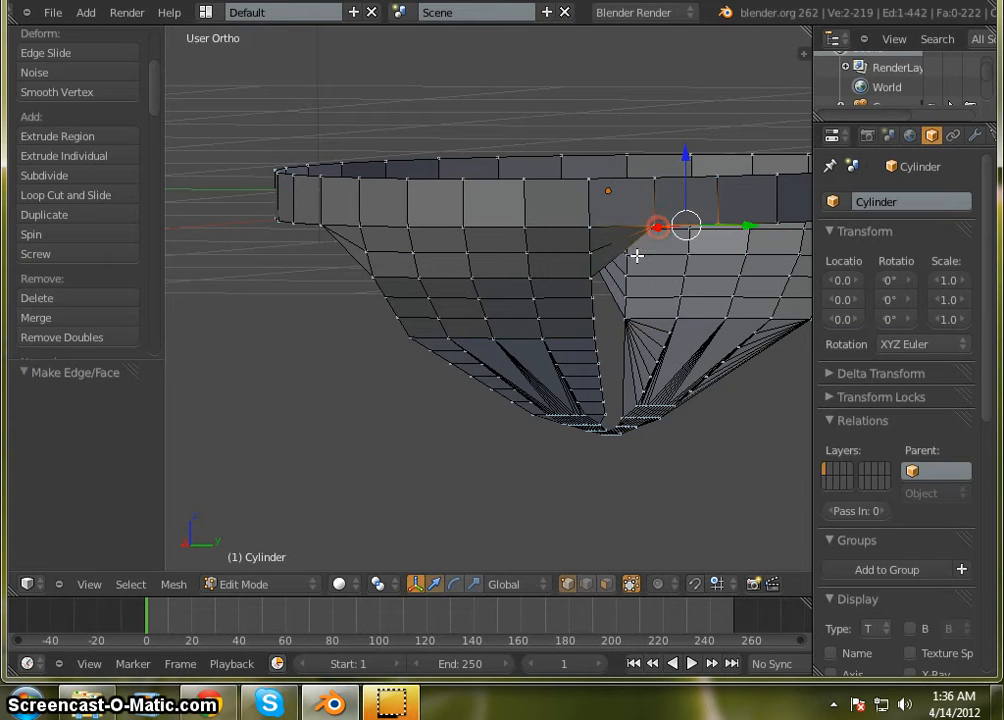
{"action": "right_click", "coordinate": [591, 281], "text": "shift"}
{"action": "middle_click_drag", "start_coordinate": [605, 330], "coordinate": [311, 204]}
{"action": "right_click", "coordinate": [340, 211]}
{"action": "right_click", "coordinate": [276, 213], "text": "shift"}
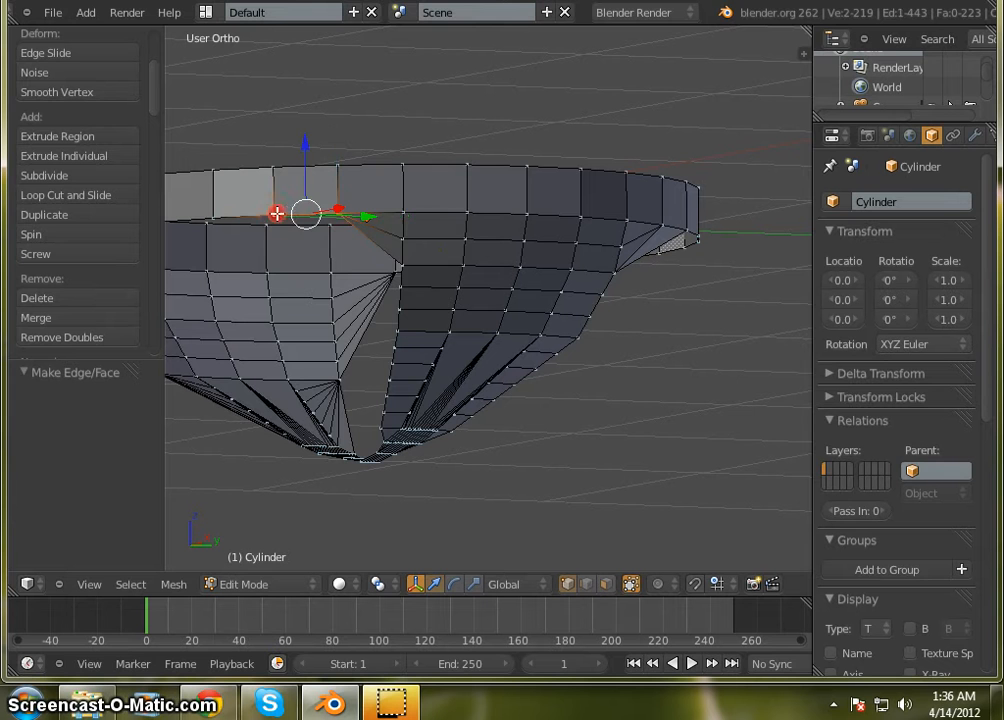
{"action": "right_click", "coordinate": [405, 264], "text": "shift"}
{"action": "key", "text": "f"}
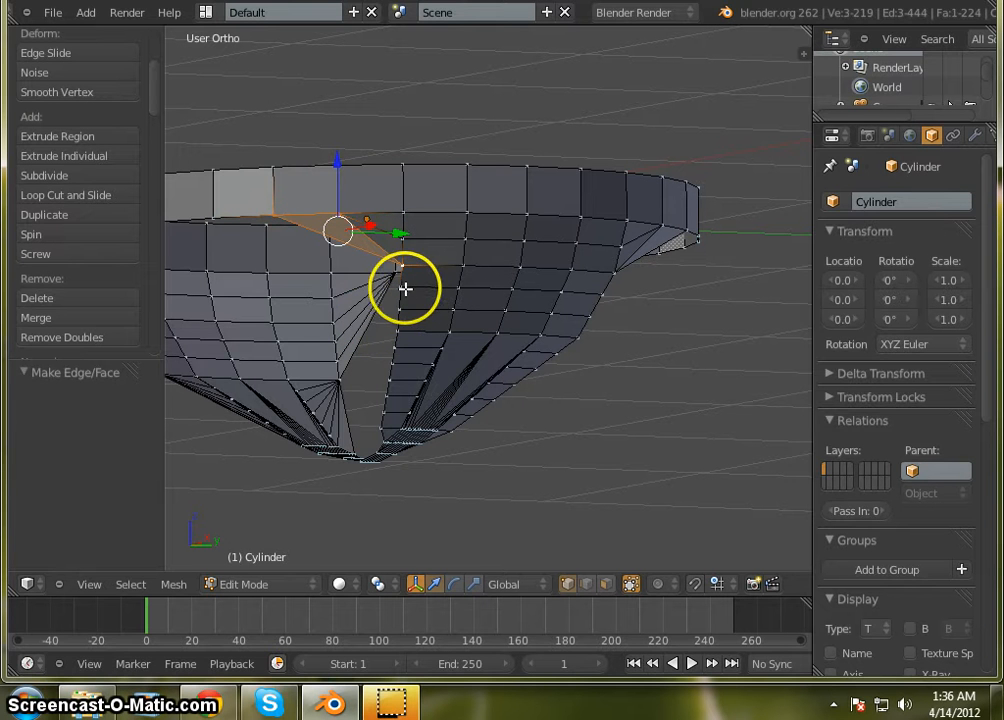
On both sides, fill the triangle between the second outer band vertex and the panel's second and third side-edge vertices
{"action": "right_click", "coordinate": [342, 214], "text": "shift"}
{"action": "right_click", "coordinate": [400, 275], "text": "shift"}
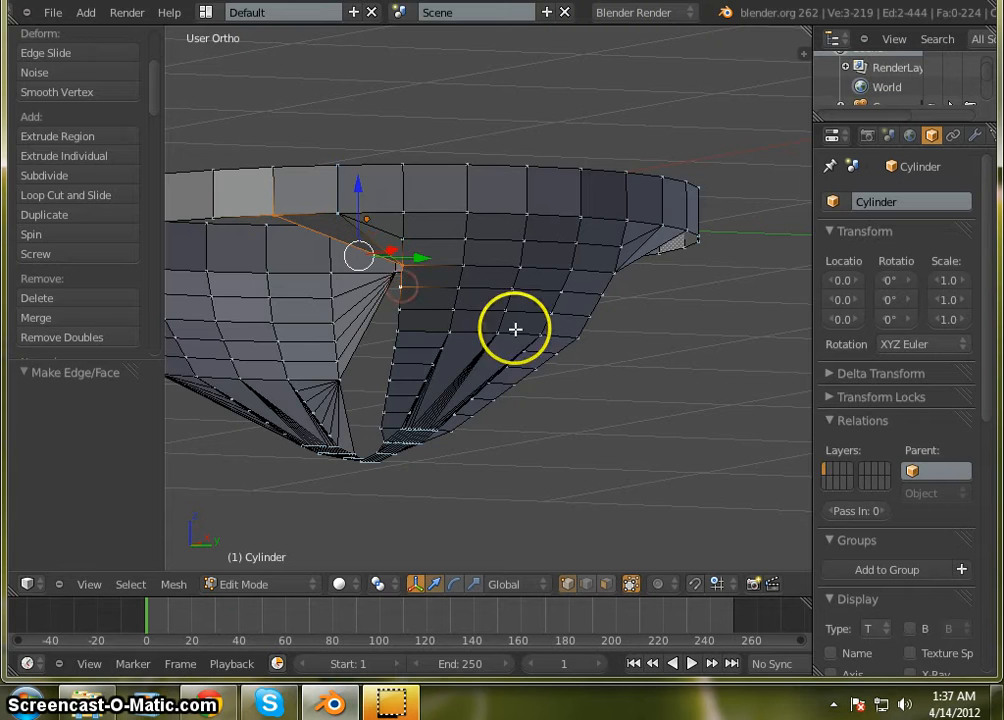
{"action": "middle_click_drag", "start_coordinate": [518, 329], "coordinate": [469, 333]}
{"action": "key", "text": "f"}
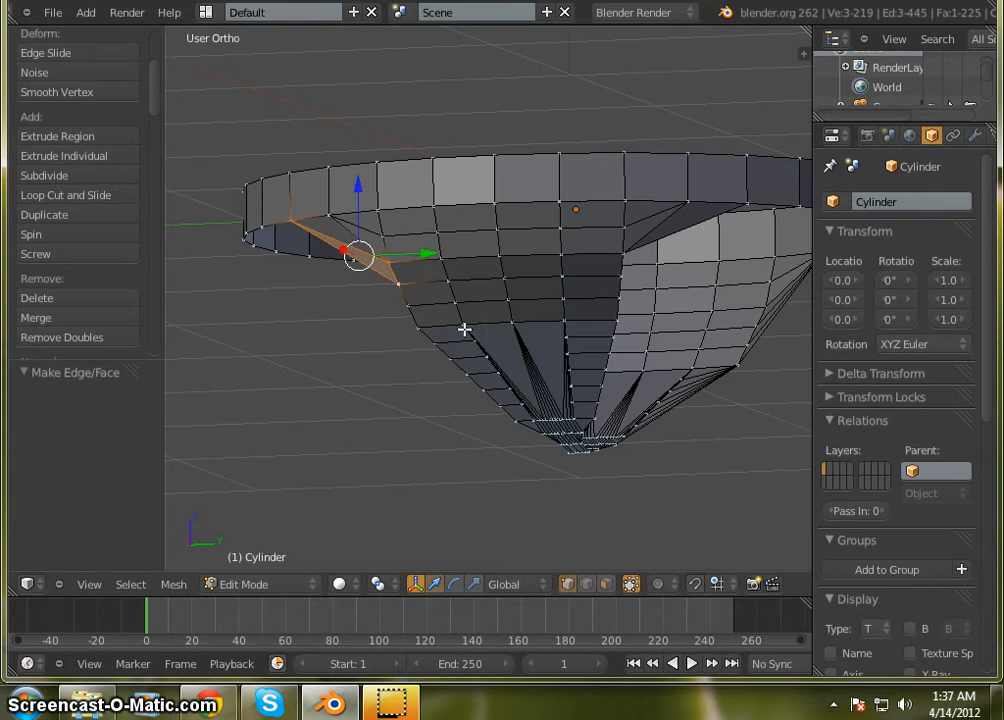
{"action": "right_click", "coordinate": [624, 252]}
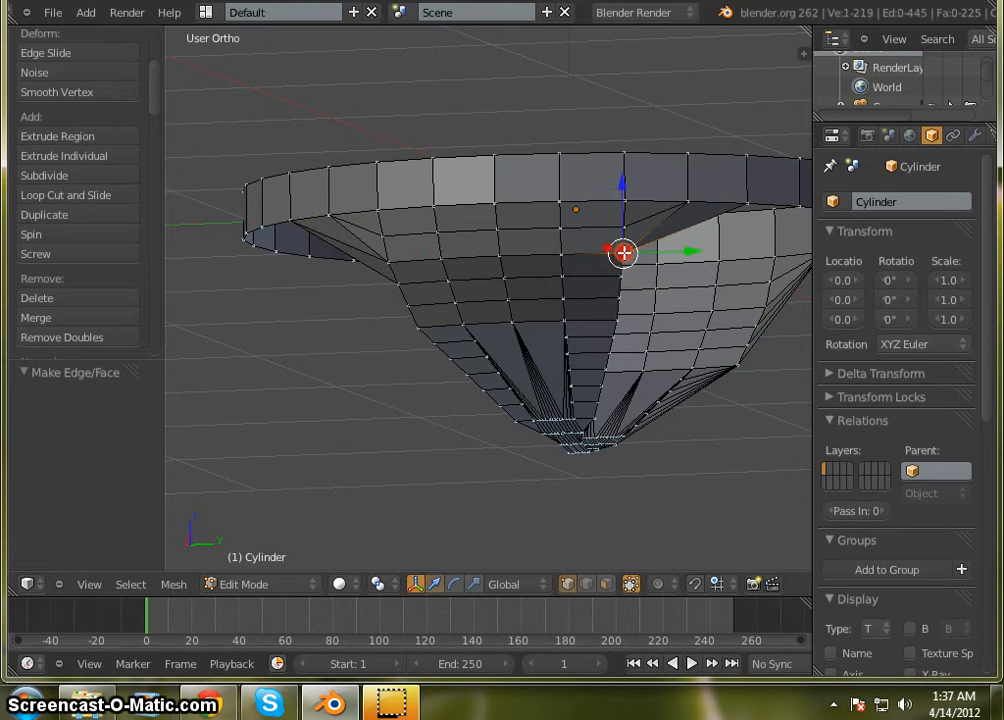
{"action": "right_click", "coordinate": [749, 203], "text": "shift"}
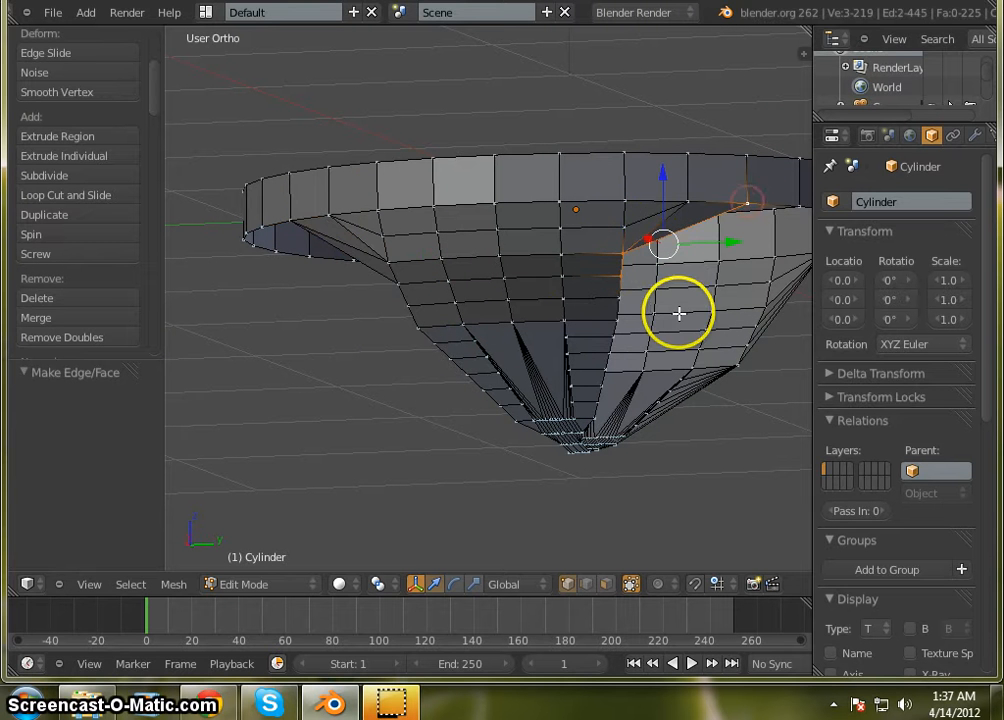
{"action": "key", "text": "f"}
Fill one more triangle down each side edge, joining the second outer band vertex to the panel's third and fourth side-edge vertices
{"action": "scroll", "coordinate": [556, 232], "scroll_direction": "down", "scroll_amount": 3}
{"action": "mouse_move", "coordinate": [556, 232]}
{"action": "middle_mouse_down"}
{"action": "mouse_move", "coordinate": [533, 309]}
{"action": "mouse_move", "coordinate": [610, 368]}
{"action": "mouse_move", "coordinate": [545, 271]}
{"action": "mouse_move", "coordinate": [576, 224]}
{"action": "mouse_move", "coordinate": [563, 202]}
{"action": "mouse_move", "coordinate": [563, 233]}
{"action": "mouse_move", "coordinate": [509, 238]}
{"action": "mouse_move", "coordinate": [583, 285]}
{"action": "mouse_move", "coordinate": [560, 282]}
{"action": "mouse_move", "coordinate": [571, 294]}
{"action": "mouse_move", "coordinate": [574, 282]}
{"action": "middle_mouse_up"}
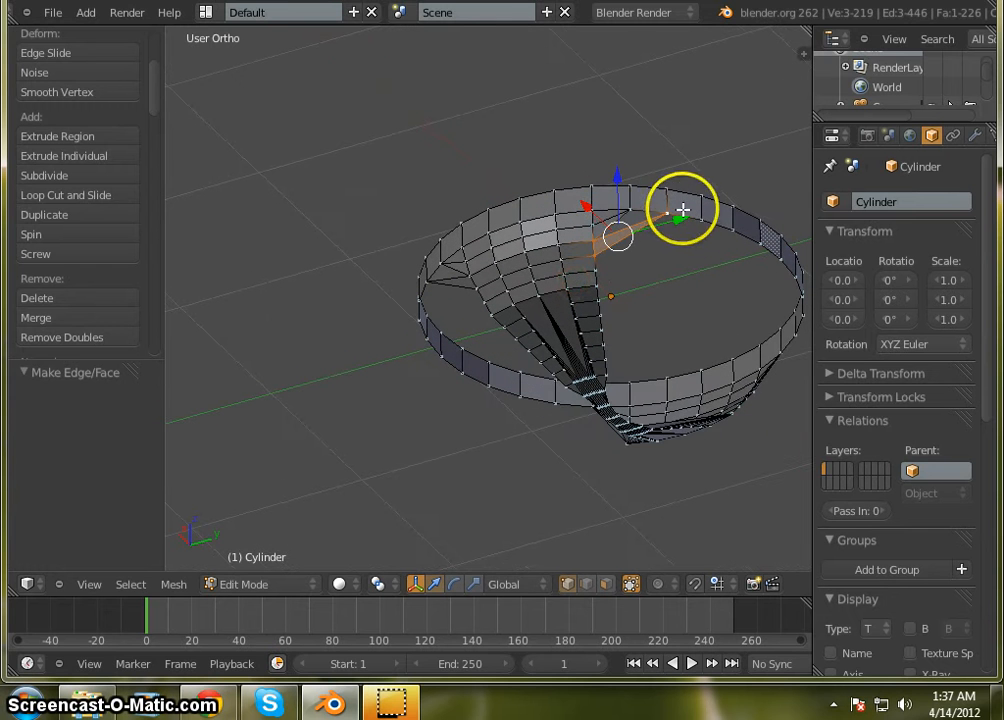
{"action": "right_click", "coordinate": [594, 241], "text": "shift"}
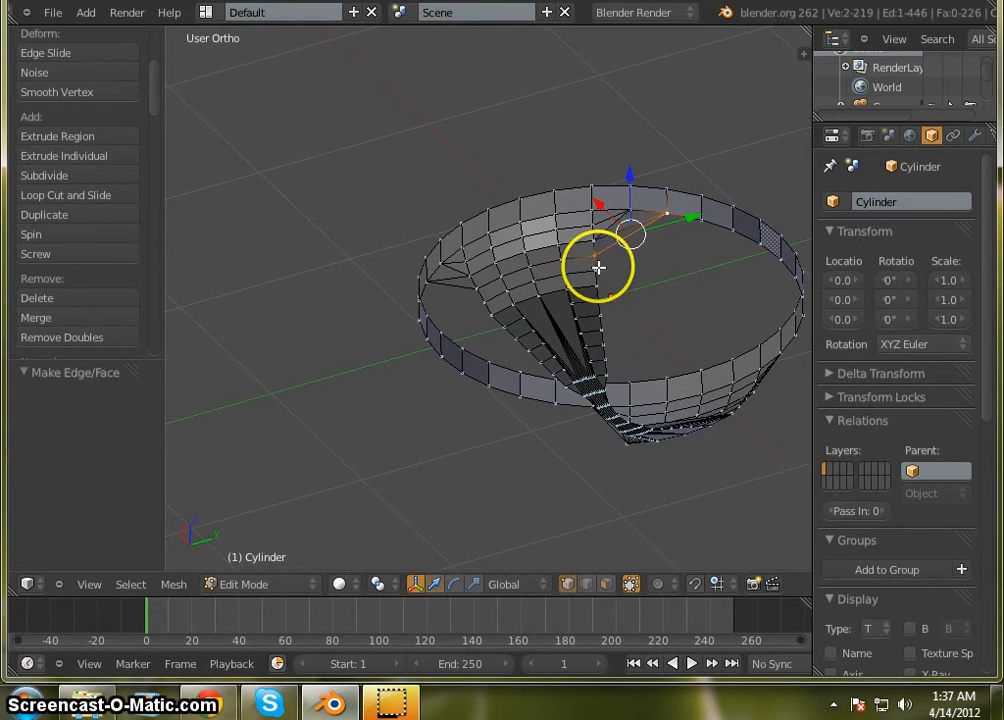
{"action": "right_click", "coordinate": [596, 270], "text": "shift"}
{"action": "key", "text": "f"}
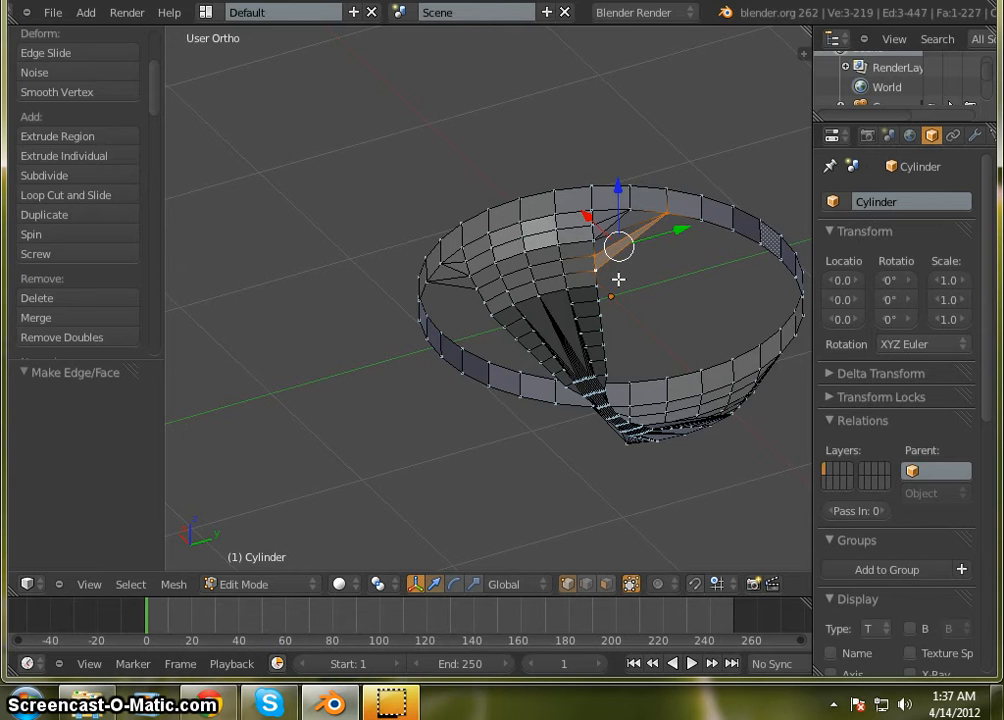
{"action": "middle_click_drag", "start_coordinate": [535, 298], "coordinate": [623, 293]}
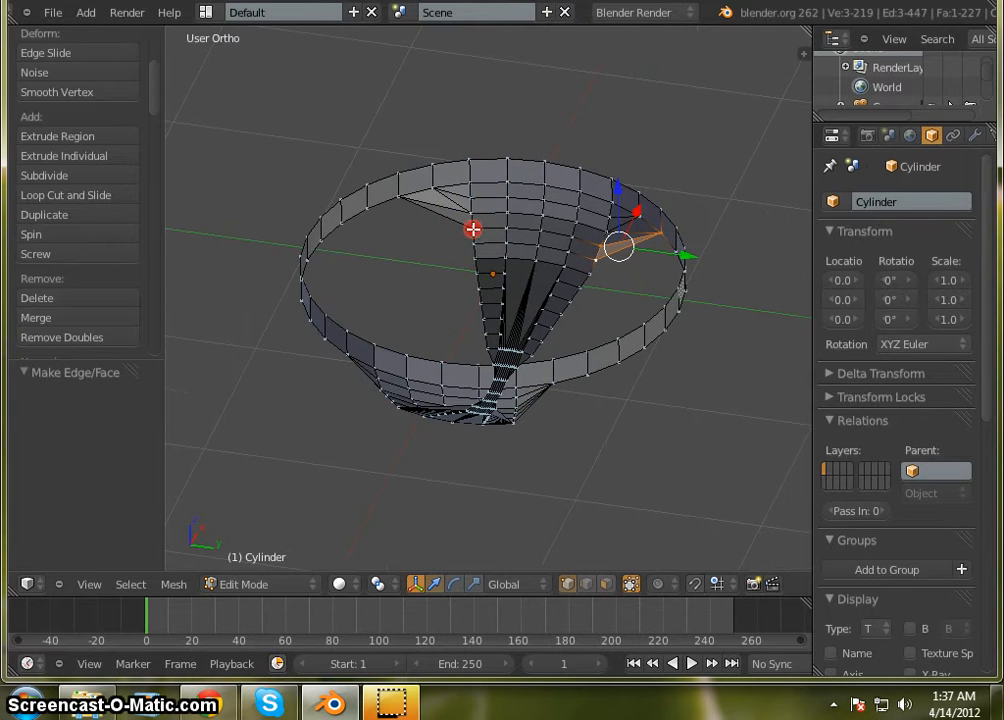
{"action": "right_click", "coordinate": [472, 231]}
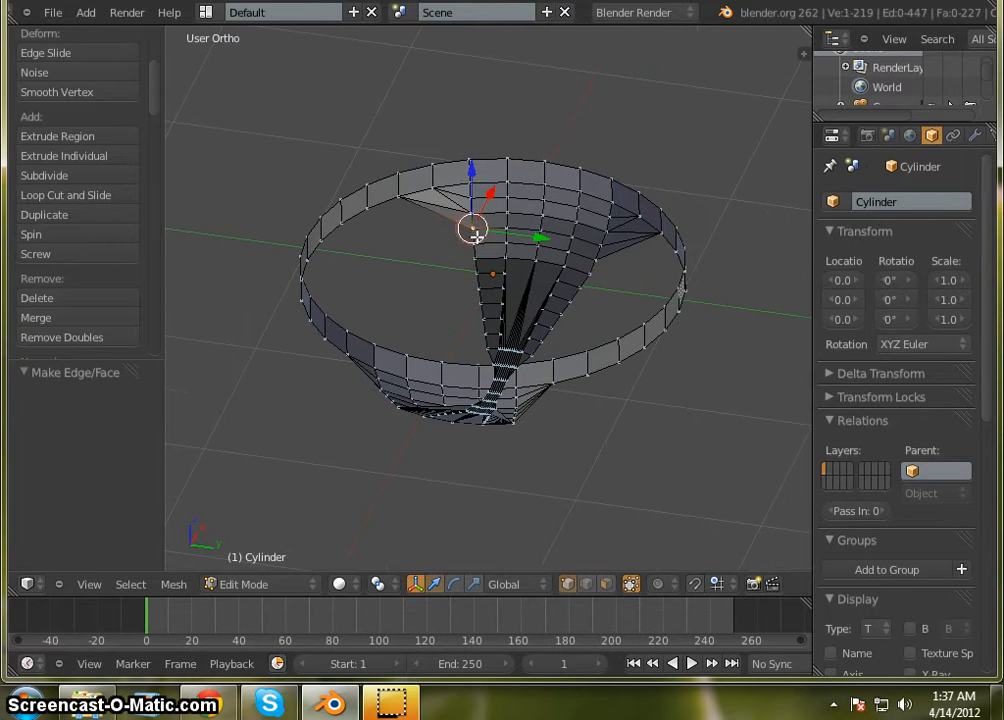
{"action": "right_click", "coordinate": [396, 194], "text": "shift"}
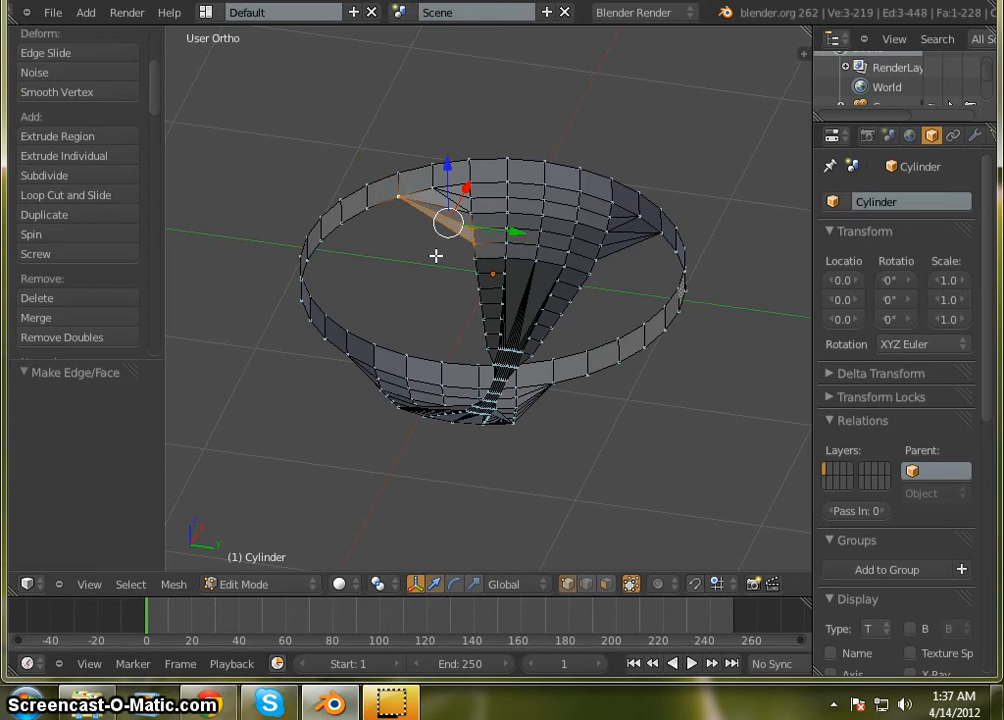
Fill a triangle on each side from the second and third outer band vertices to the panel's fourth side-edge vertex
{"action": "key", "text": "a"}
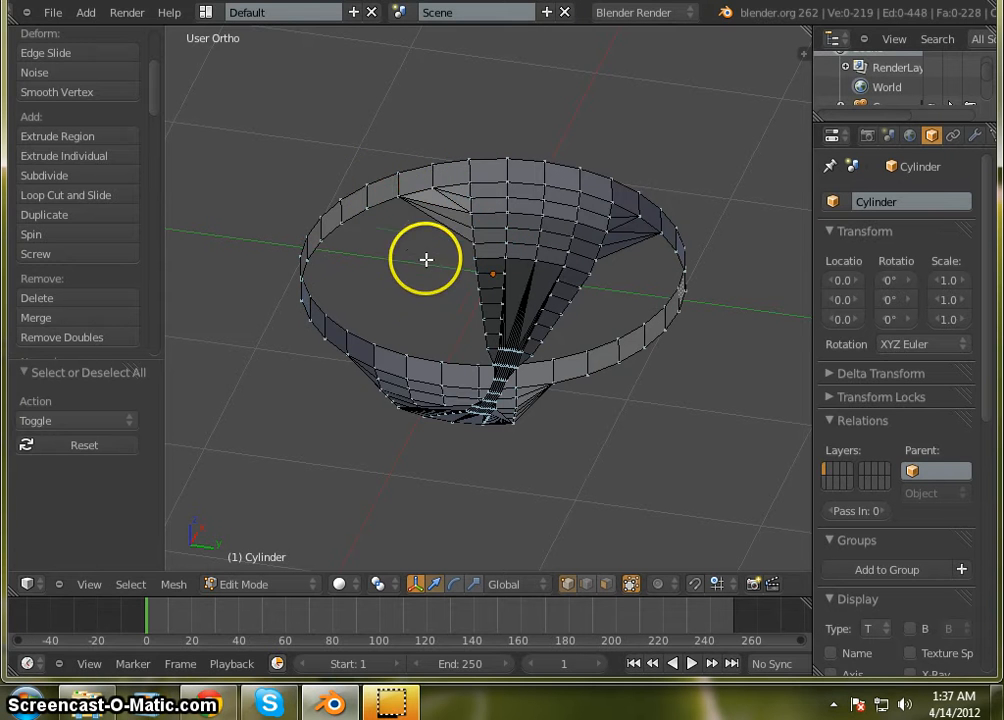
{"action": "right_click", "coordinate": [369, 210]}
{"action": "right_click", "coordinate": [395, 196], "text": "shift"}
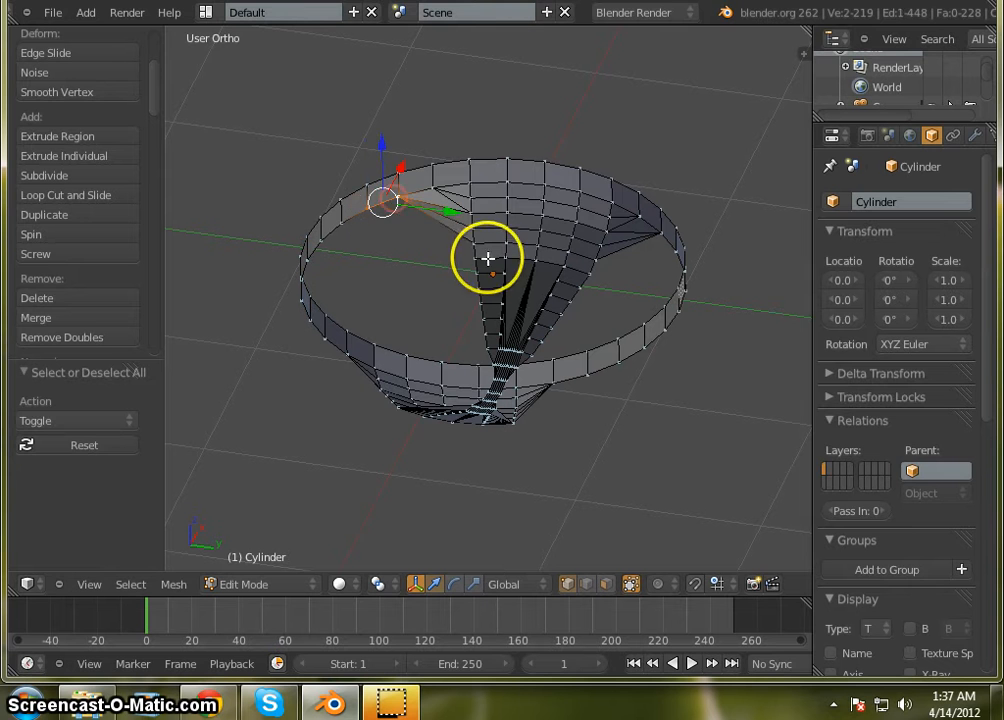
{"action": "right_click", "coordinate": [472, 243], "text": "shift"}
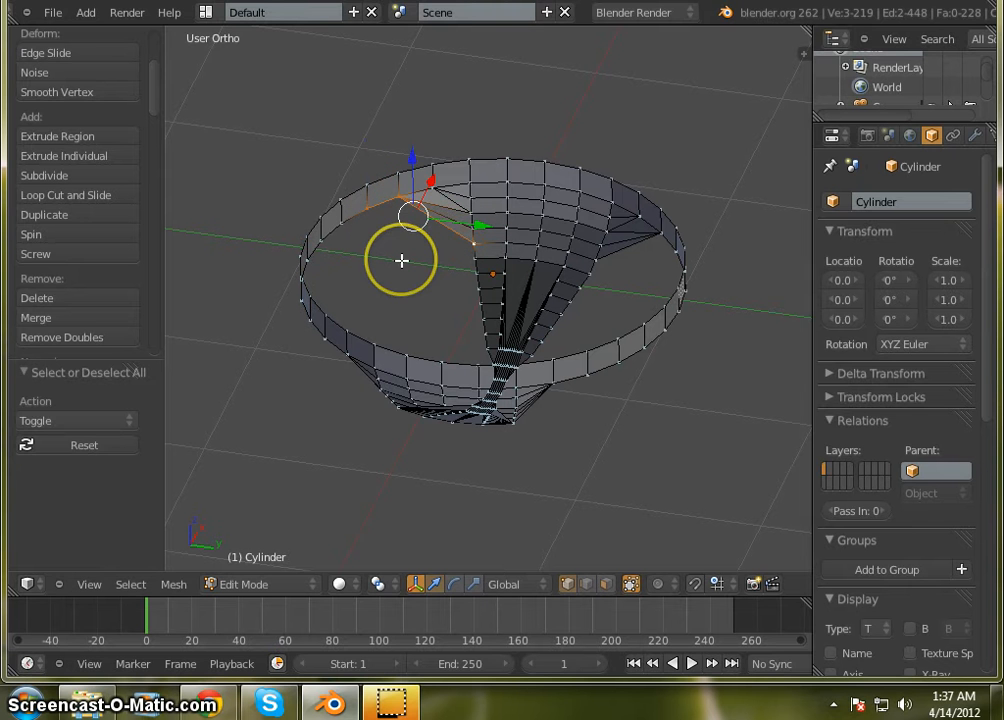
{"action": "key", "text": "f"}
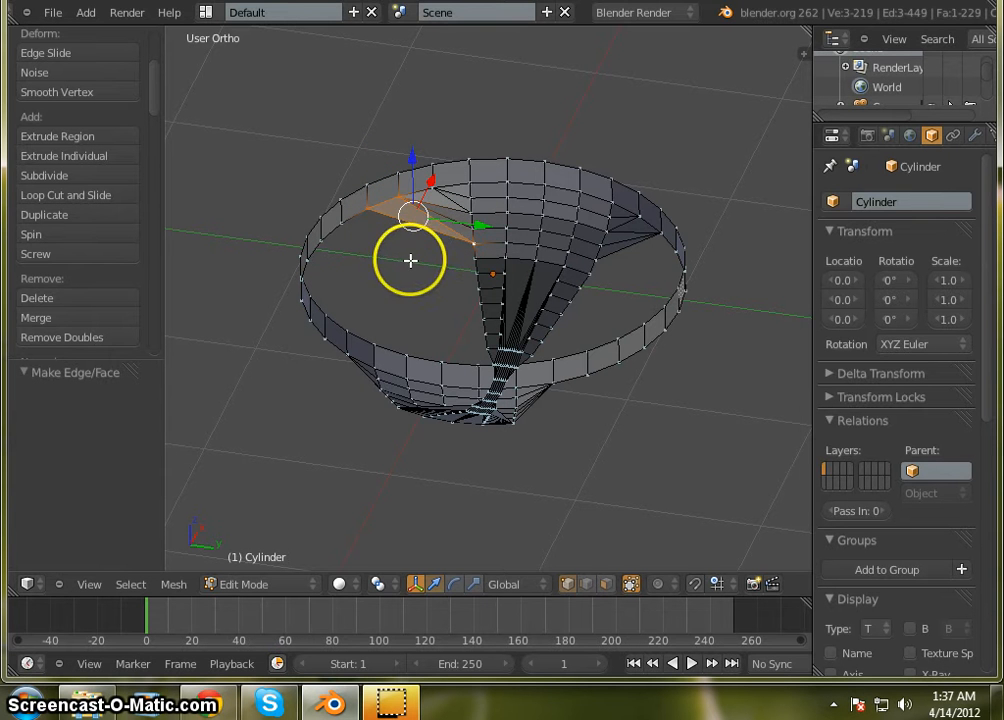
{"action": "middle_click_drag", "start_coordinate": [641, 294], "coordinate": [540, 282]}
{"action": "right_click", "coordinate": [643, 96]}
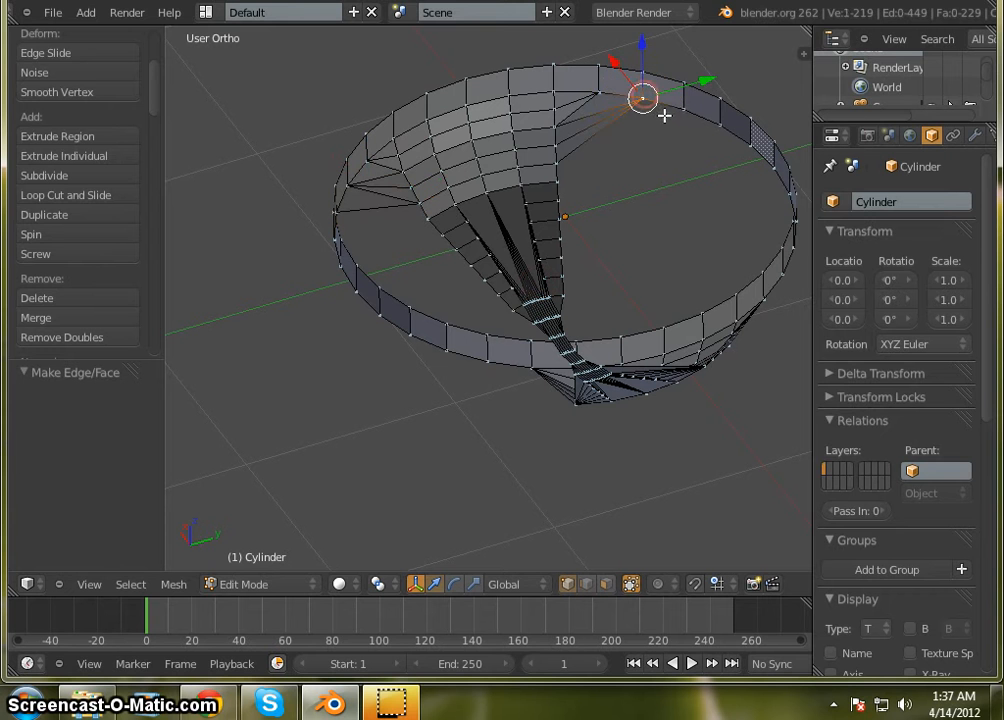
{"action": "right_click", "coordinate": [684, 107], "text": "shift"}
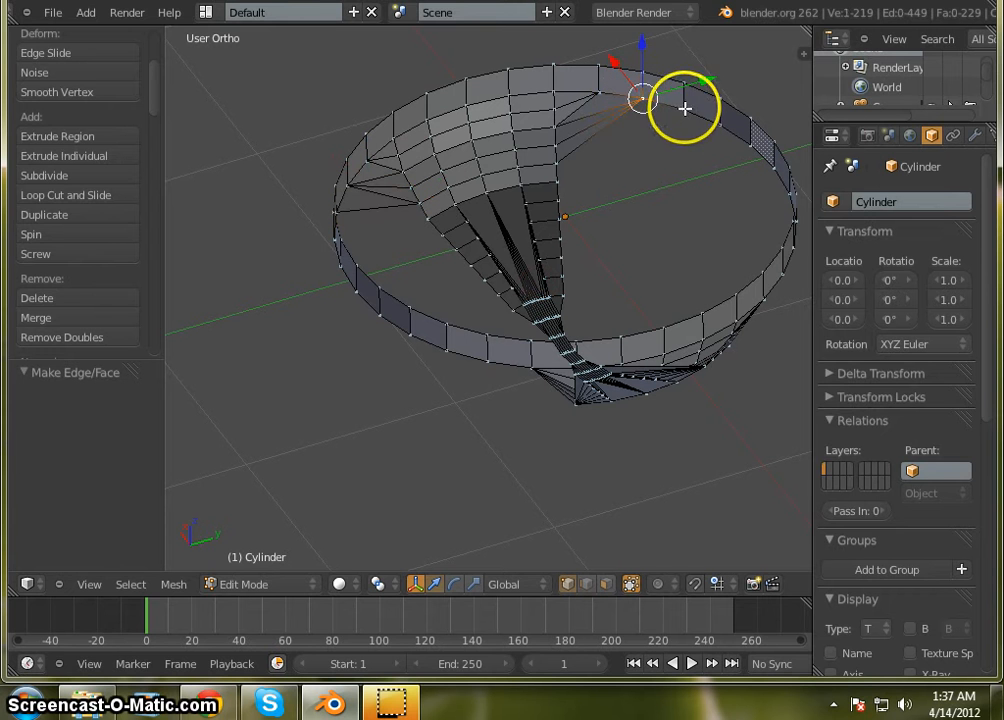
{"action": "right_click", "coordinate": [561, 160], "text": "shift"}
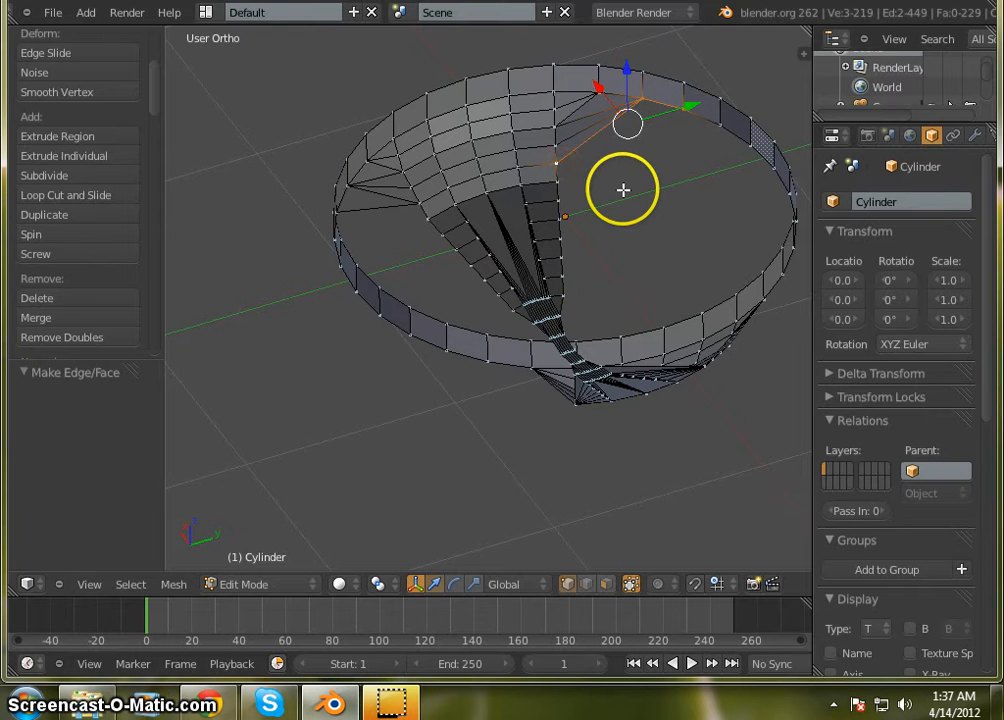
{"action": "key", "text": "f"}
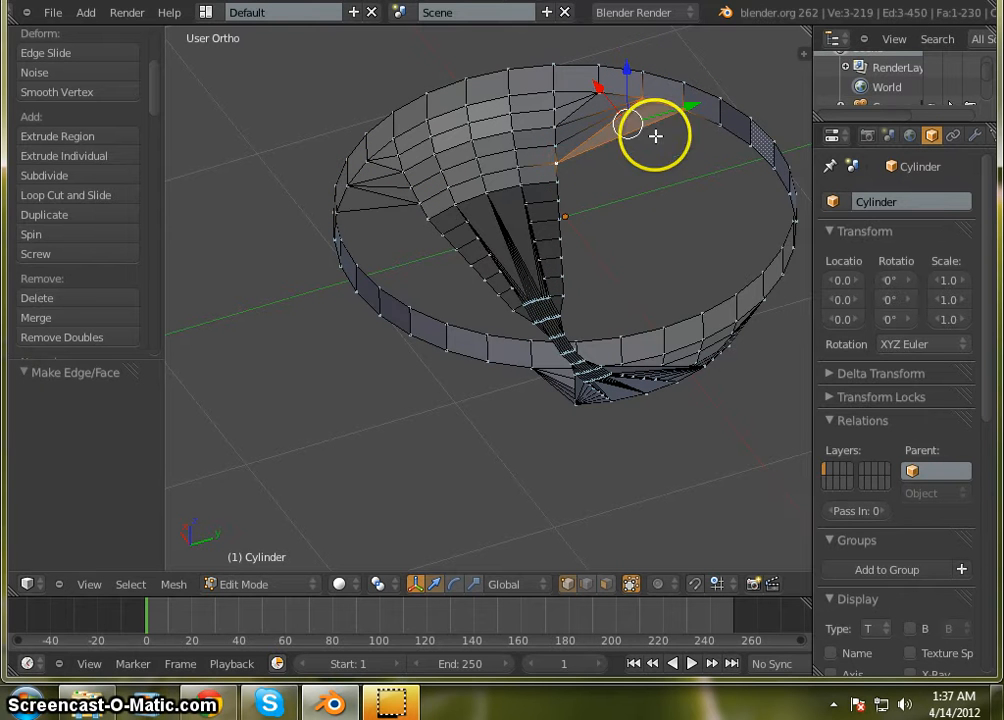
On one side, fill the triangle between the third outer band vertex and the panel's fourth and fifth side-edge vertices
{"action": "right_click", "coordinate": [641, 97], "text": "shift"}
{"action": "right_click", "coordinate": [559, 188], "text": "shift"}
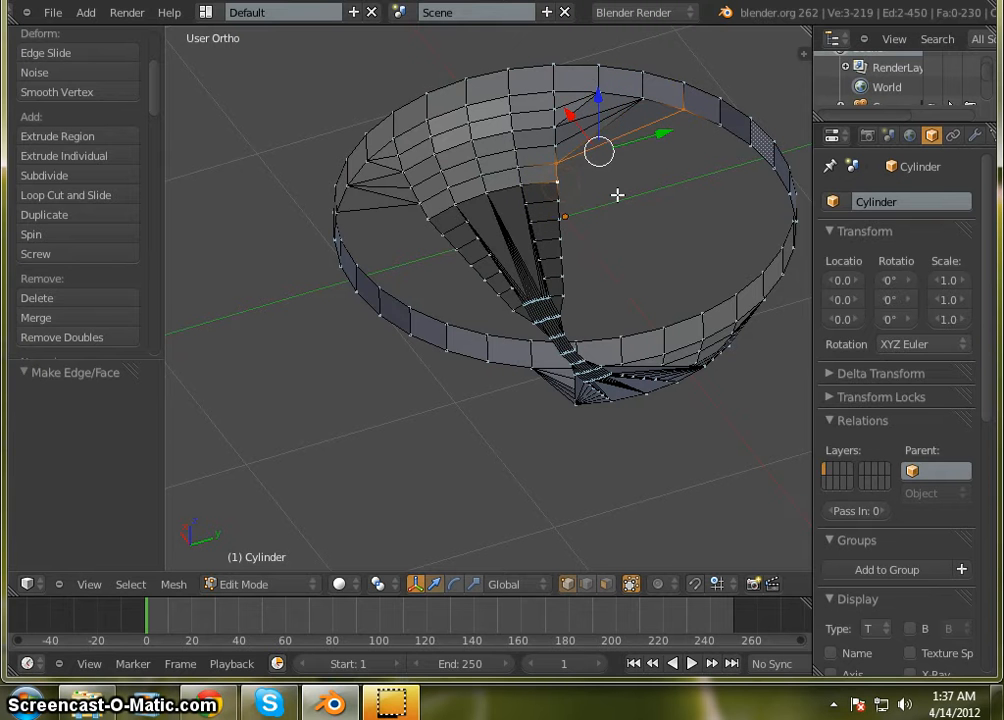
{"action": "middle_click_drag", "start_coordinate": [598, 198], "coordinate": [594, 213]}
{"action": "middle_click_drag", "start_coordinate": [524, 200], "coordinate": [569, 202]}
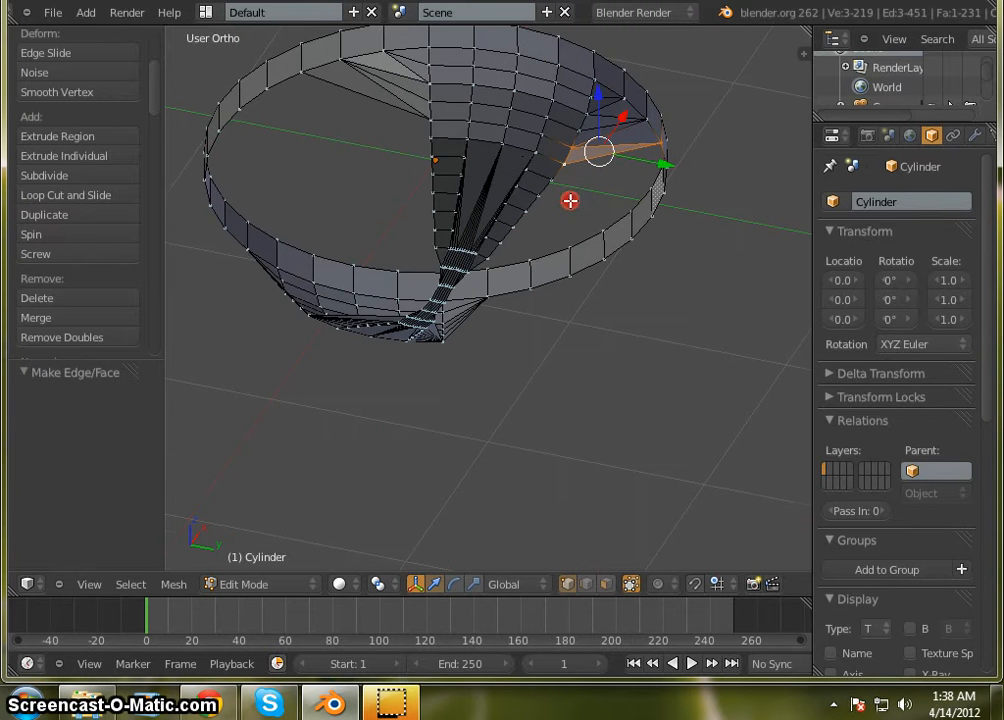
On the opposite side, fill the triangle between the third outer band vertex and the panel's fourth and fifth side-edge vertices
{"action": "right_click", "coordinate": [429, 118]}
{"action": "right_click", "coordinate": [304, 69], "text": "shift"}
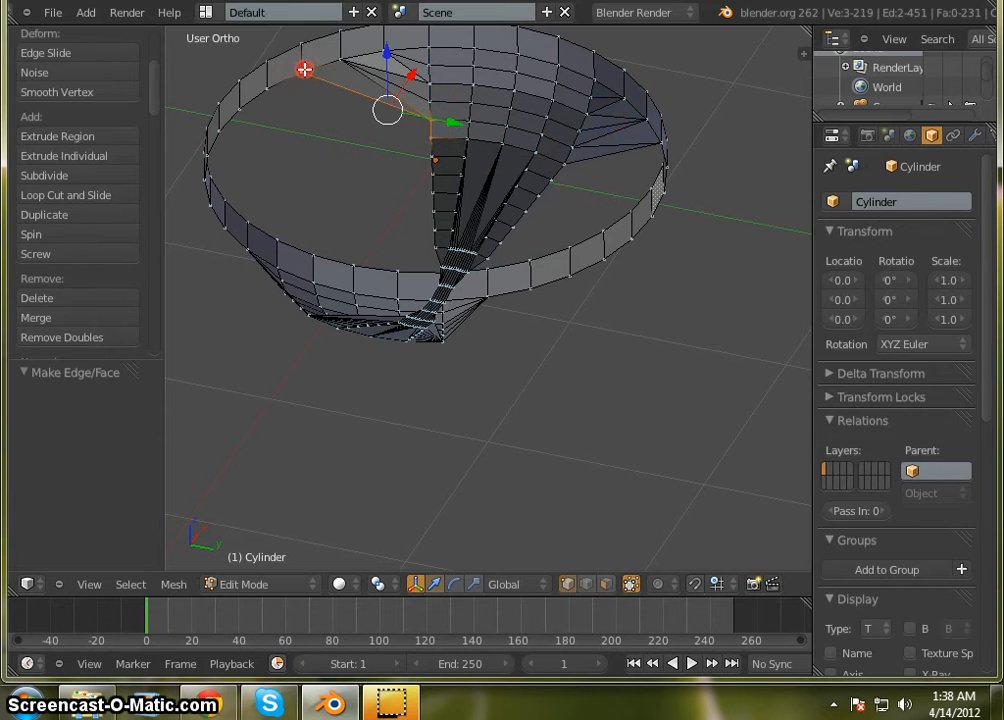
{"action": "key", "text": "f"}
Fill a fan of six triangles on that side, joining the third outer band vertex to the remaining vertices down the panel's side edge
{"action": "scroll", "coordinate": [372, 106], "scroll_direction": "down", "scroll_amount": 3}
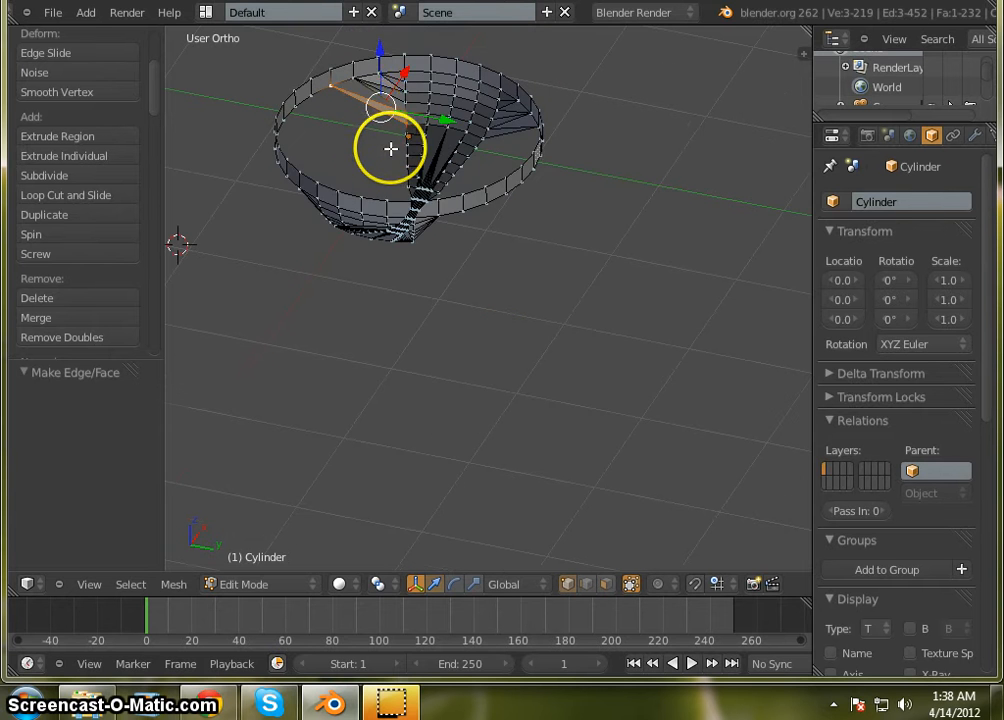
{"action": "scroll", "coordinate": [390, 150], "scroll_direction": "up", "scroll_amount": 3}
{"action": "middle_click_drag", "start_coordinate": [539, 208], "coordinate": [563, 162]}
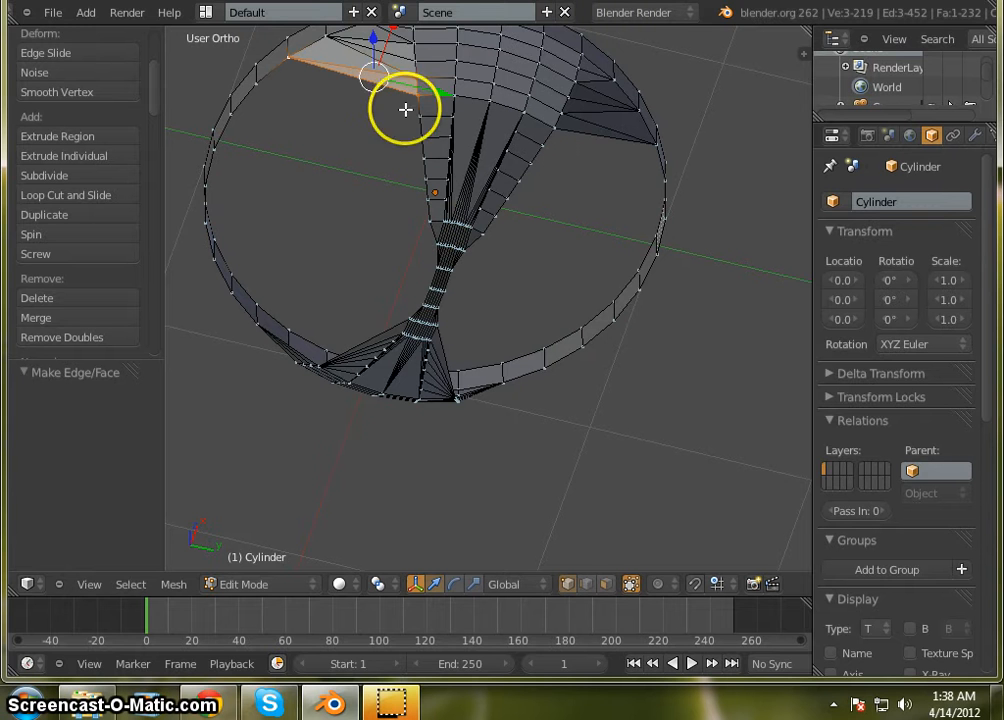
{"action": "right_click", "coordinate": [417, 78]}
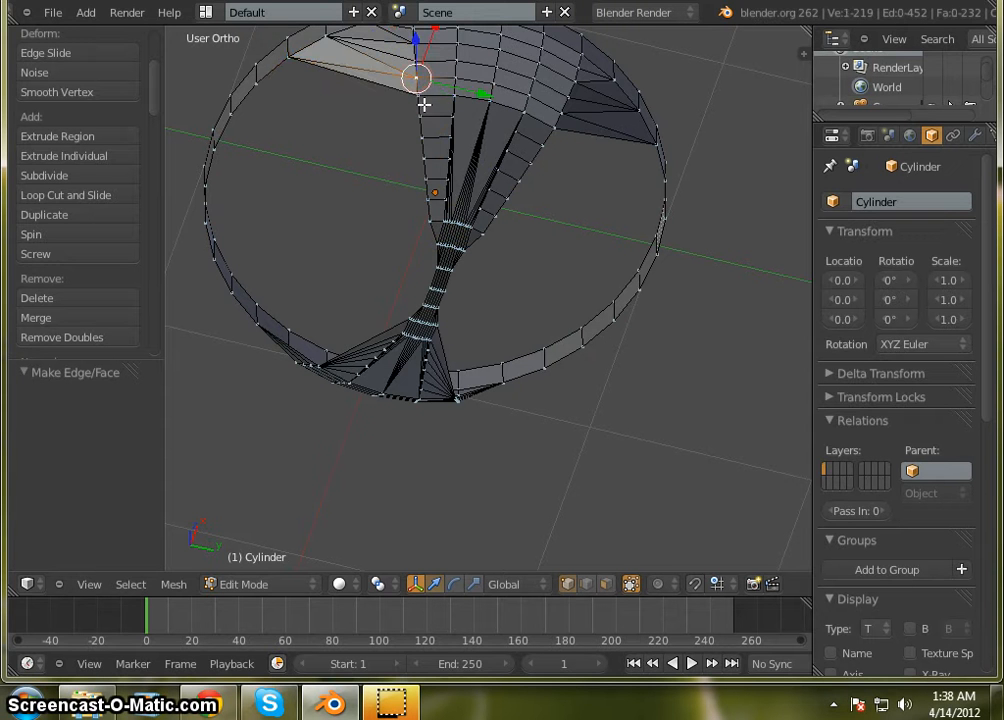
{"action": "right_click", "coordinate": [415, 93]}
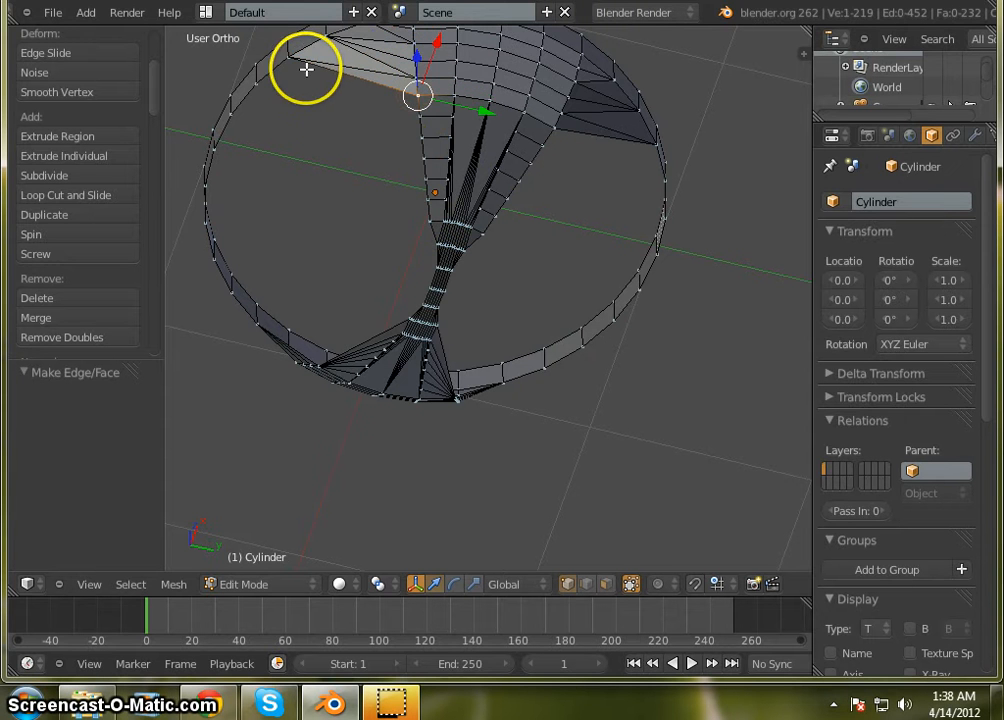
{"action": "right_click", "coordinate": [292, 62], "text": "shift"}
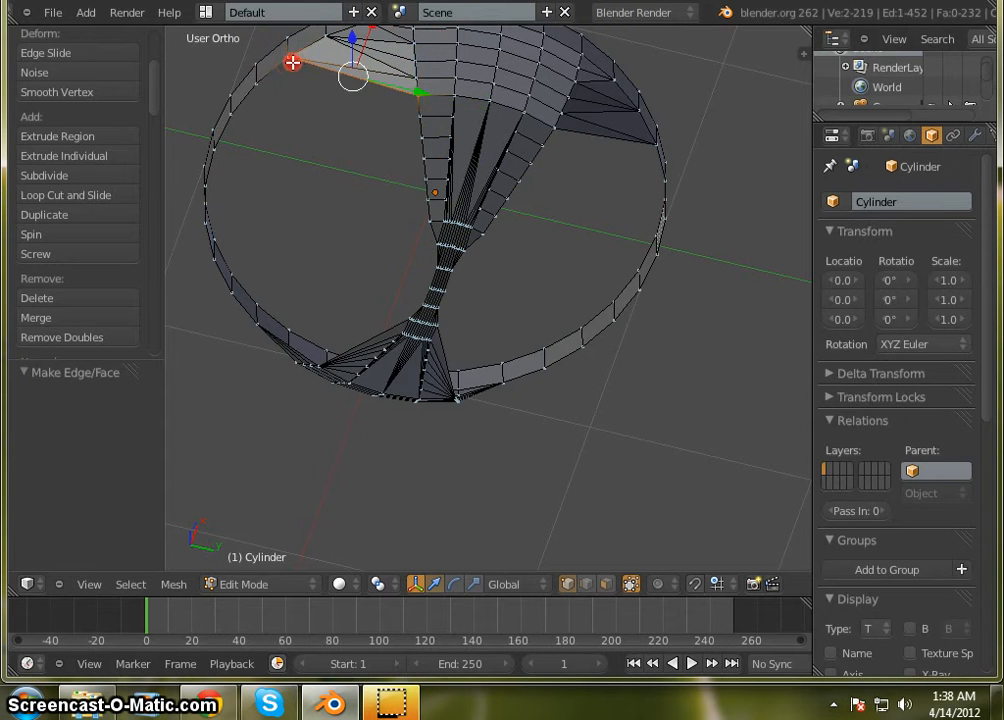
{"action": "right_click", "coordinate": [418, 117], "text": "shift"}
{"action": "right_click", "coordinate": [415, 94], "text": "shift"}
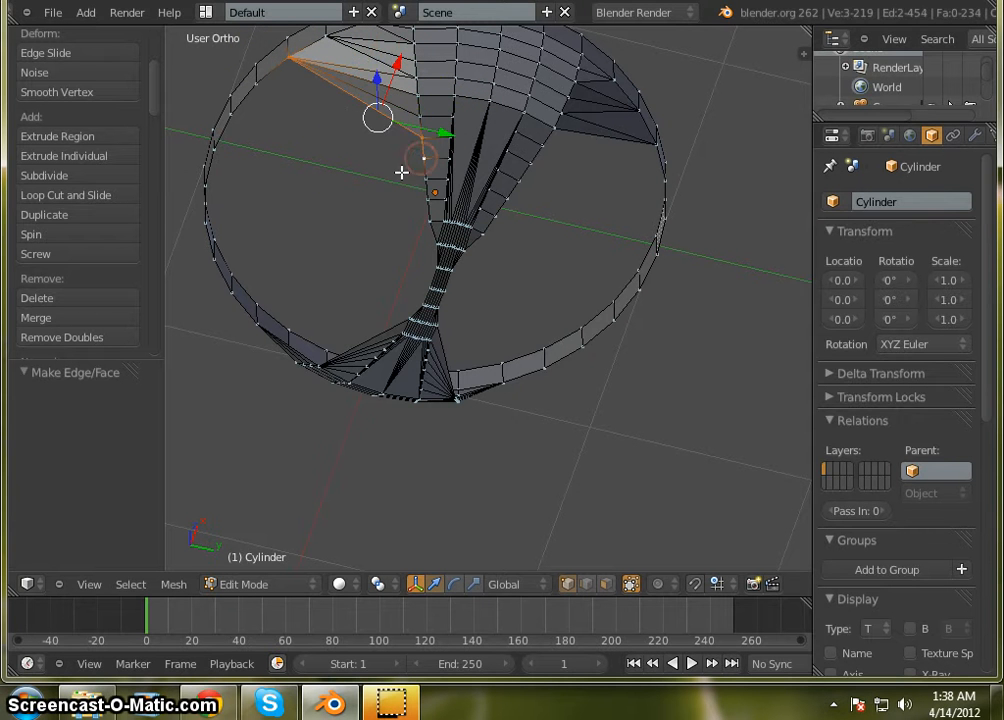
{"action": "right_click", "coordinate": [420, 136], "text": "shift"}
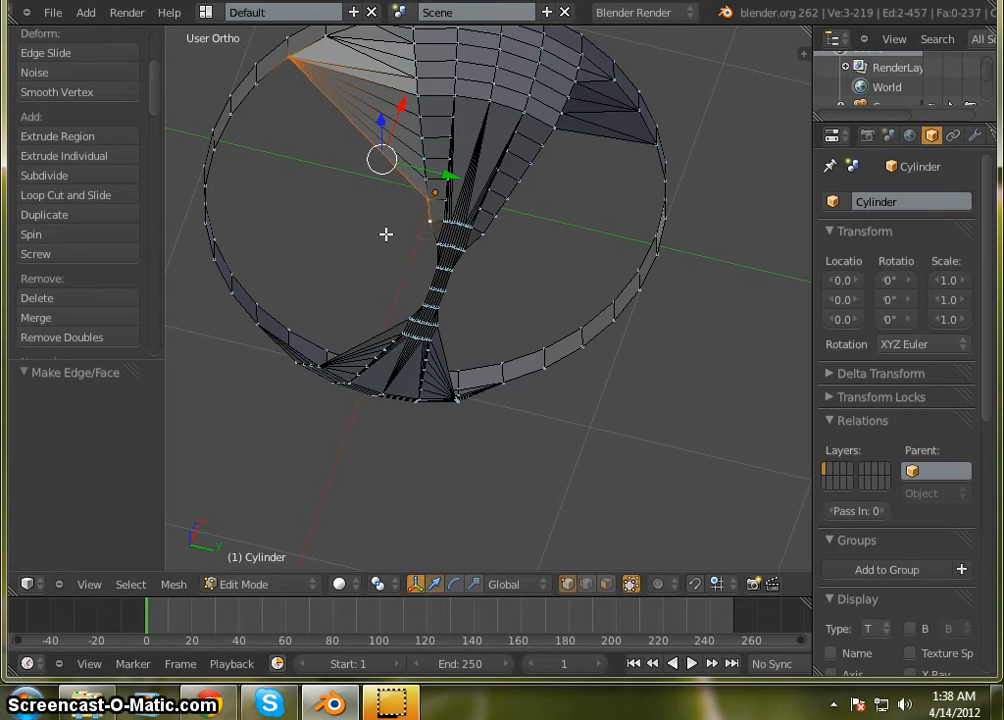
{"action": "middle_click_drag", "start_coordinate": [636, 204], "coordinate": [612, 147]}
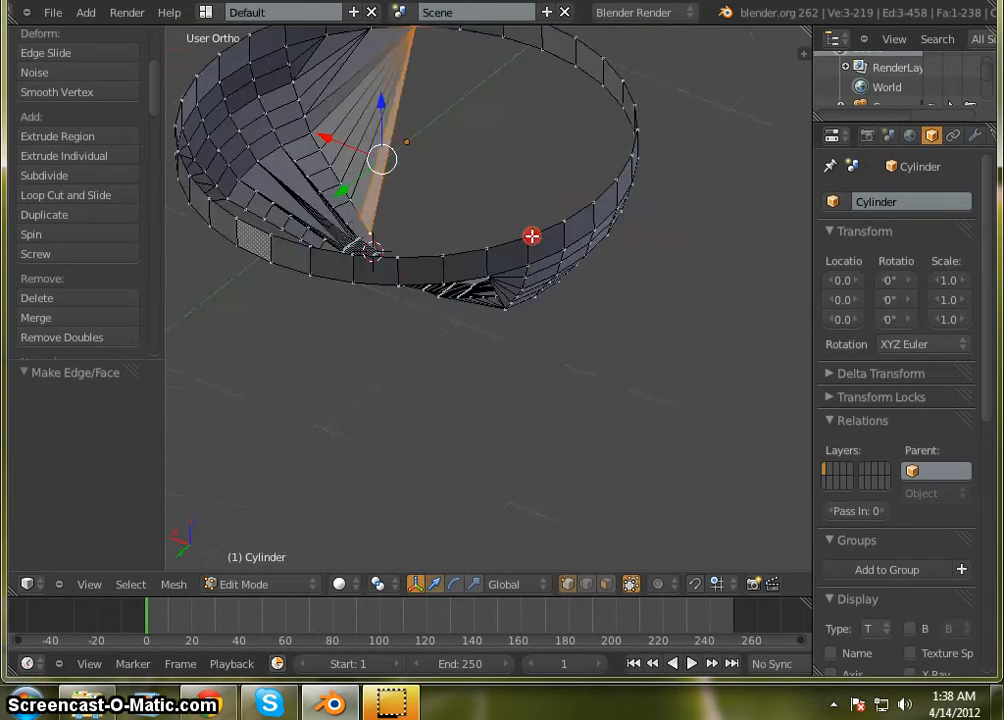
{"action": "middle_click_drag", "start_coordinate": [442, 231], "coordinate": [567, 221]}
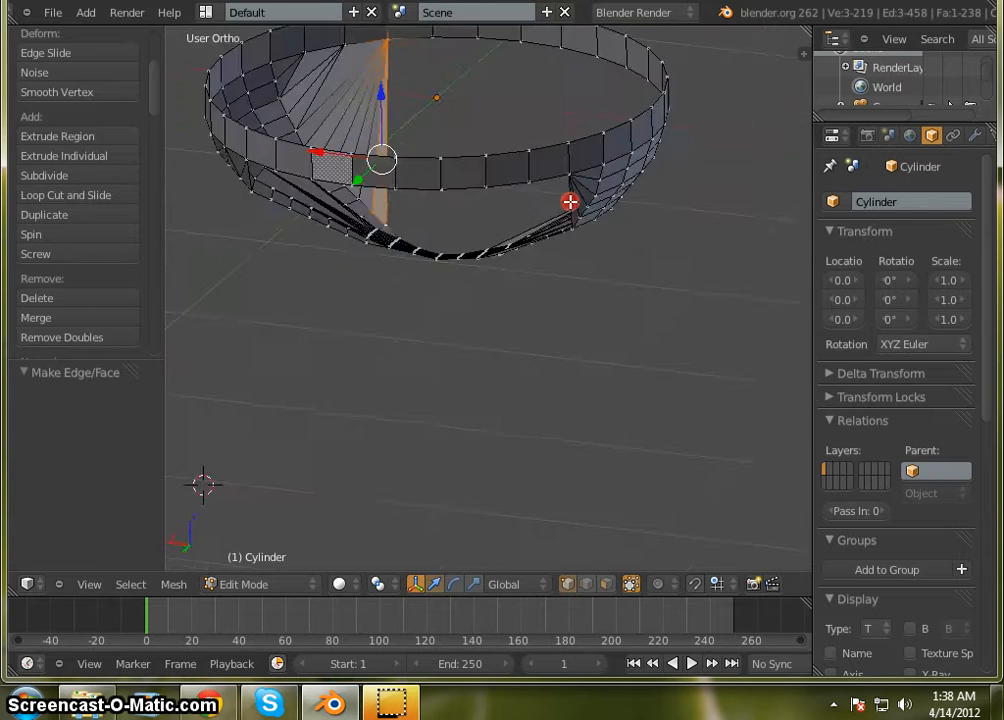
{"action": "middle_click_drag", "start_coordinate": [432, 228], "coordinate": [504, 238]}
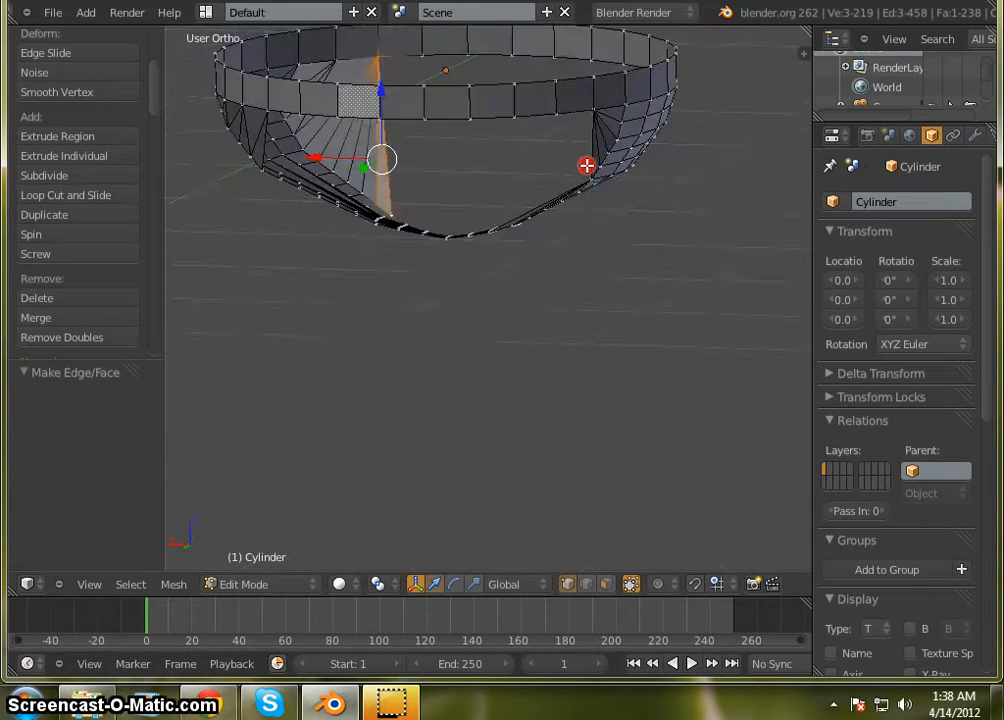
{"action": "middle_click_drag", "start_coordinate": [587, 165], "coordinate": [592, 228]}
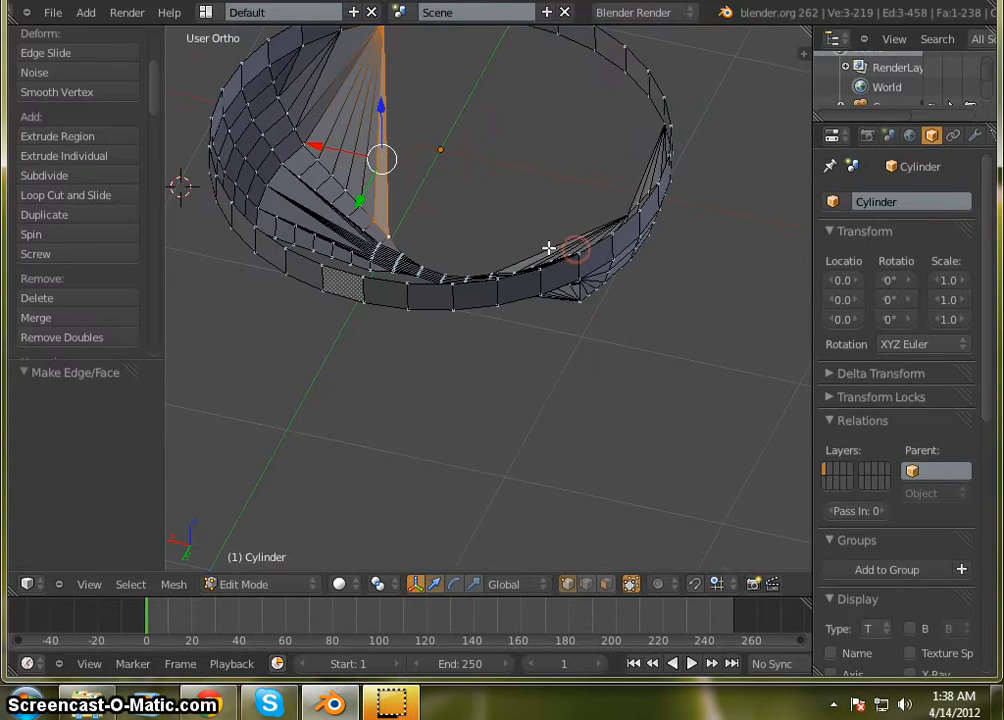
{"action": "key", "text": "a"}
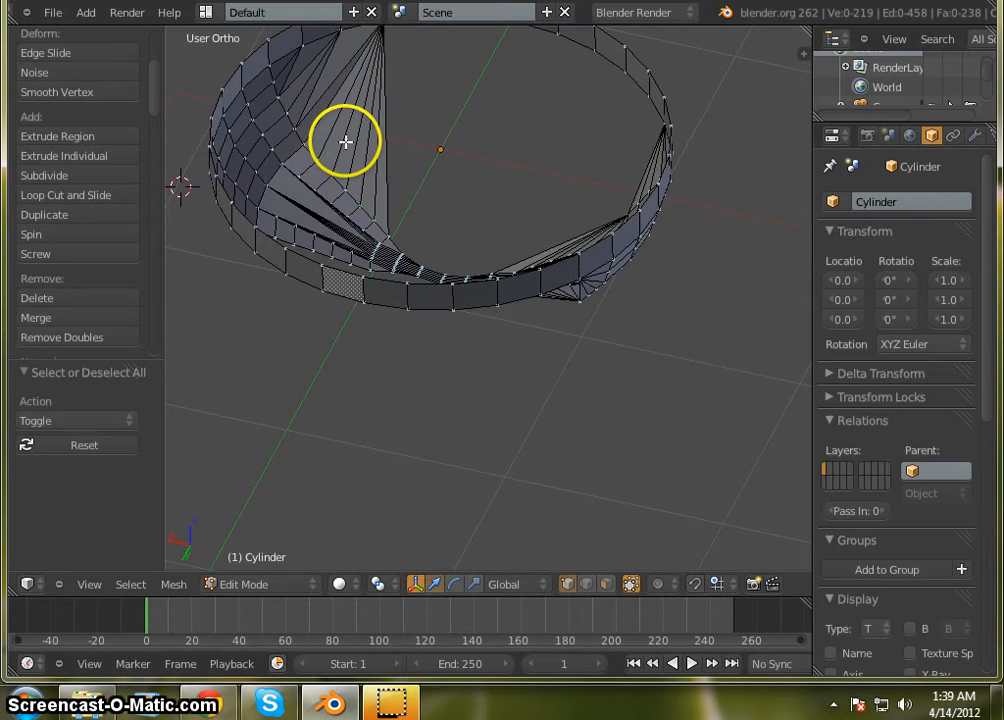
{"action": "key", "text": "ctrl+r"}
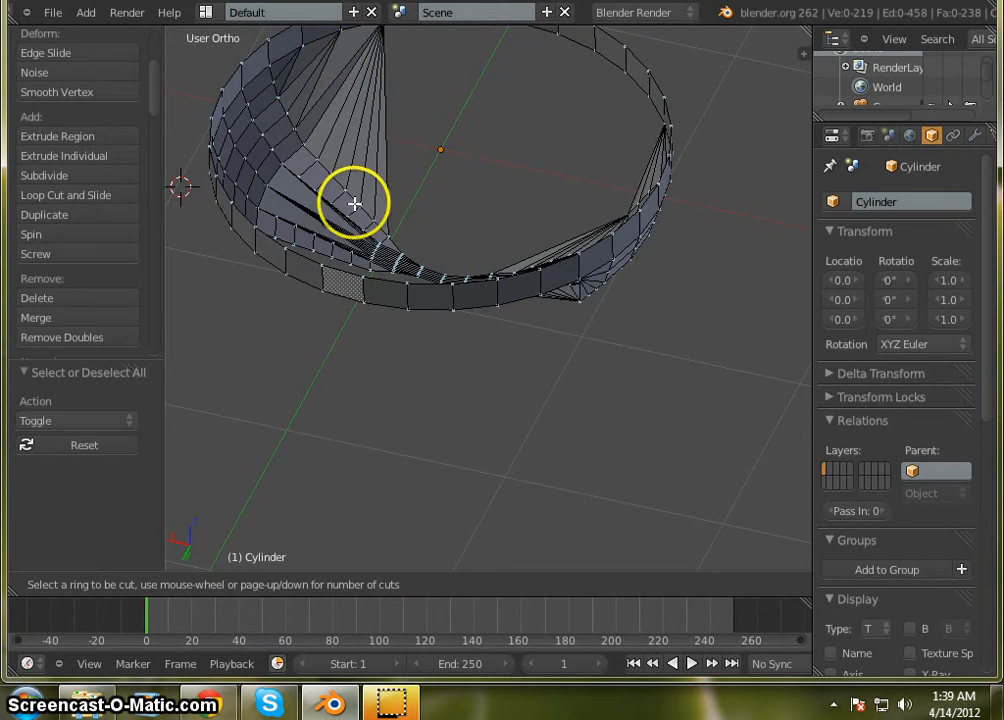
{"action": "right_click", "coordinate": [475, 183]}
In face selection mode, select the six fan triangles beside the panel's side edge and subdivide them
{"action": "scroll", "coordinate": [472, 197], "scroll_direction": "down", "scroll_amount": 2}
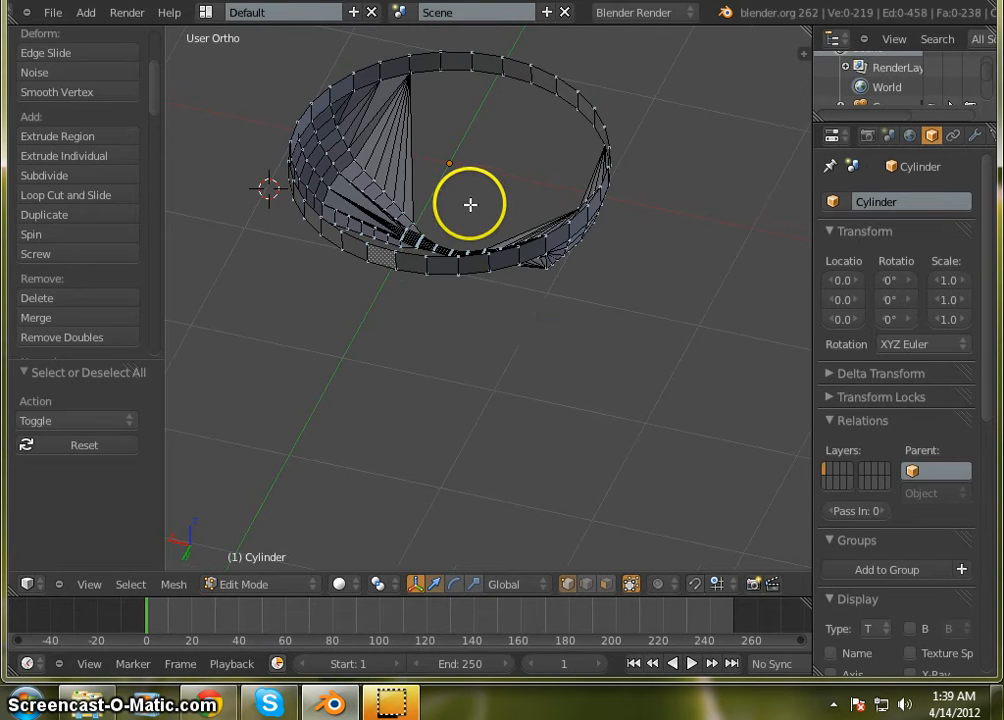
{"action": "middle_click_drag", "start_coordinate": [529, 307], "coordinate": [495, 316]}
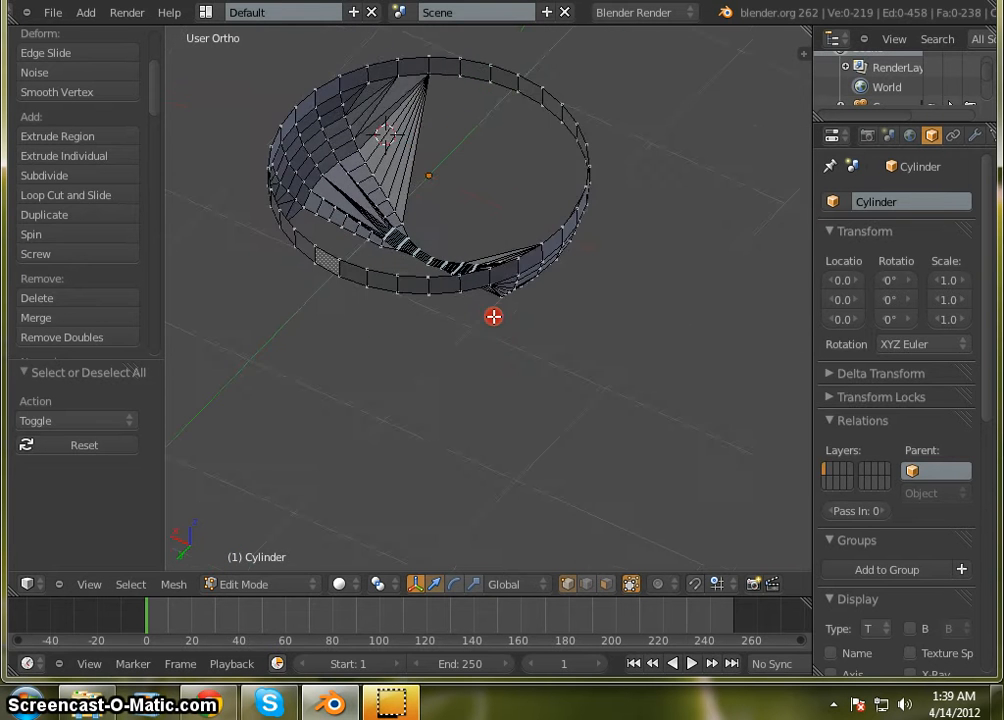
{"action": "scroll", "coordinate": [372, 109], "scroll_direction": "up", "scroll_amount": 3}
{"action": "scroll", "coordinate": [405, 170], "scroll_direction": "up", "scroll_amount": 2}
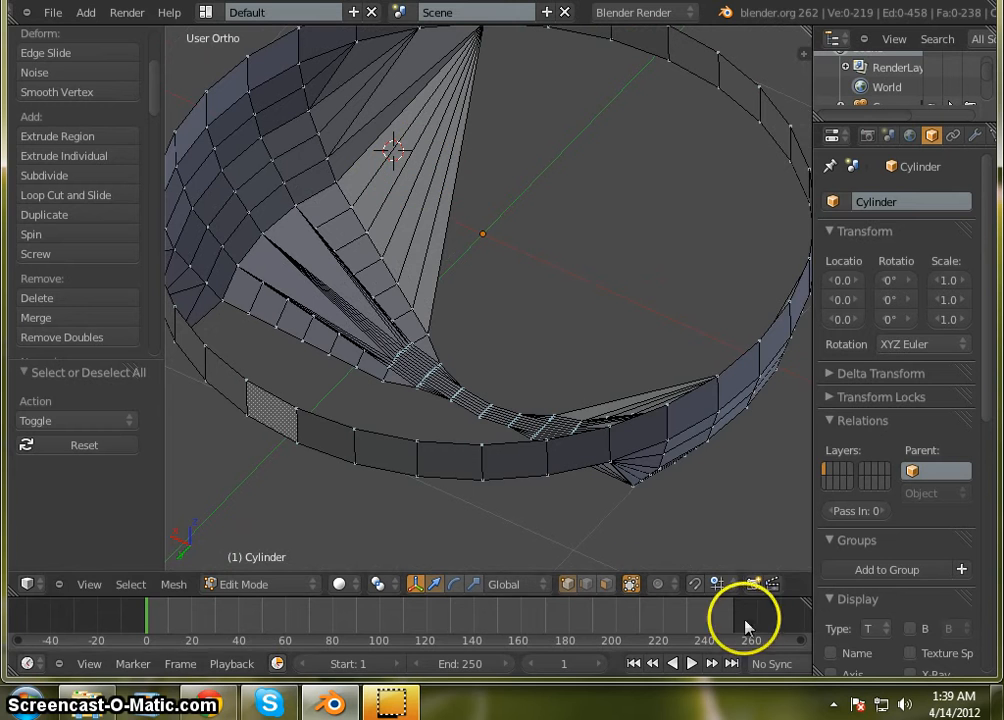
{"action": "left_click", "coordinate": [605, 584]}
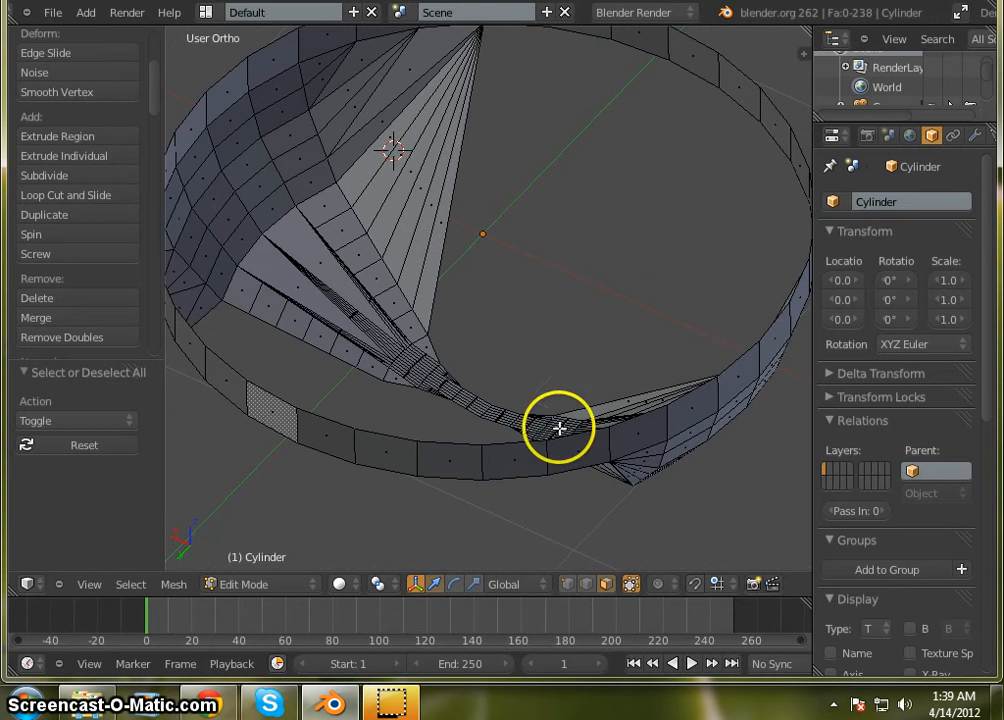
{"action": "right_click", "coordinate": [443, 217]}
{"action": "right_click", "coordinate": [433, 203], "text": "shift"}
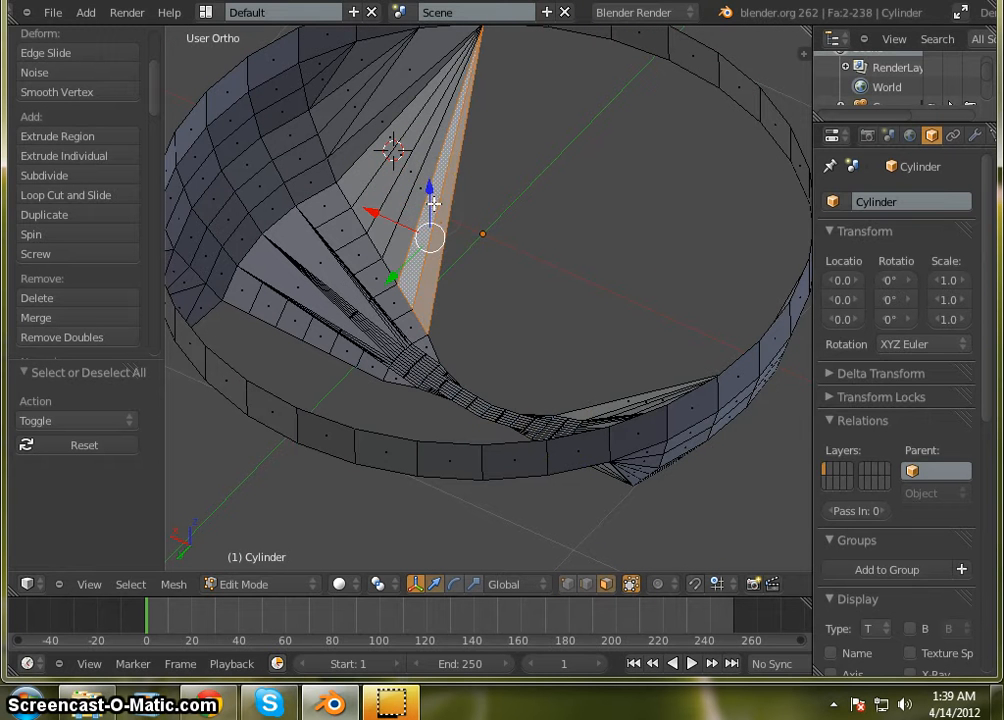
{"action": "right_click", "coordinate": [410, 152], "text": "shift"}
{"action": "right_click", "coordinate": [415, 159], "text": "shift"}
{"action": "right_click", "coordinate": [411, 149], "text": "shift"}
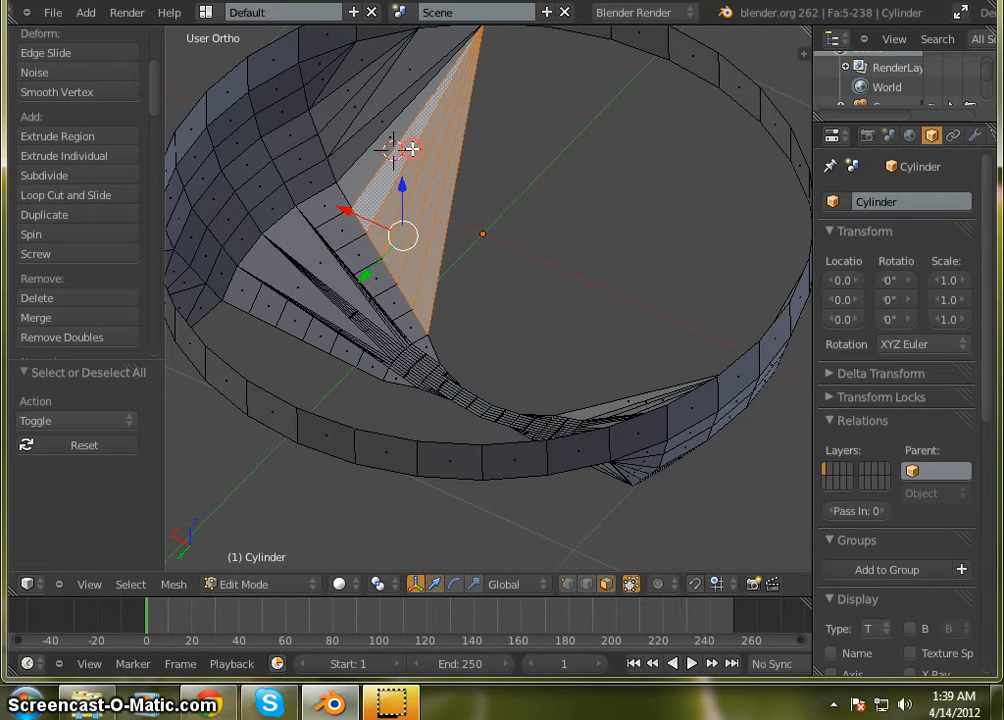
{"action": "right_click", "coordinate": [454, 182], "text": "shift"}
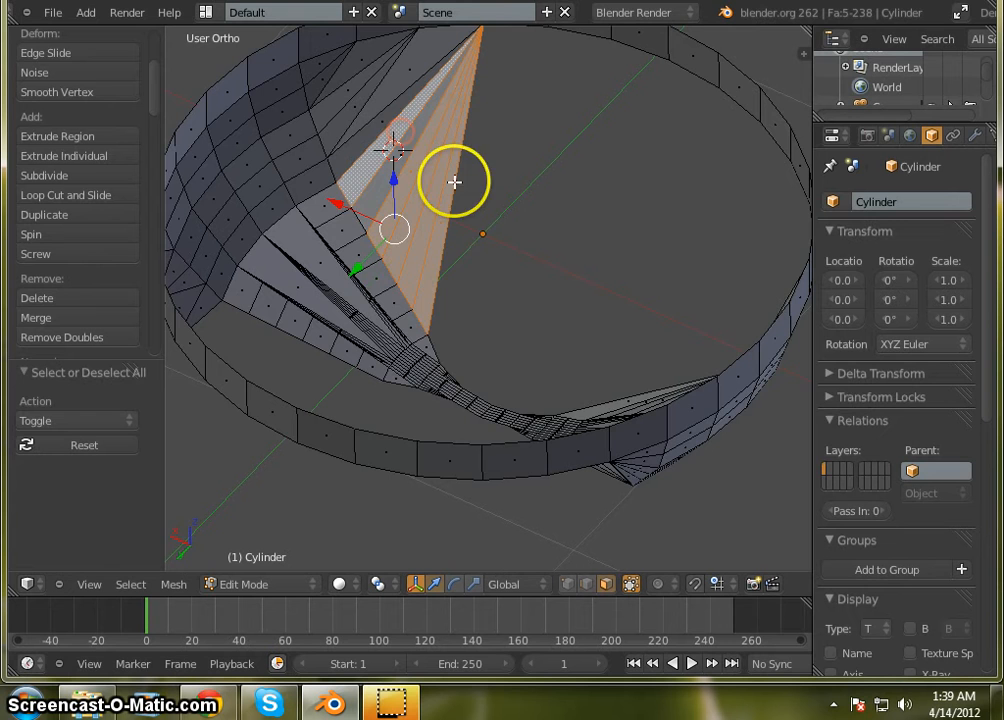
{"action": "right_click", "coordinate": [404, 146], "text": "shift"}
{"action": "middle_click_drag", "start_coordinate": [477, 233], "coordinate": [508, 230]}
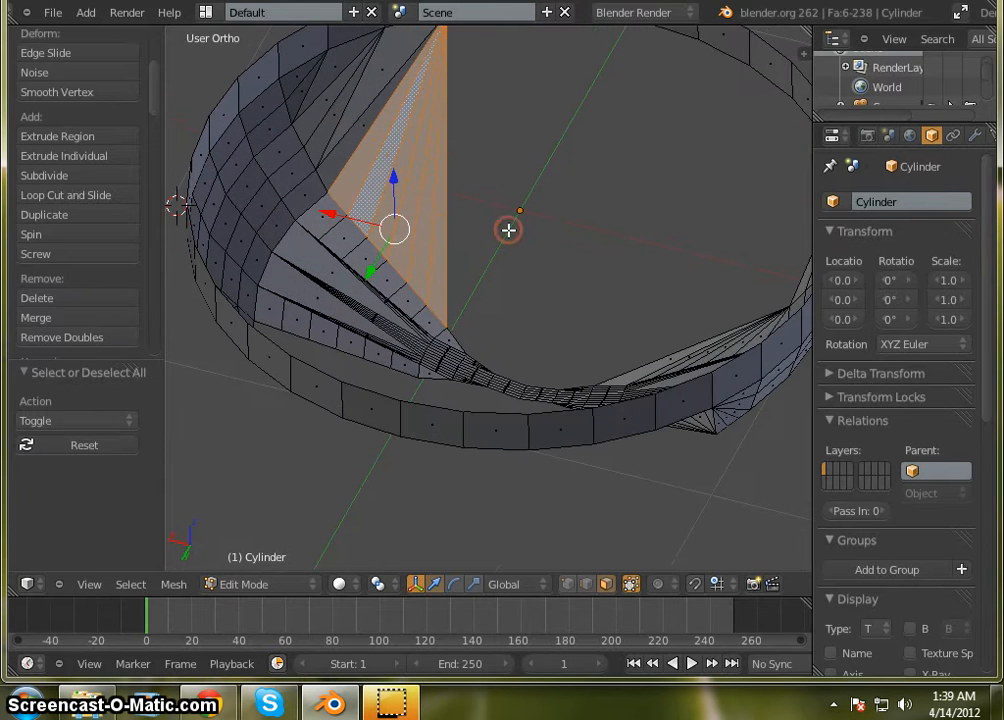
{"action": "key", "text": "w"}
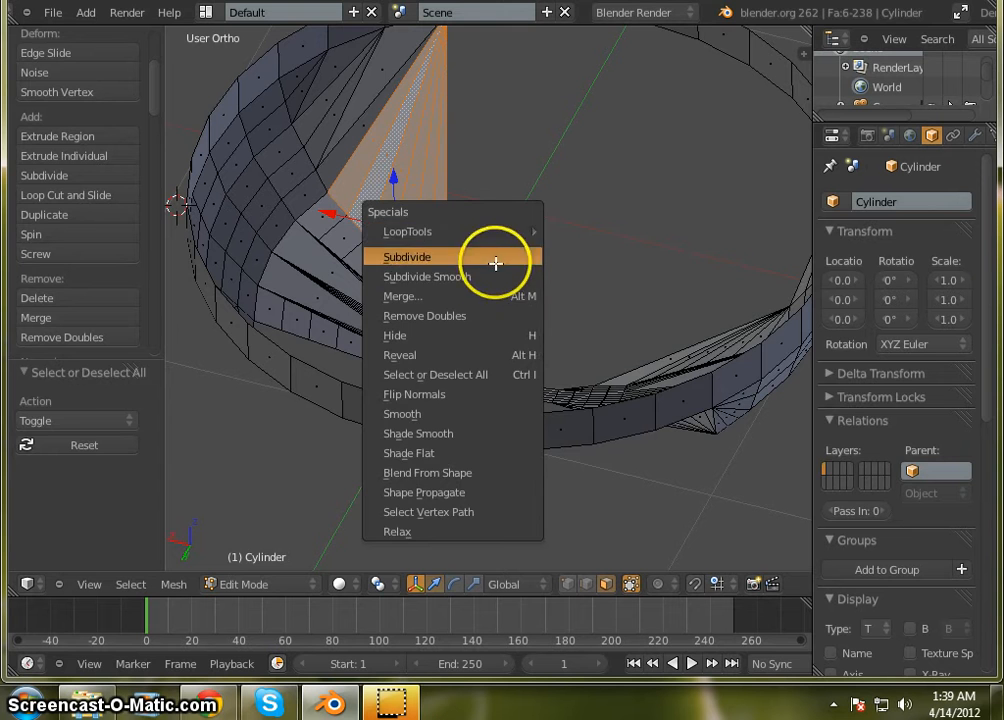
{"action": "left_click", "coordinate": [495, 257]}
{"action": "scroll", "coordinate": [398, 139], "scroll_direction": "up", "scroll_amount": 2}
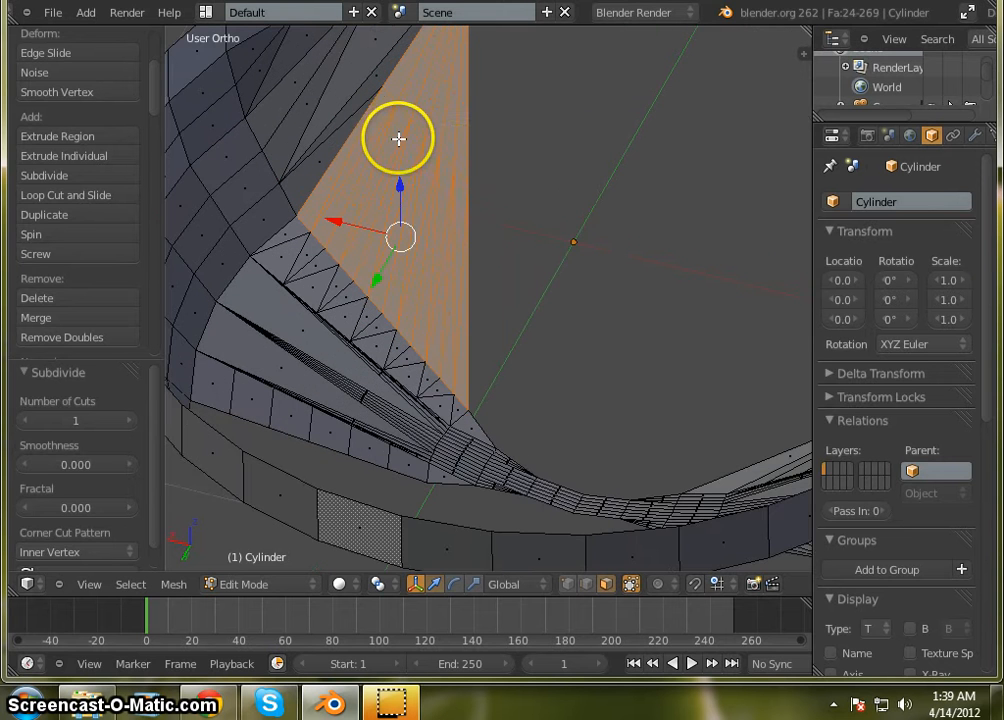
Set the number of cuts for the fan triangles' subdivision to 5
{"action": "middle_click_drag", "start_coordinate": [457, 162], "coordinate": [456, 186]}
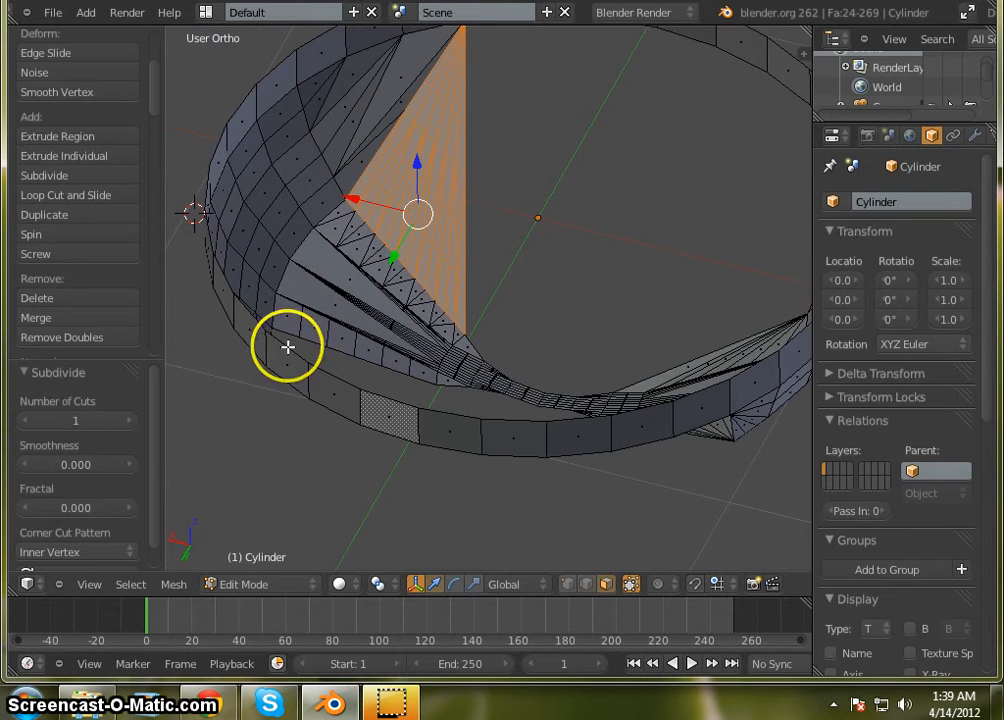
{"action": "left_click", "coordinate": [127, 421]}
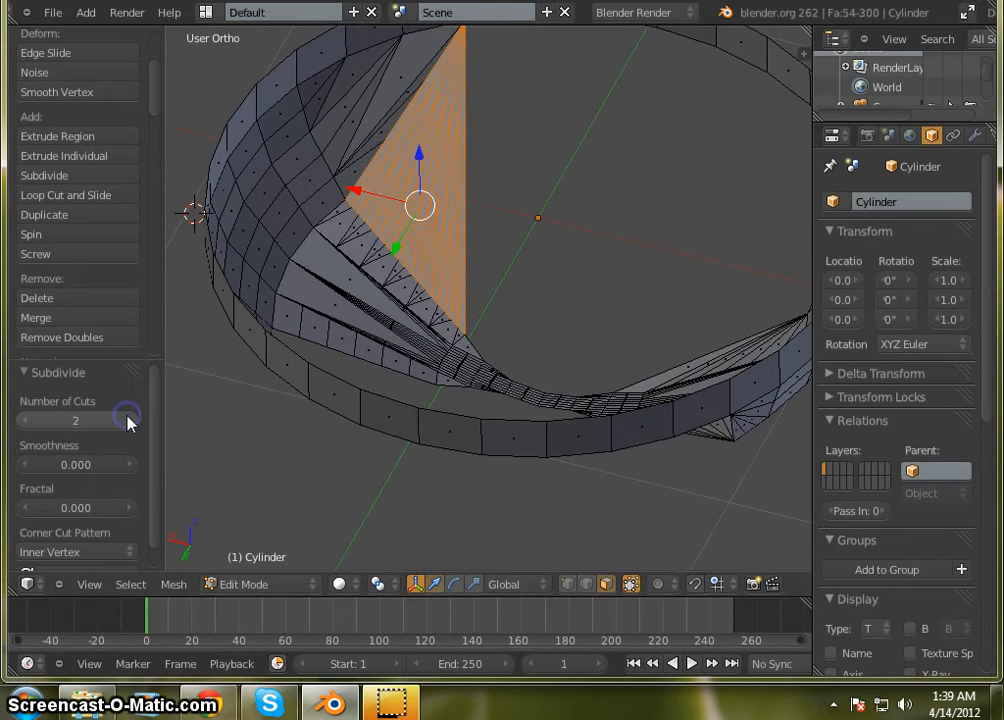
{"action": "left_click", "coordinate": [127, 421]}
{"action": "left_click", "coordinate": [127, 421]}
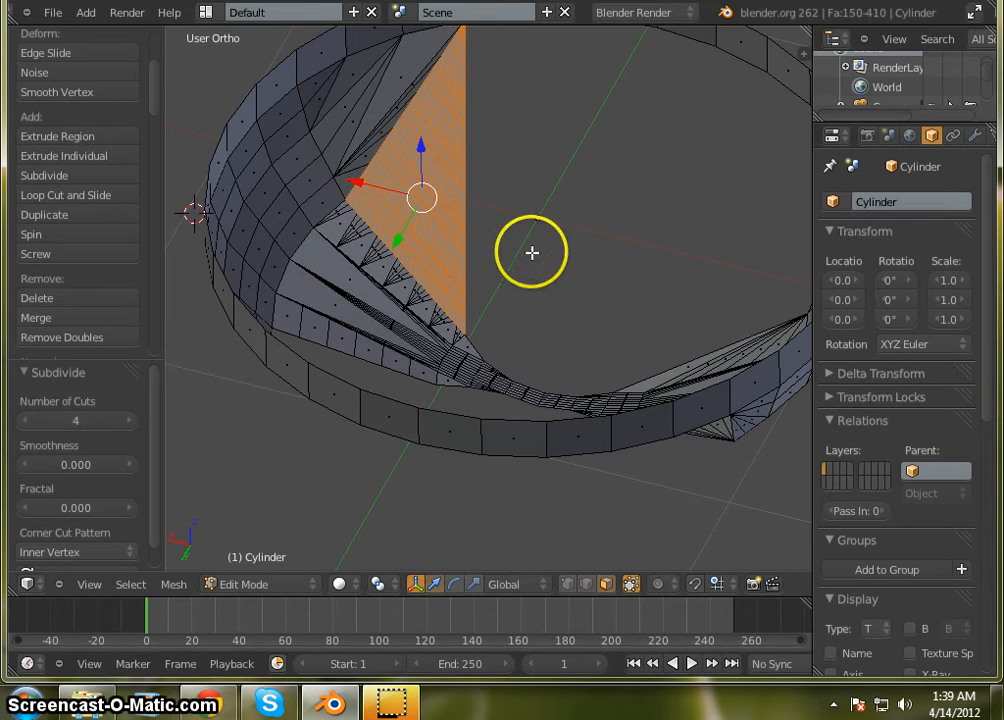
{"action": "left_click", "coordinate": [129, 422]}
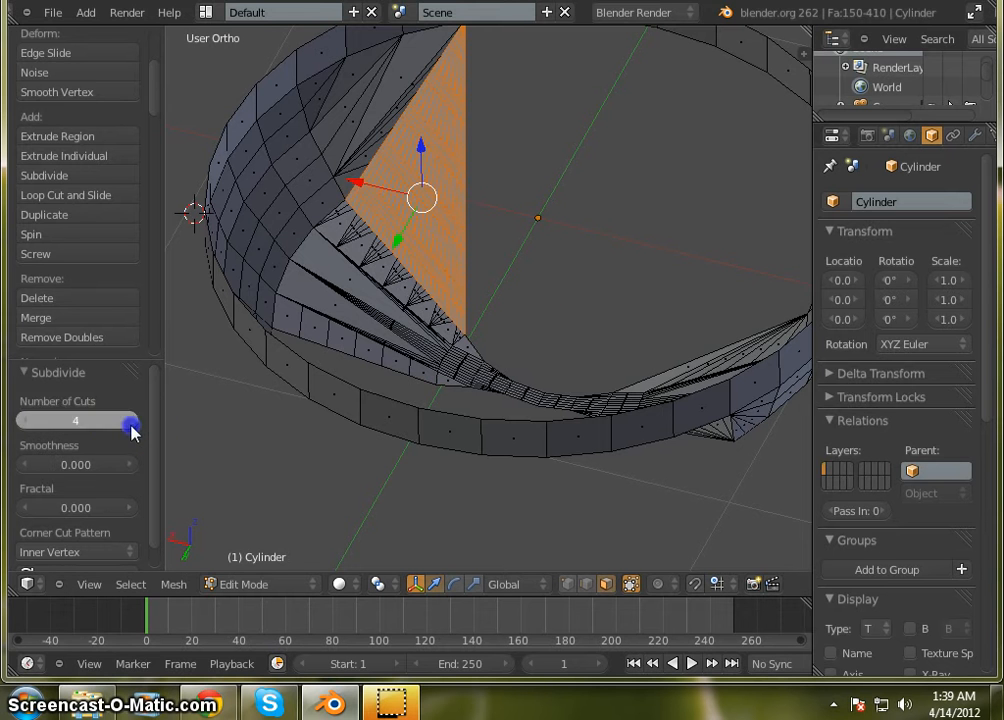
Examine the subdivided fan triangles and their junction with the panel's side edge from several angles and distances
{"action": "middle_click_drag", "start_coordinate": [639, 202], "coordinate": [453, 217]}
{"action": "scroll", "coordinate": [463, 204], "scroll_direction": "up", "scroll_amount": 3}
{"action": "scroll", "coordinate": [463, 204], "scroll_direction": "up", "scroll_amount": 2}
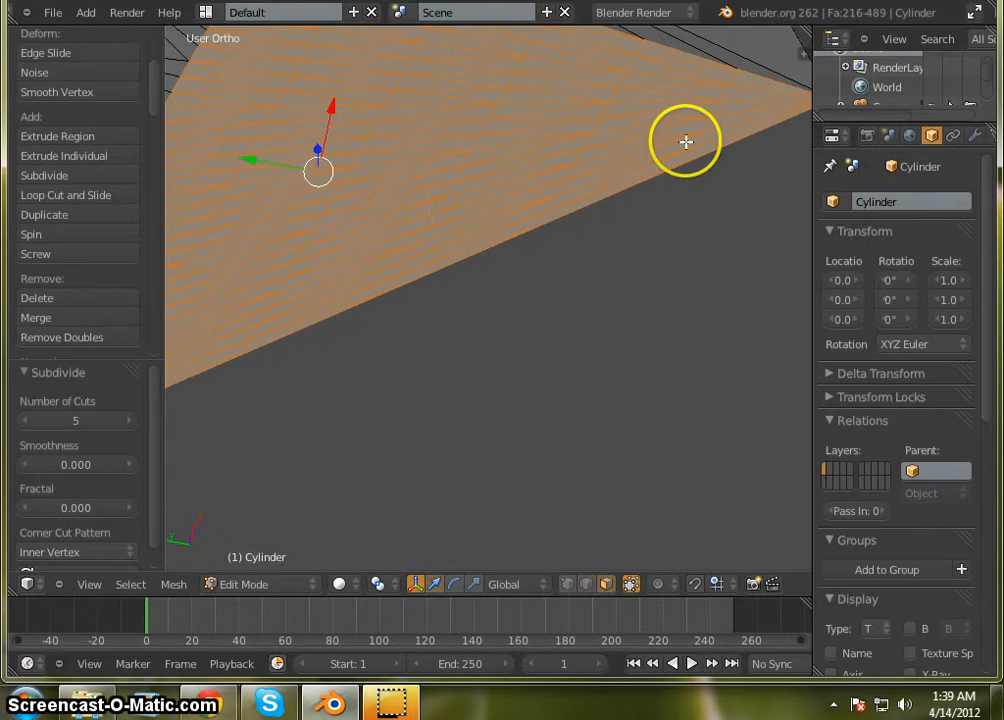
{"action": "scroll", "coordinate": [626, 196], "scroll_direction": "down", "scroll_amount": 3}
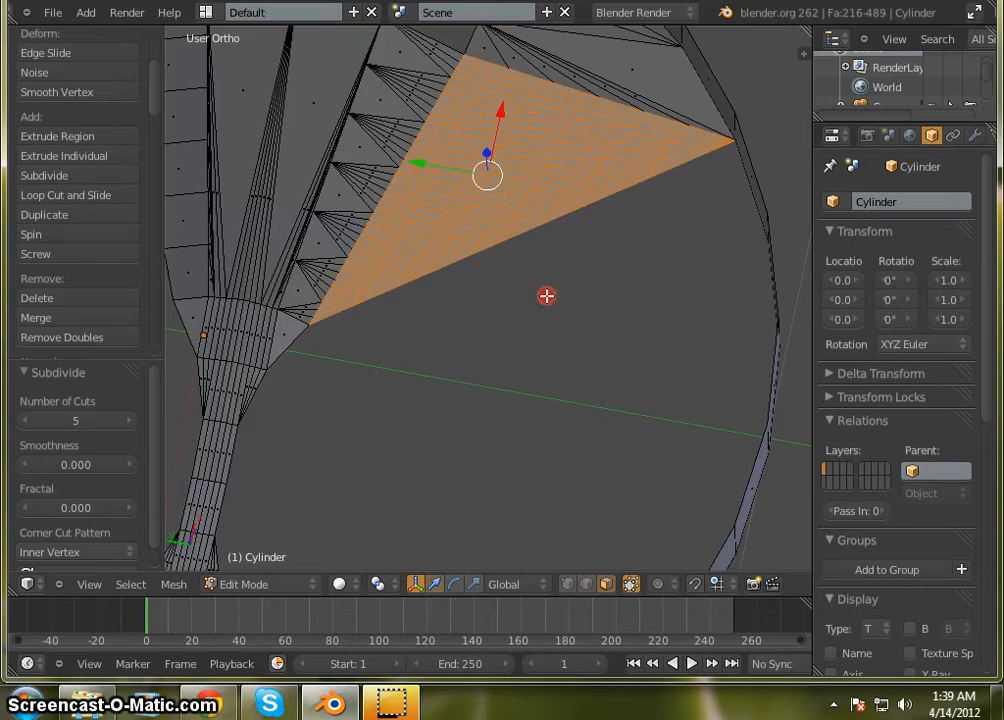
{"action": "middle_click_drag", "start_coordinate": [546, 295], "coordinate": [605, 273]}
{"action": "scroll", "coordinate": [554, 193], "scroll_direction": "down", "scroll_amount": 3}
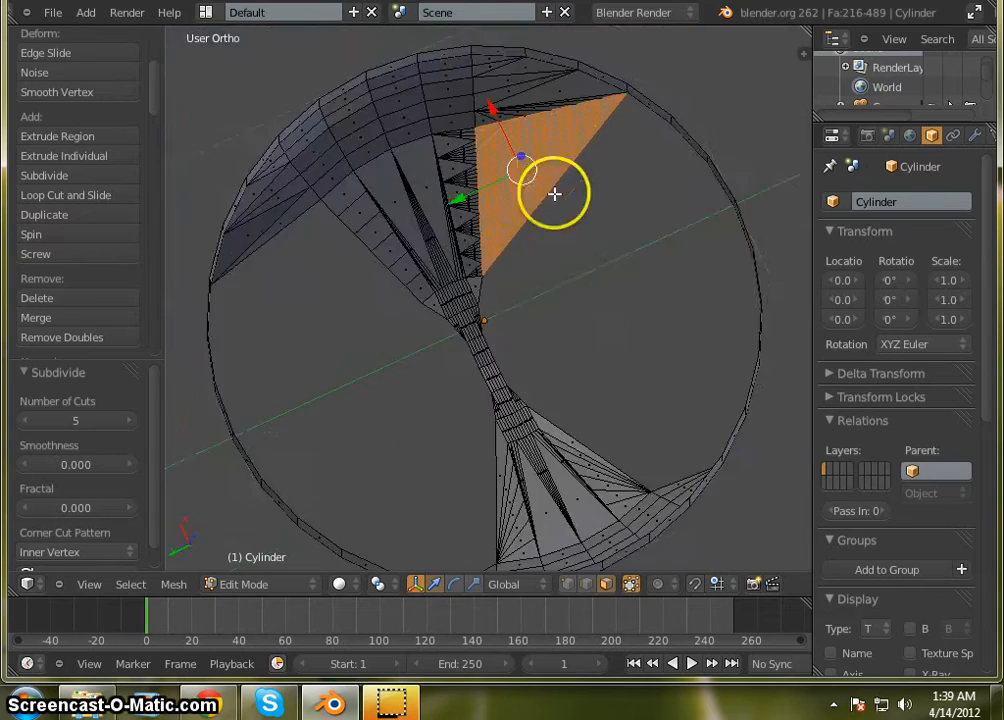
{"action": "scroll", "coordinate": [554, 193], "scroll_direction": "up", "scroll_amount": 6}
{"action": "scroll", "coordinate": [491, 119], "scroll_direction": "down", "scroll_amount": 2}
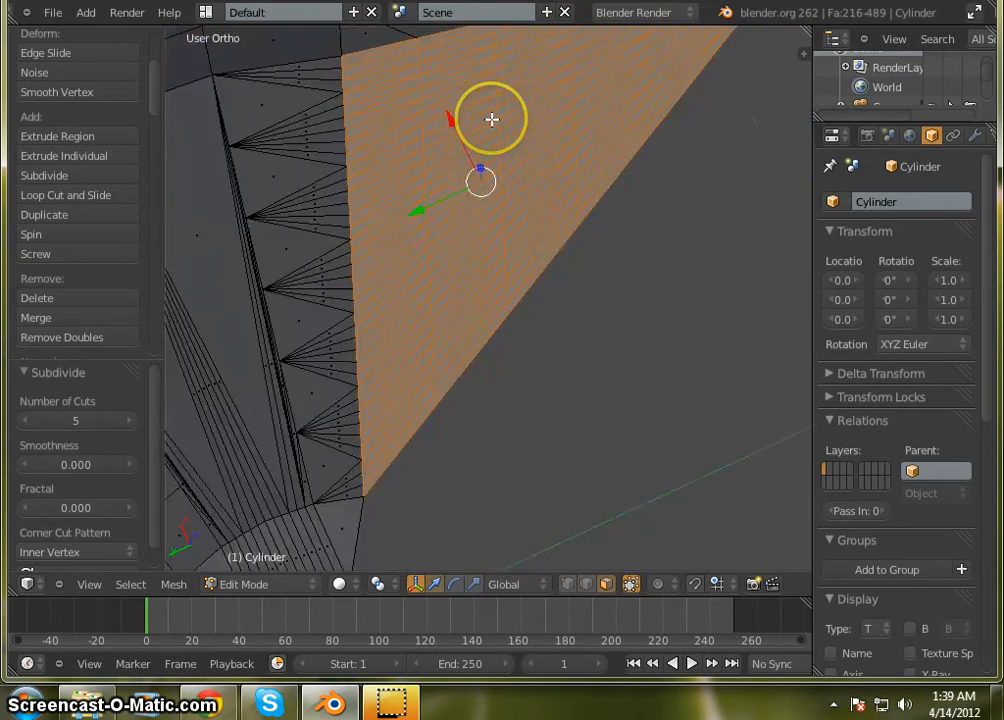
{"action": "scroll", "coordinate": [587, 220], "scroll_direction": "down", "scroll_amount": 2}
{"action": "middle_click_drag", "start_coordinate": [587, 220], "coordinate": [404, 16]}
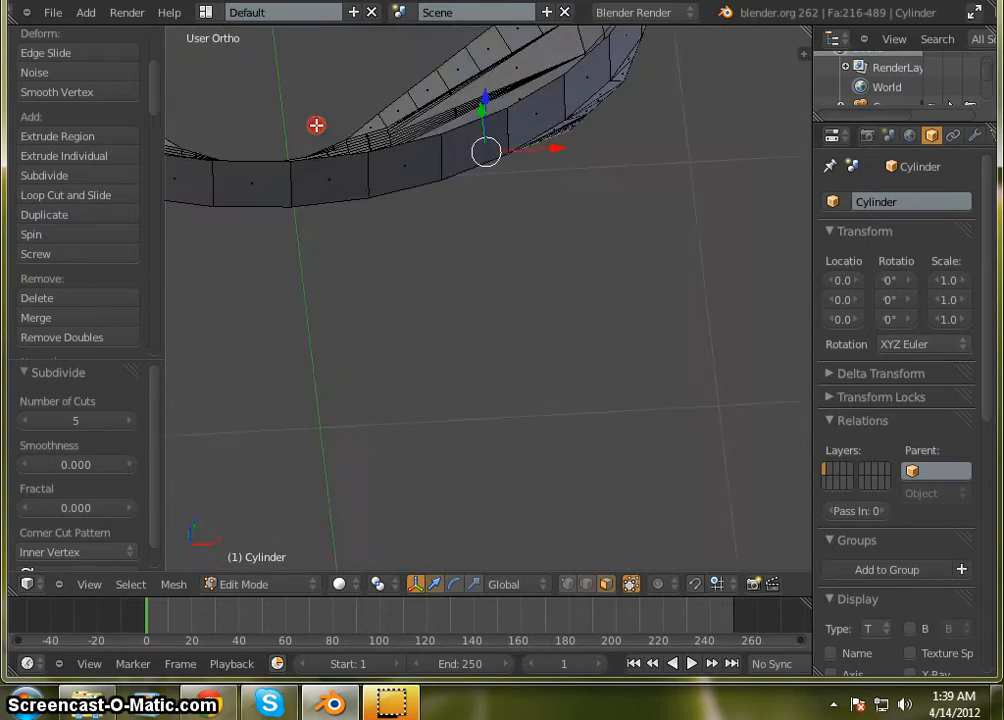
{"action": "middle_click_drag", "start_coordinate": [341, 180], "coordinate": [623, 179]}
{"action": "scroll", "coordinate": [614, 150], "scroll_direction": "down", "scroll_amount": 4}
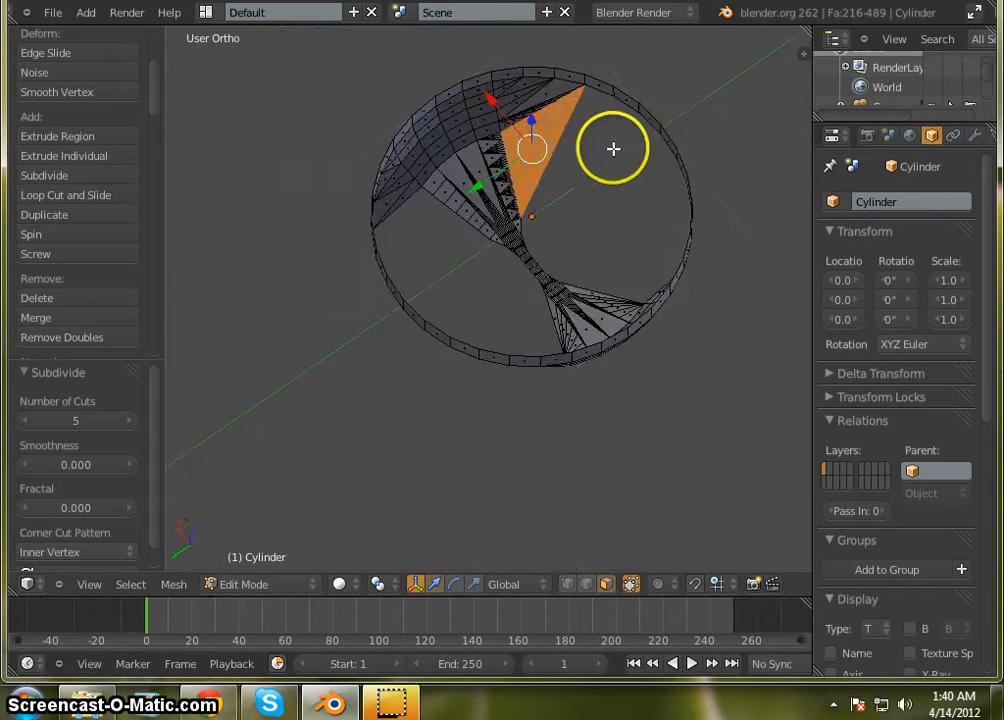
{"action": "scroll", "coordinate": [625, 131], "scroll_direction": "up", "scroll_amount": 5}
{"action": "scroll", "coordinate": [511, 182], "scroll_direction": "up", "scroll_amount": 2}
{"action": "middle_click_drag", "start_coordinate": [511, 182], "coordinate": [333, 33]}
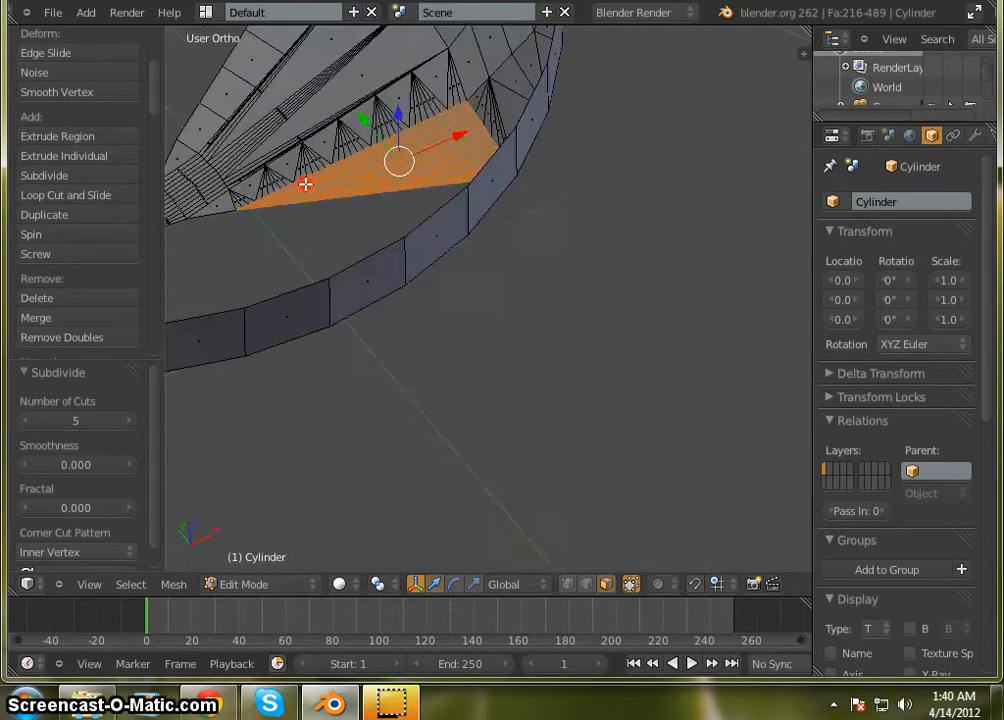
Undo the subdivision of the six fan triangles beside the panel's side edge
{"action": "middle_click_drag", "start_coordinate": [305, 184], "coordinate": [404, 107]}
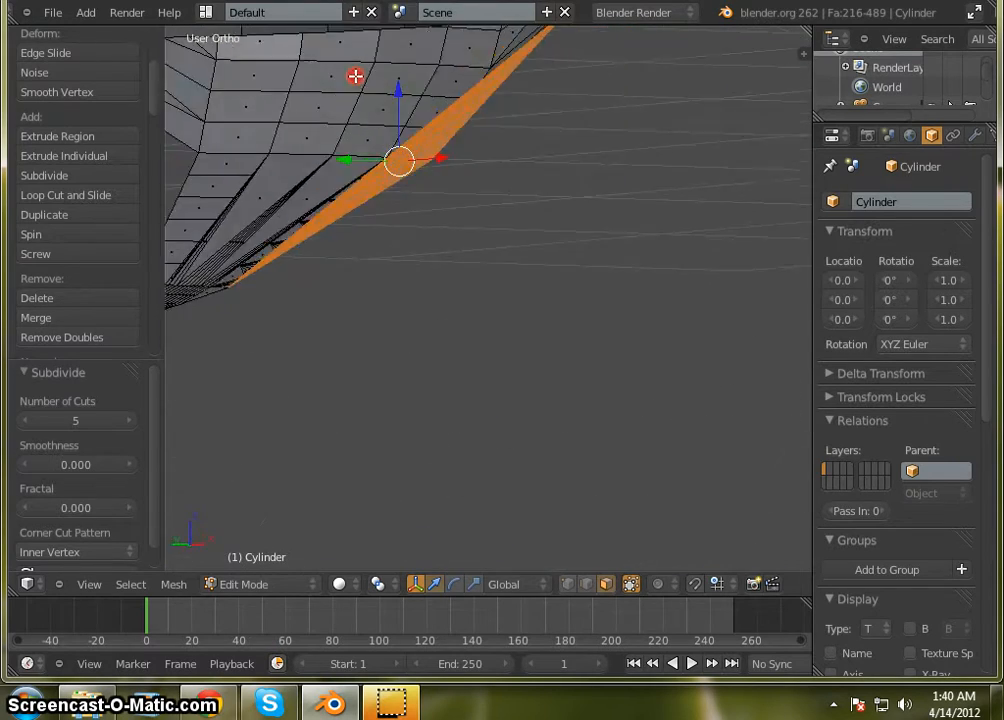
{"action": "middle_click_drag", "start_coordinate": [133, 220], "coordinate": [424, 131]}
{"action": "key", "text": "ctrl+z"}
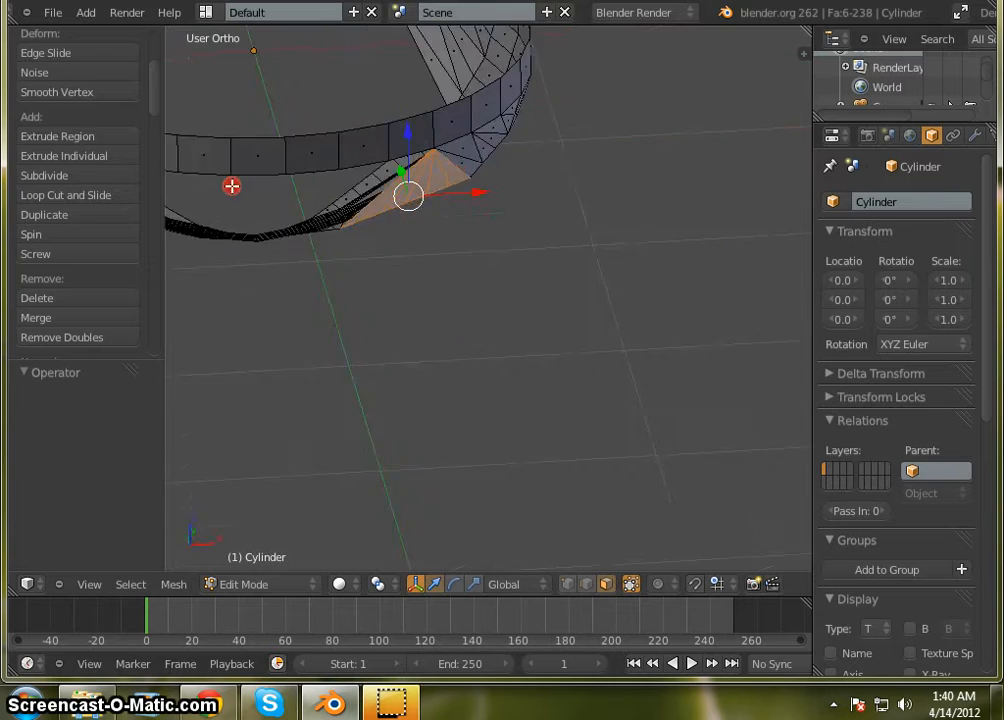
Examine the selected fan triangles and their junction with the ring band and hanging panel from several angles
{"action": "middle_click_drag", "start_coordinate": [270, 283], "coordinate": [282, 257]}
{"action": "middle_click_drag", "start_coordinate": [206, 153], "coordinate": [198, 220]}
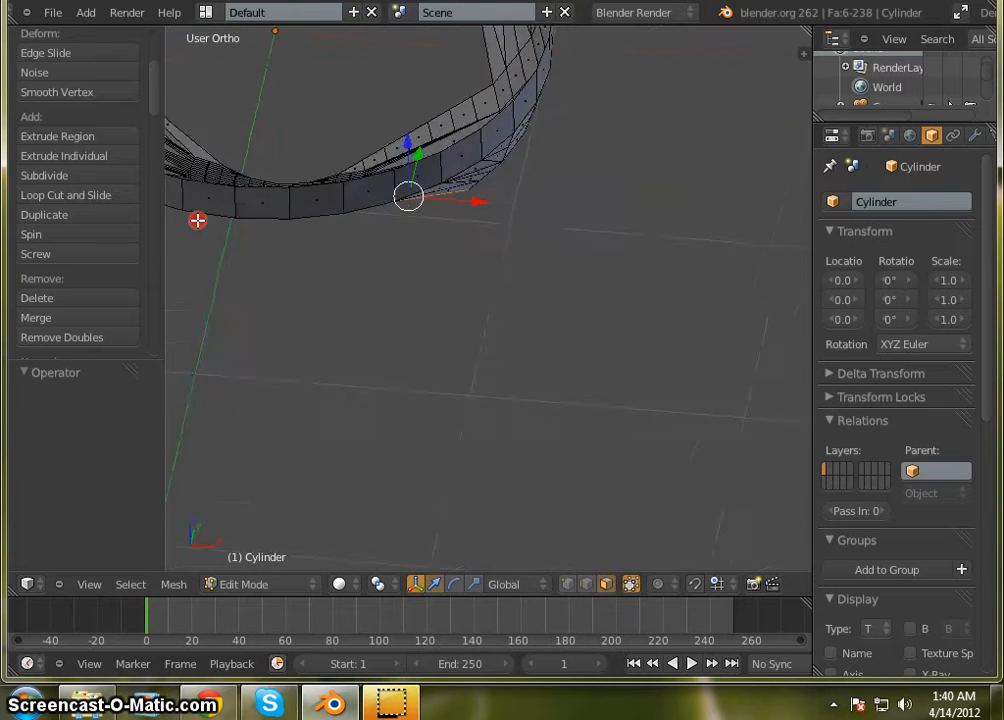
{"action": "middle_click_drag", "start_coordinate": [168, 366], "coordinate": [56, 186]}
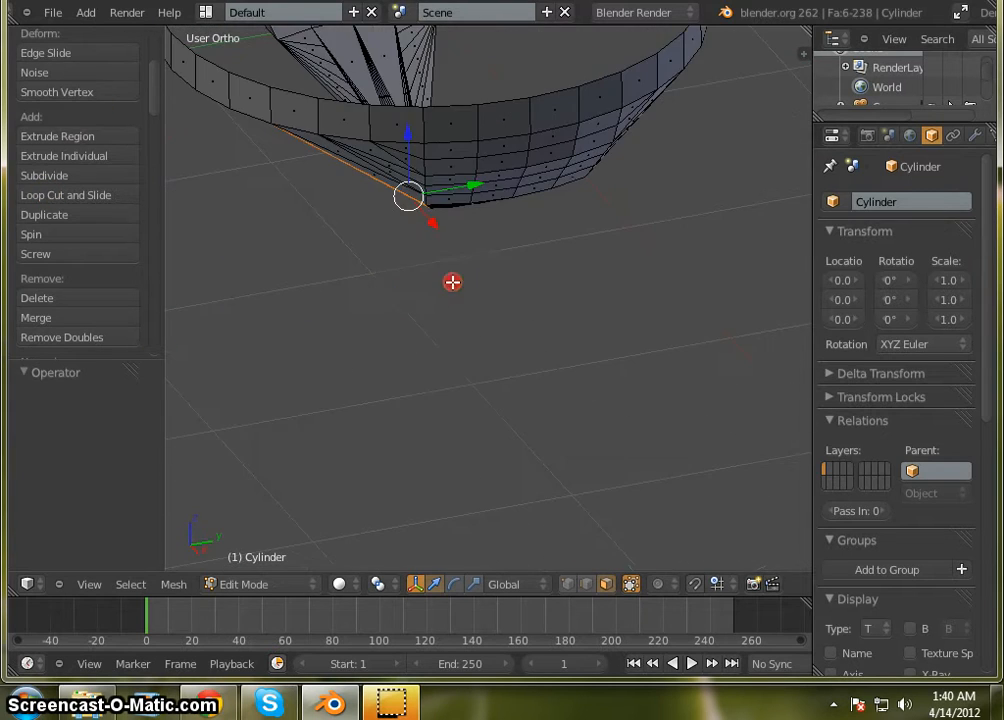
{"action": "middle_click_drag", "start_coordinate": [452, 282], "coordinate": [612, 313]}
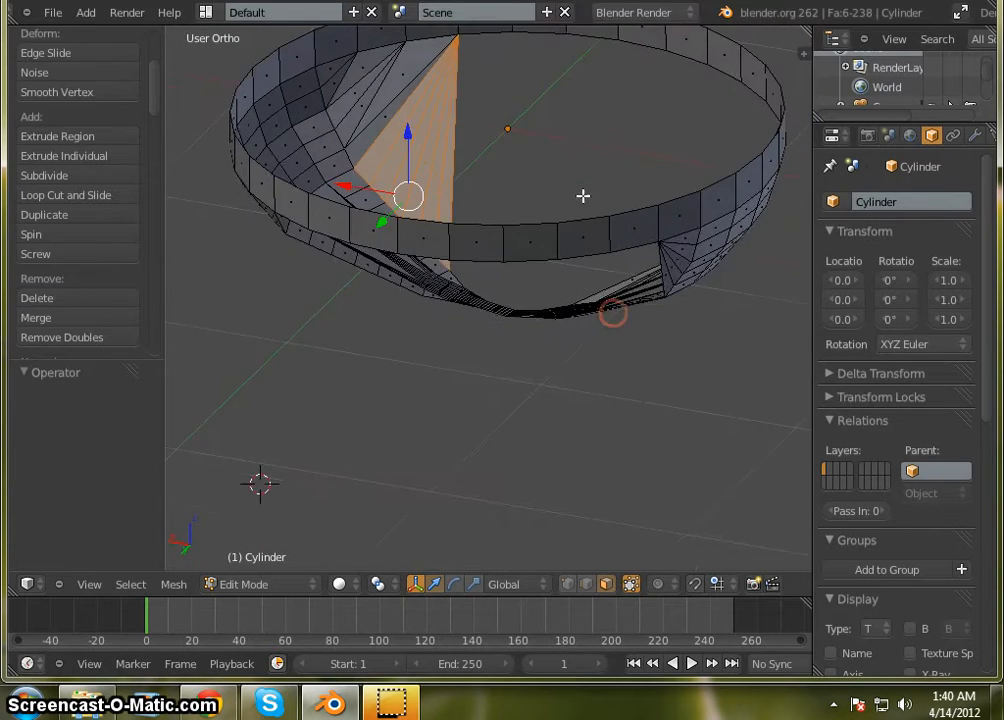
{"action": "scroll", "coordinate": [553, 110], "scroll_direction": "up", "scroll_amount": 3}
{"action": "scroll", "coordinate": [552, 115], "scroll_direction": "down", "scroll_amount": 4}
{"action": "middle_click_drag", "start_coordinate": [510, 223], "coordinate": [524, 253]}
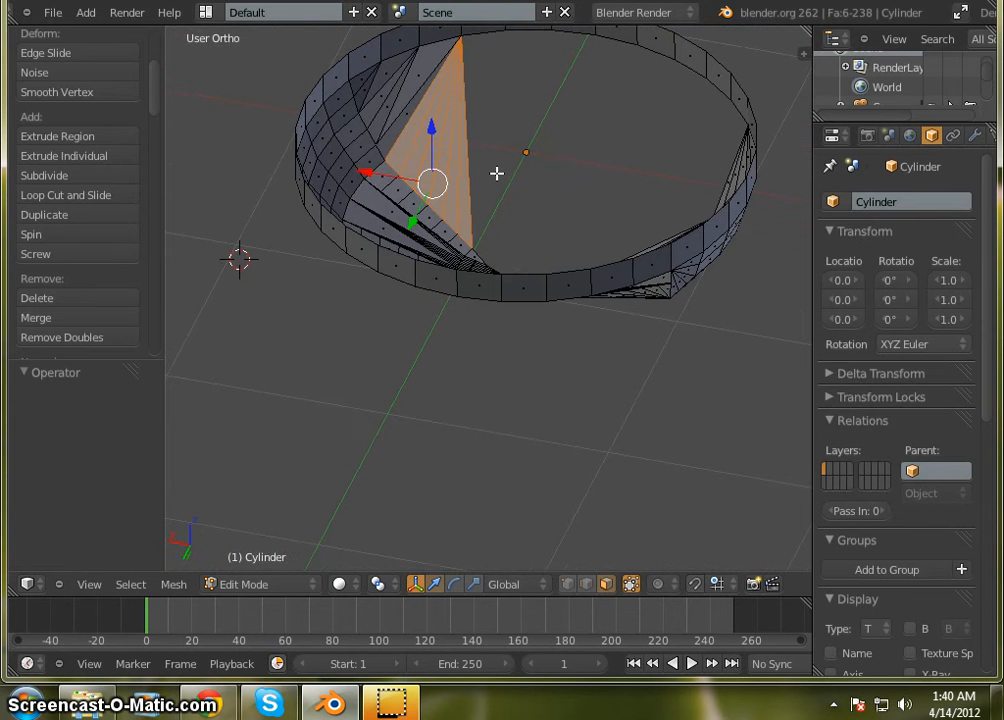
Try subdividing the six selected fan triangles with a single cut
{"action": "key", "text": "w"}
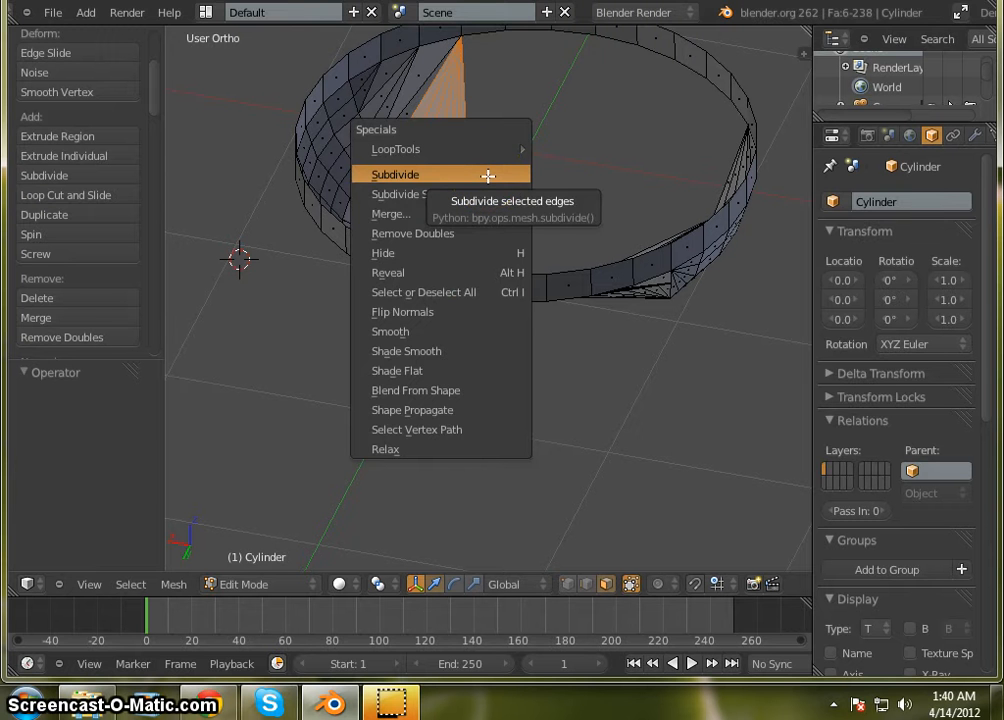
{"action": "left_click", "coordinate": [487, 176]}
{"action": "scroll", "coordinate": [454, 82], "scroll_direction": "up", "scroll_amount": 3}
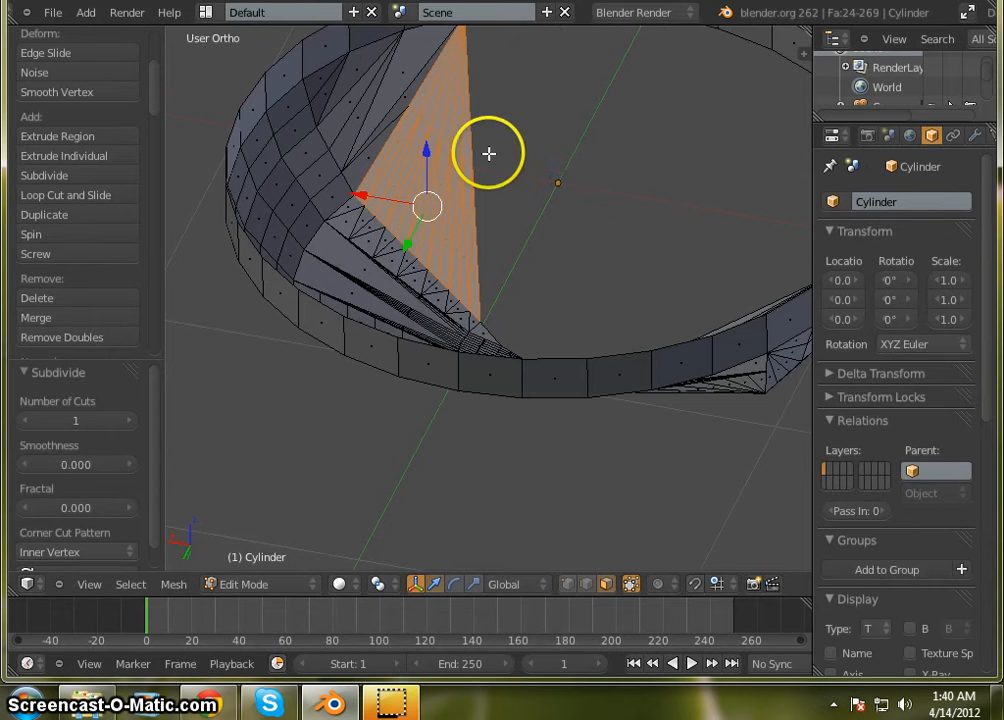
{"action": "mouse_move", "coordinate": [531, 230]}
{"action": "middle_mouse_down"}
{"action": "mouse_move", "coordinate": [533, 175]}
{"action": "mouse_move", "coordinate": [535, 229]}
{"action": "mouse_move", "coordinate": [518, 238]}
{"action": "mouse_move", "coordinate": [531, 220]}
{"action": "mouse_move", "coordinate": [518, 225]}
{"action": "middle_mouse_up"}
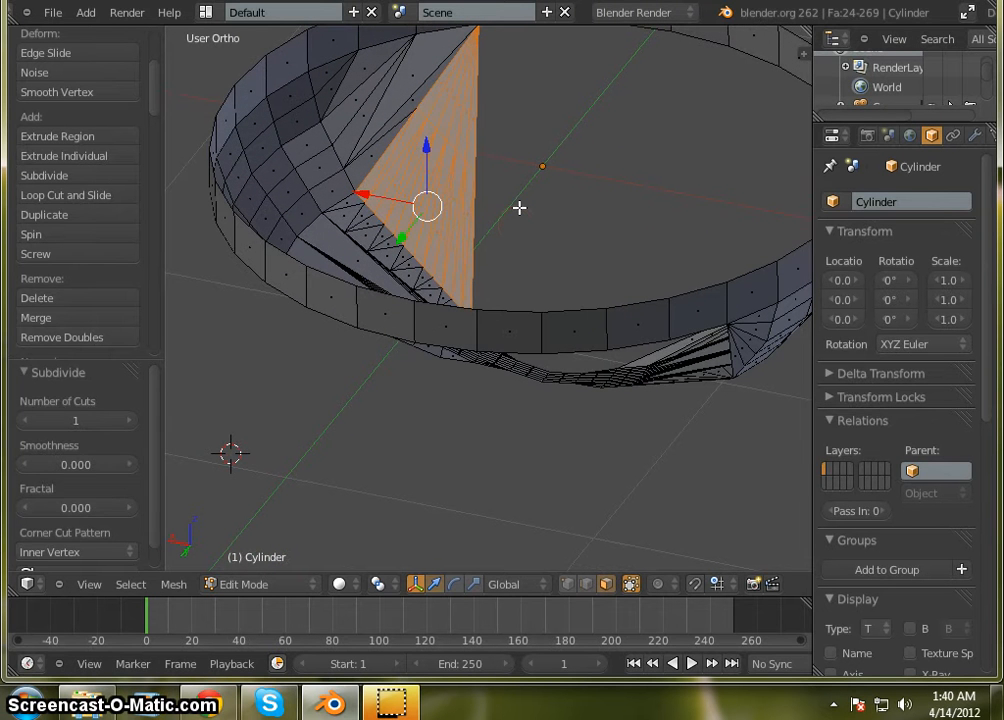
{"action": "key", "text": "ctrl+z"}
Select only the outermost fan triangle, bordering the open gap, and subdivide it
{"action": "middle_click", "coordinate": [474, 180]}
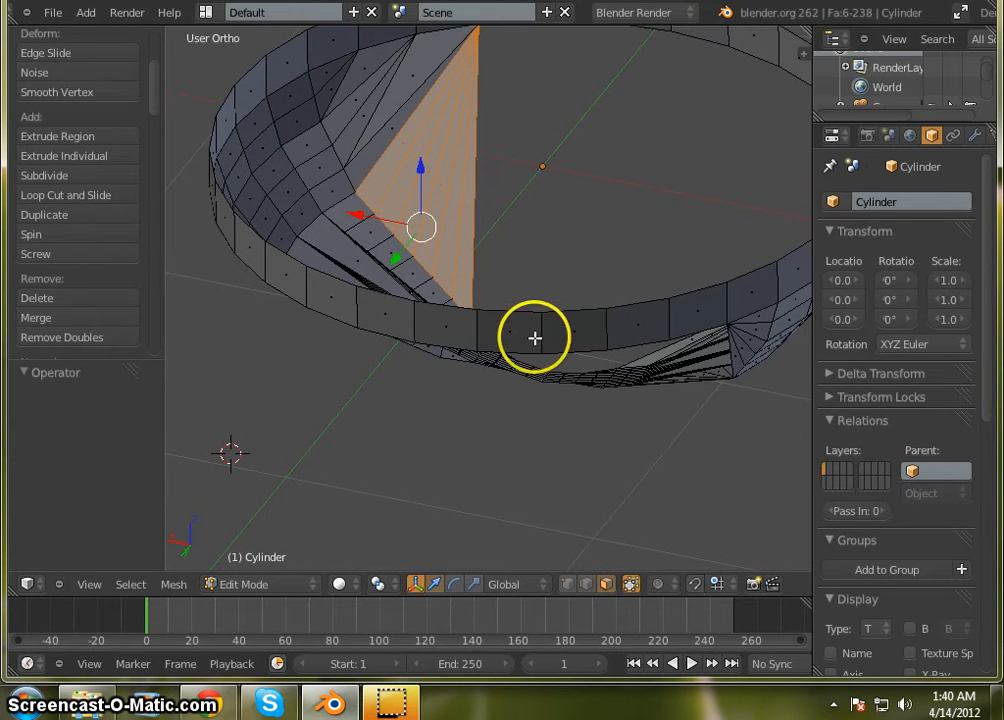
{"action": "right_click", "coordinate": [468, 190]}
{"action": "scroll", "coordinate": [513, 235], "scroll_direction": "down", "scroll_amount": 3}
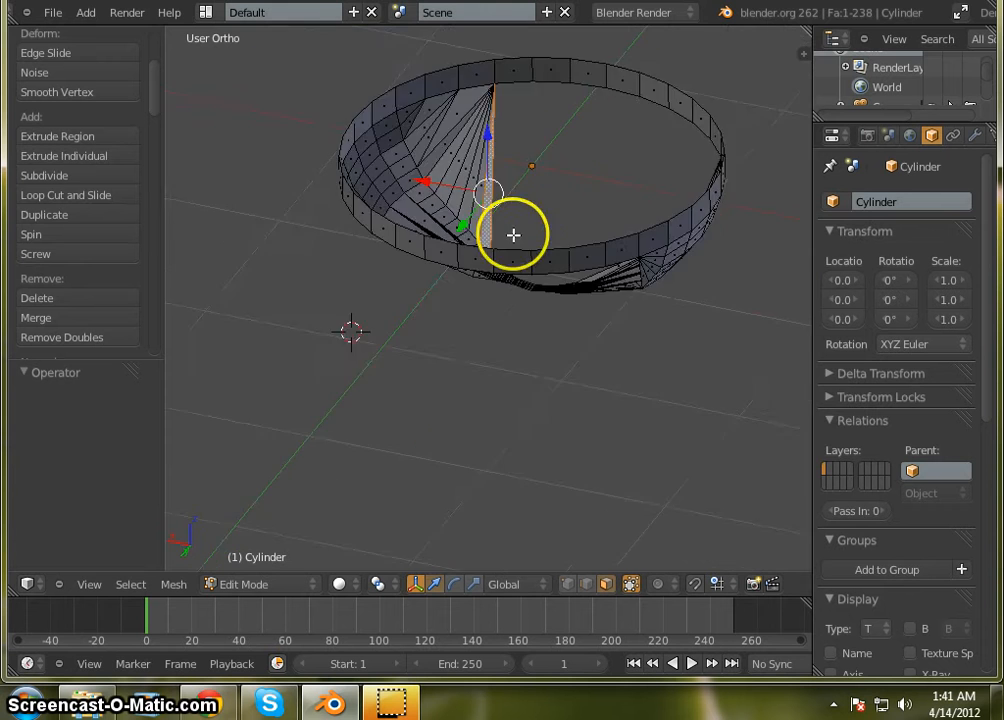
{"action": "middle_click_drag", "start_coordinate": [513, 235], "coordinate": [537, 279]}
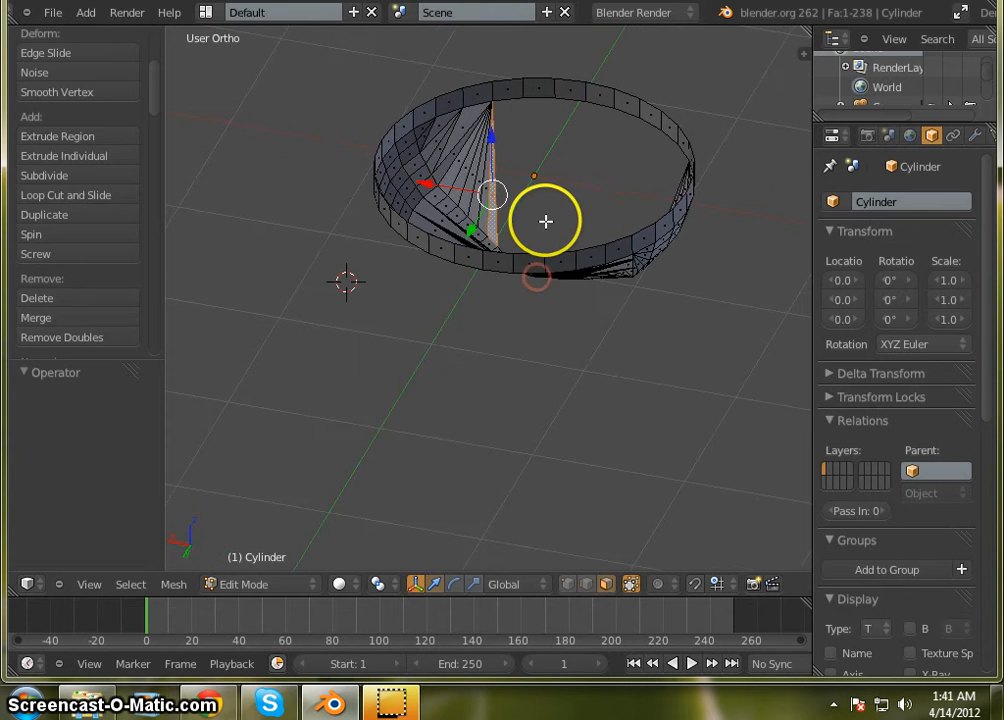
{"action": "key", "text": "w"}
{"action": "left_click", "coordinate": [548, 220]}
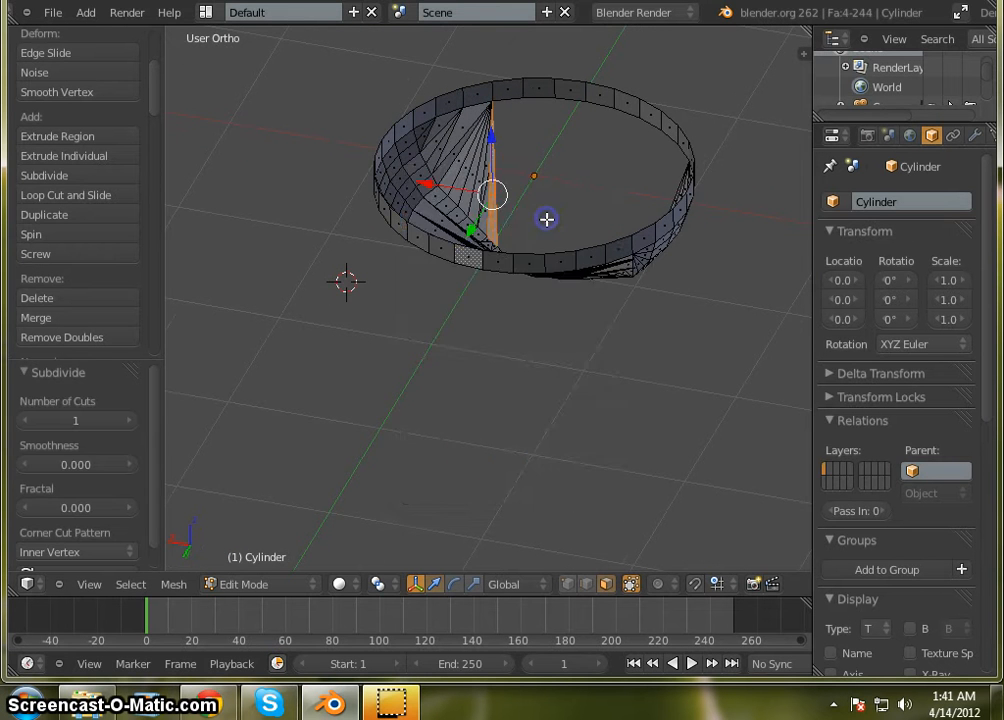
Set the number of cuts for the outermost fan triangle's subdivision to 3
{"action": "scroll", "coordinate": [496, 188], "scroll_direction": "up", "scroll_amount": 6}
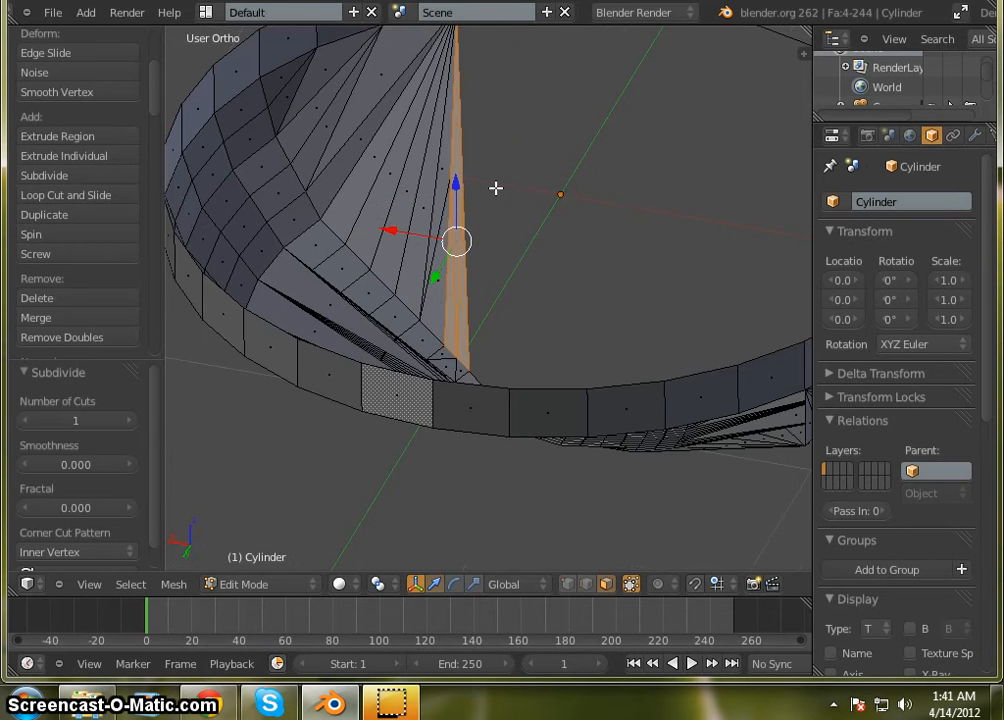
{"action": "scroll", "coordinate": [496, 188], "scroll_direction": "up", "scroll_amount": 1}
{"action": "middle_click_drag", "start_coordinate": [496, 188], "coordinate": [412, 304]}
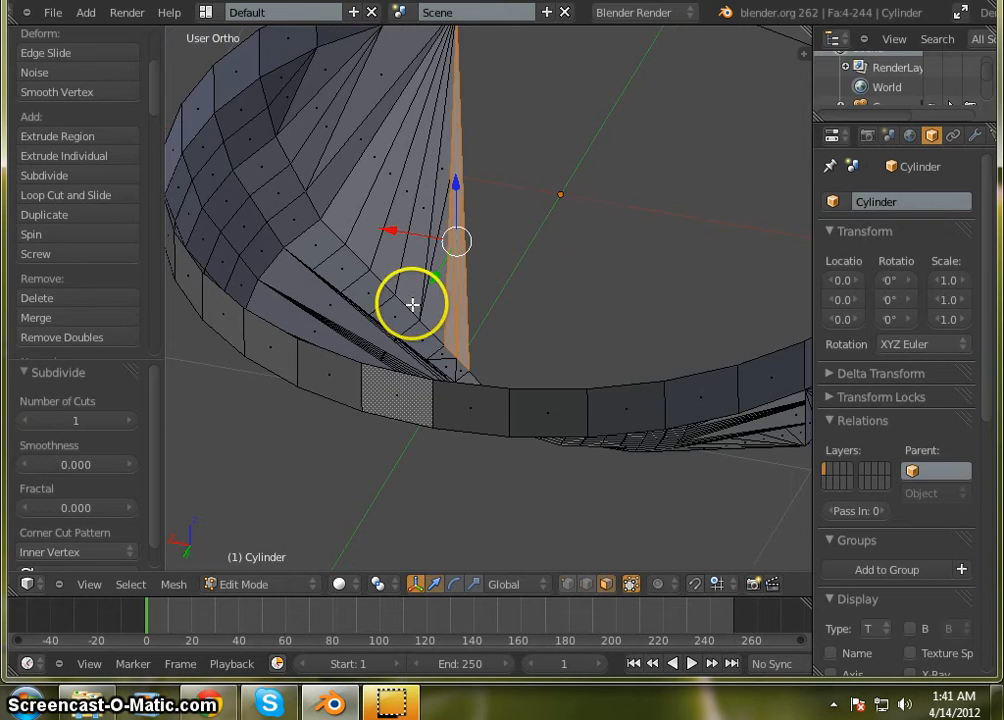
{"action": "middle_click_drag", "start_coordinate": [558, 255], "coordinate": [558, 255]}
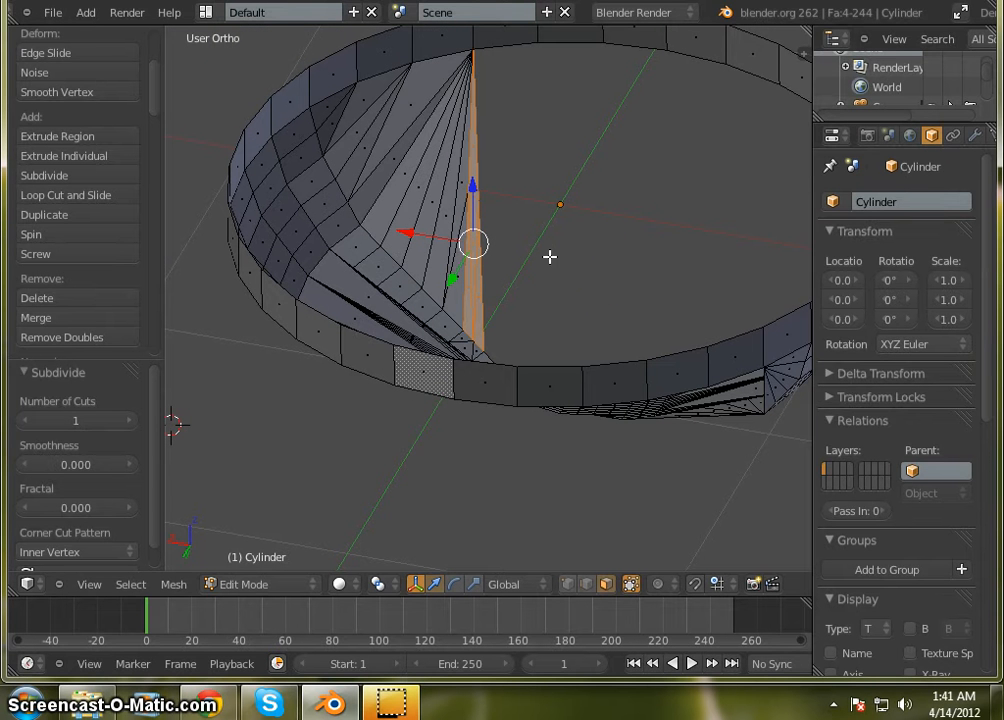
{"action": "left_click", "coordinate": [119, 424]}
{"action": "left_click", "coordinate": [119, 424]}
Examine the subdivided outermost triangle from the ring vertex down to the panel's side edge
{"action": "mouse_move", "coordinate": [465, 455]}
{"action": "middle_mouse_down"}
{"action": "mouse_move", "coordinate": [222, 287]}
{"action": "mouse_move", "coordinate": [195, 153]}
{"action": "mouse_move", "coordinate": [139, 227]}
{"action": "mouse_move", "coordinate": [188, 204]}
{"action": "mouse_move", "coordinate": [473, 437]}
{"action": "mouse_move", "coordinate": [466, 451]}
{"action": "middle_mouse_up"}
{"action": "scroll", "coordinate": [471, 164], "scroll_direction": "up", "scroll_amount": 4}
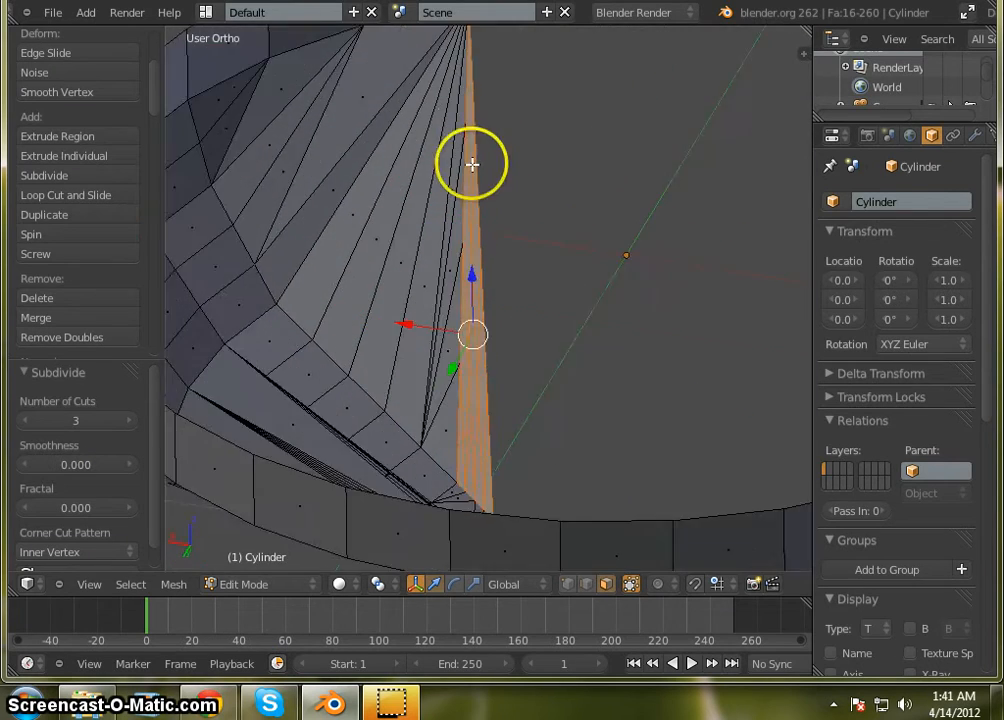
{"action": "scroll", "coordinate": [472, 164], "scroll_direction": "down", "scroll_amount": 4}
{"action": "middle_click_drag", "start_coordinate": [472, 164], "coordinate": [572, 263]}
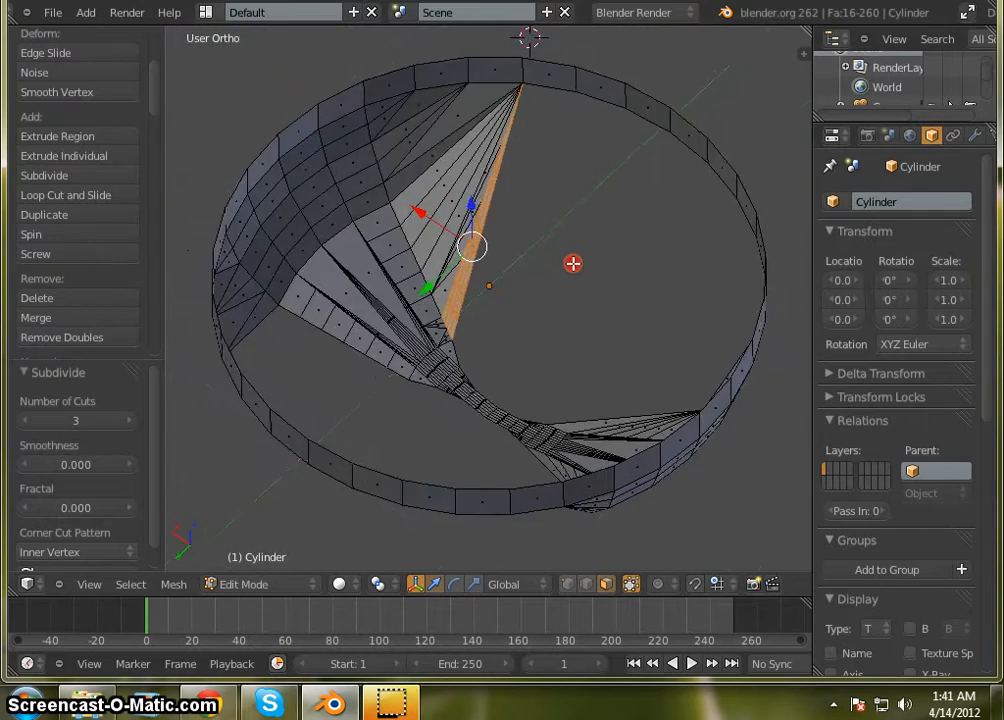
{"action": "scroll", "coordinate": [490, 200], "scroll_direction": "up", "scroll_amount": 3}
{"action": "scroll", "coordinate": [506, 225], "scroll_direction": "down", "scroll_amount": 2}
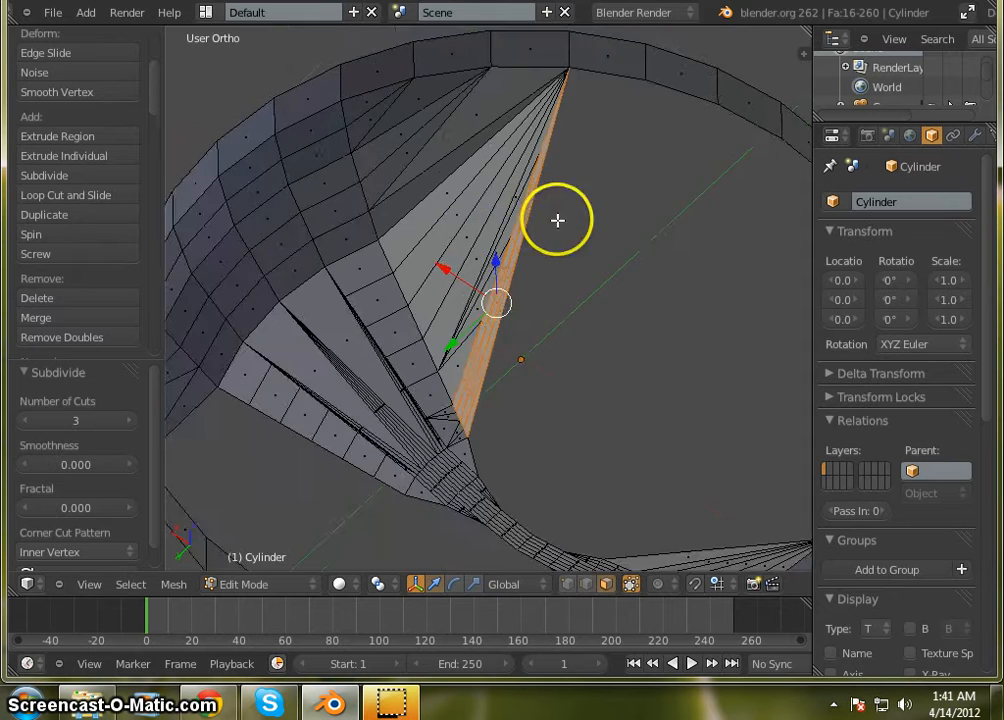
{"action": "scroll", "coordinate": [540, 220], "scroll_direction": "up", "scroll_amount": 2}
{"action": "scroll", "coordinate": [520, 215], "scroll_direction": "down", "scroll_amount": 5}
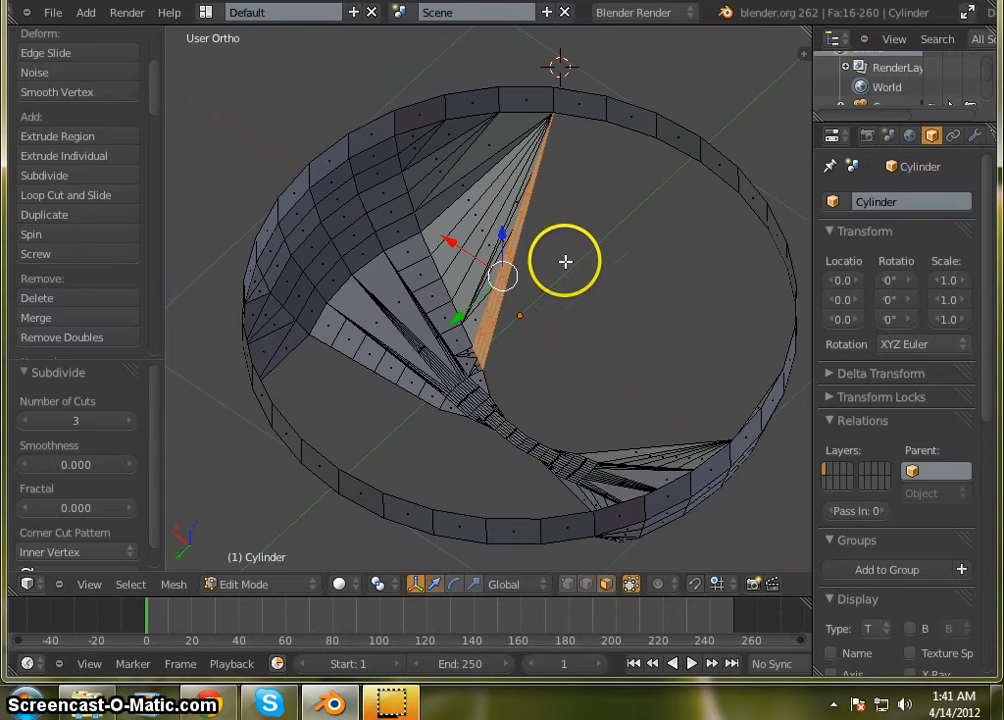
Deselect all faces and inspect the subdivided triangle's edges and their junction with the neighbouring fan
{"action": "key", "text": "a"}
{"action": "scroll", "coordinate": [550, 240], "scroll_direction": "up", "scroll_amount": 4}
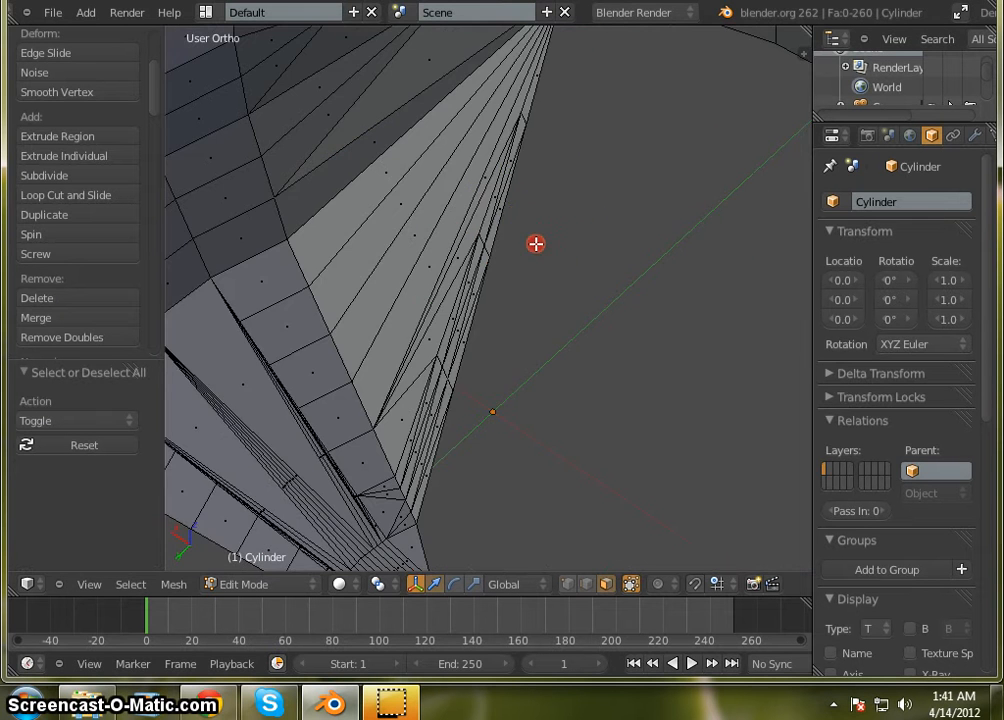
{"action": "middle_click_drag", "start_coordinate": [536, 244], "coordinate": [463, 270]}
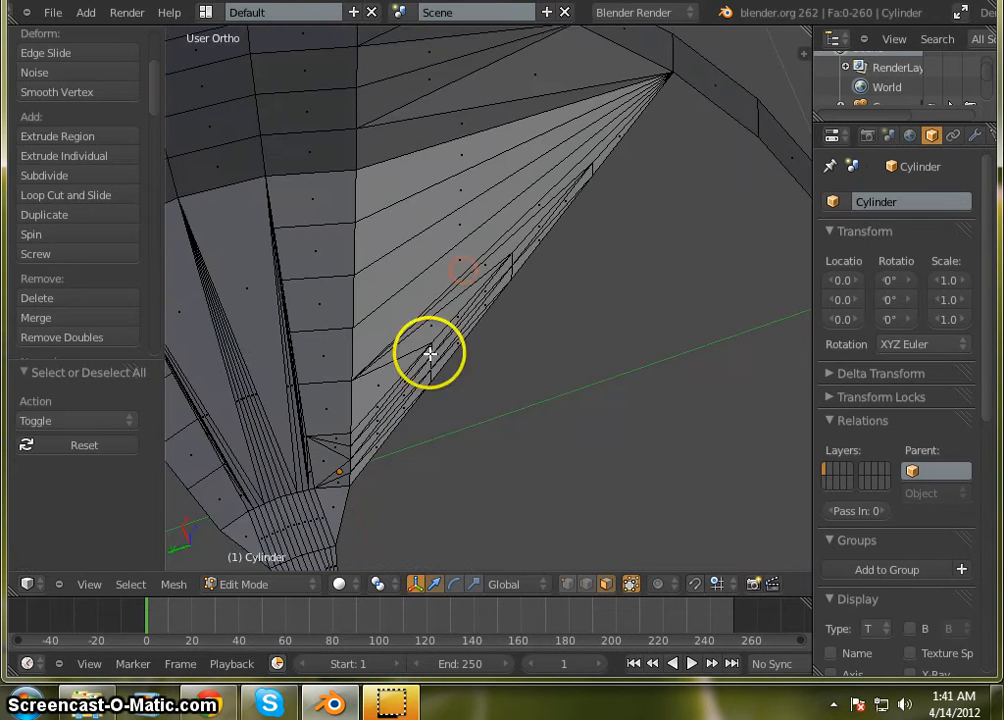
{"action": "scroll", "coordinate": [609, 198], "scroll_direction": "down", "scroll_amount": 4}
{"action": "mouse_move", "coordinate": [540, 343]}
{"action": "middle_mouse_down"}
{"action": "mouse_move", "coordinate": [740, 175]}
{"action": "mouse_move", "coordinate": [527, 324]}
{"action": "middle_mouse_up"}
{"action": "scroll", "coordinate": [541, 230], "scroll_direction": "up", "scroll_amount": 3}
{"action": "scroll", "coordinate": [608, 240], "scroll_direction": "down", "scroll_amount": 5}
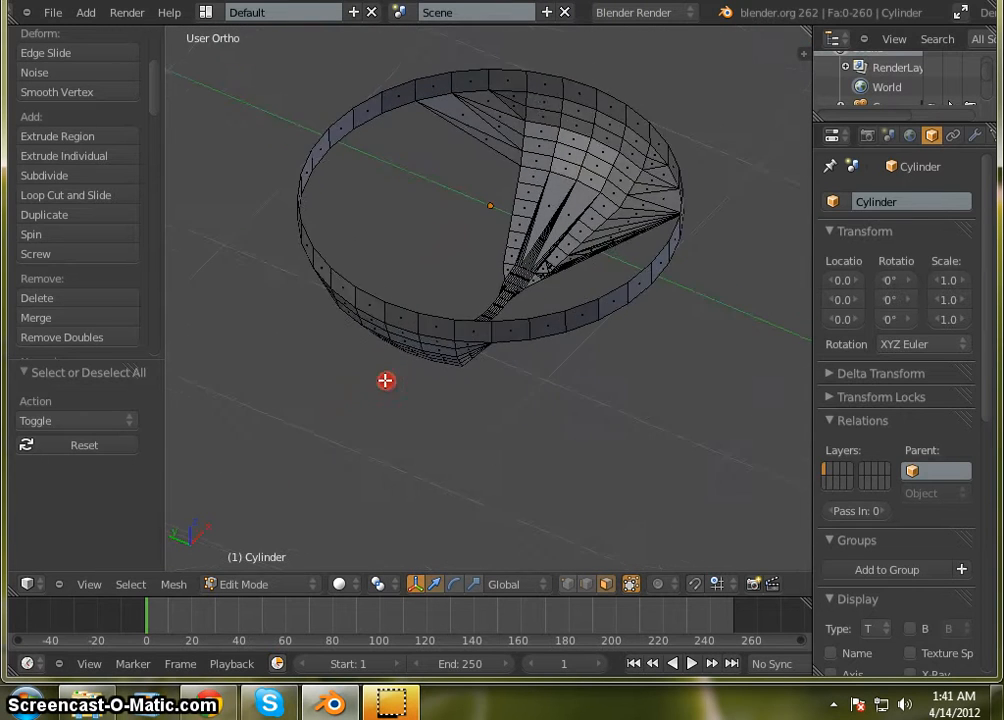
Examine the whole ring and both sides of the hanging panel, including the remaining gaps beside the fan triangles
{"action": "middle_click_drag", "start_coordinate": [404, 336], "coordinate": [427, 338]}
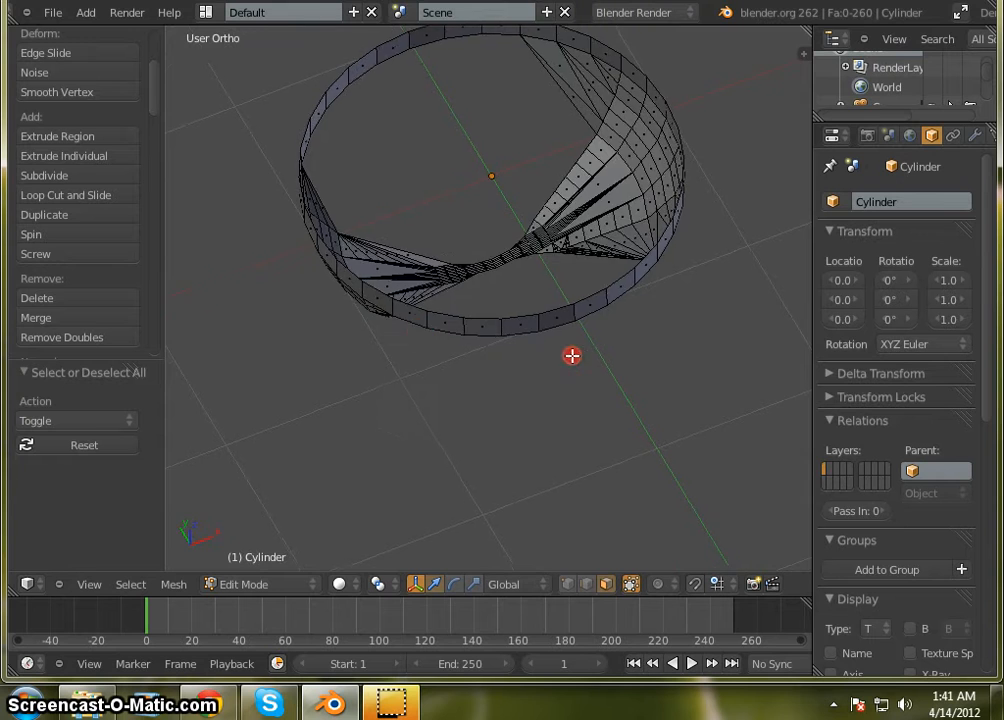
{"action": "mouse_move", "coordinate": [509, 165]}
{"action": "middle_mouse_down"}
{"action": "mouse_move", "coordinate": [601, 146]}
{"action": "mouse_move", "coordinate": [464, 159]}
{"action": "mouse_move", "coordinate": [575, 158]}
{"action": "mouse_move", "coordinate": [515, 175]}
{"action": "middle_mouse_up"}
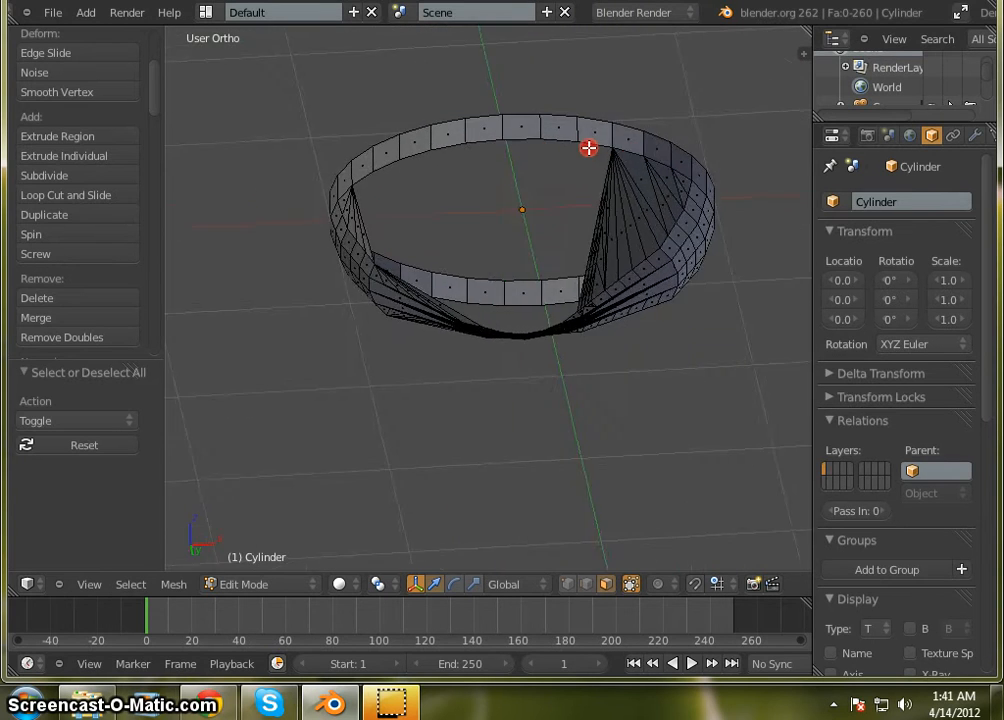
{"action": "middle_click_drag", "start_coordinate": [587, 147], "coordinate": [454, 157]}
{"action": "middle_click_drag", "start_coordinate": [637, 152], "coordinate": [721, 125]}
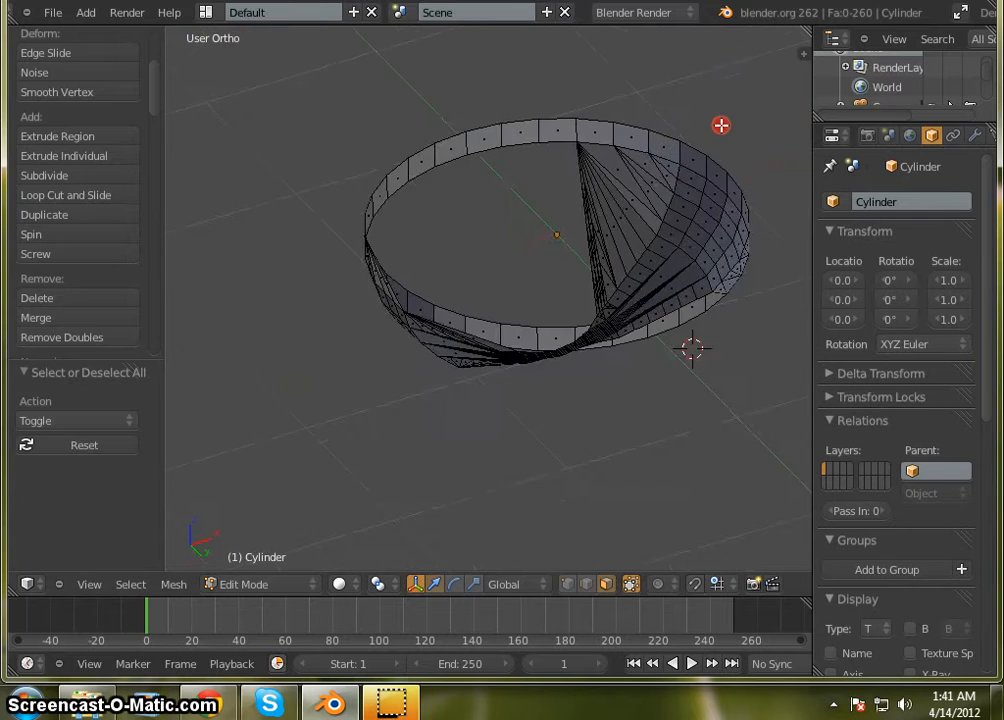
{"action": "middle_click_drag", "start_coordinate": [694, 241], "coordinate": [682, 333]}
{"action": "middle_click_drag", "start_coordinate": [546, 258], "coordinate": [474, 331]}
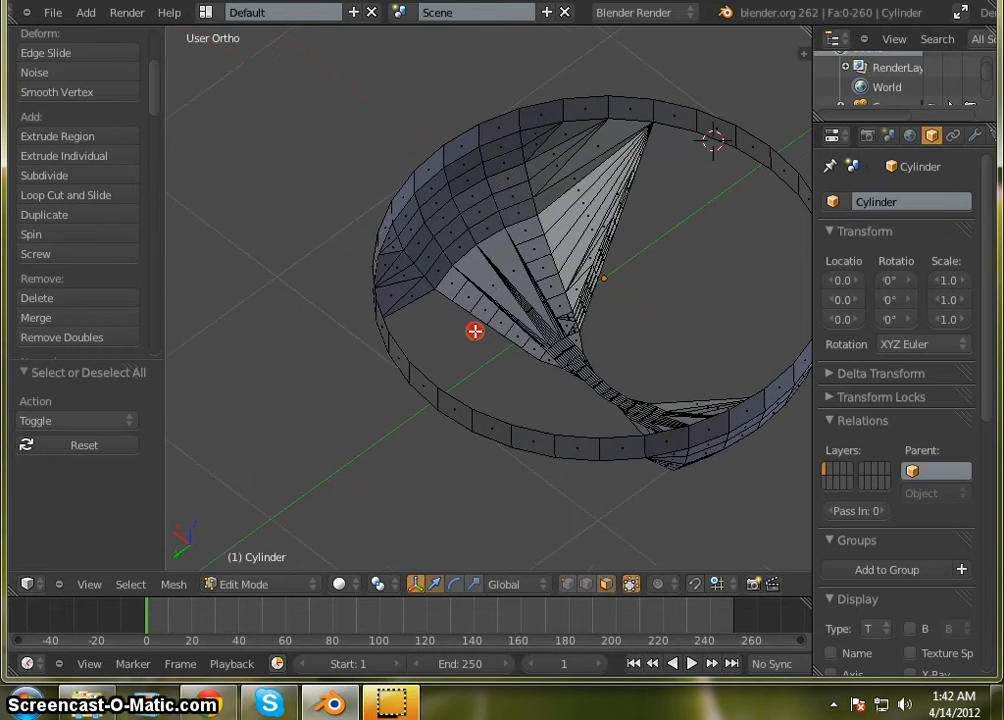
{"action": "scroll", "coordinate": [475, 331], "scroll_direction": "up", "scroll_amount": 1}
{"action": "scroll", "coordinate": [650, 192], "scroll_direction": "up", "scroll_amount": 2}
{"action": "scroll", "coordinate": [680, 192], "scroll_direction": "down", "scroll_amount": 3}
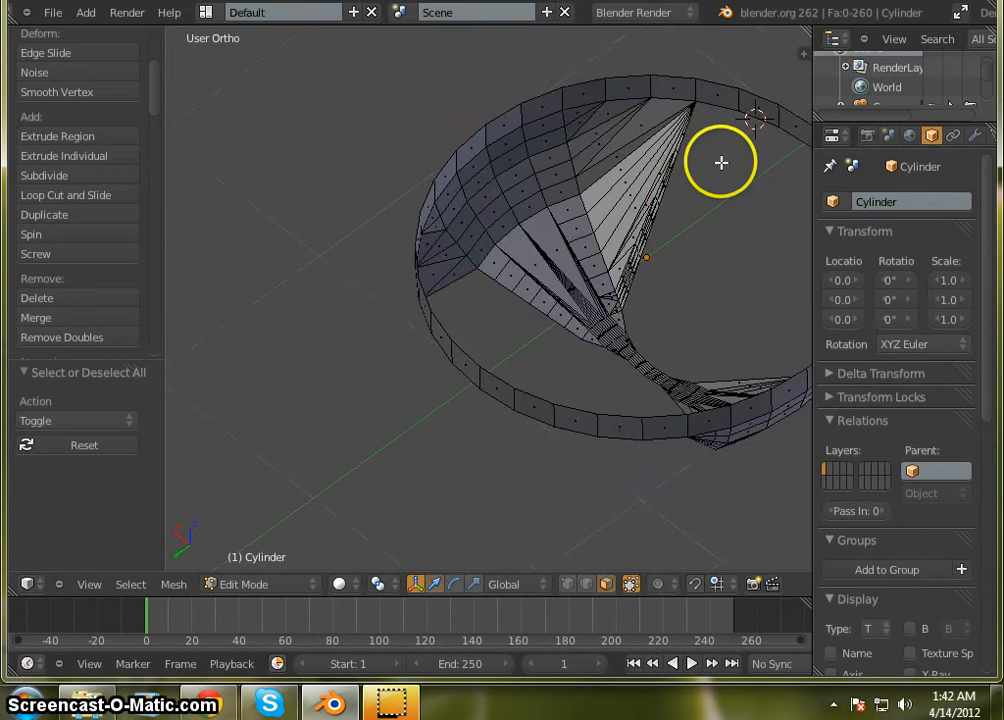
{"action": "scroll", "coordinate": [721, 162], "scroll_direction": "up", "scroll_amount": 3}
{"action": "scroll", "coordinate": [719, 165], "scroll_direction": "down", "scroll_amount": 3}
{"action": "middle_click_drag", "start_coordinate": [701, 202], "coordinate": [745, 128]}
{"action": "middle_click_drag", "start_coordinate": [649, 190], "coordinate": [677, 213]}
{"action": "scroll", "coordinate": [672, 108], "scroll_direction": "up", "scroll_amount": 4}
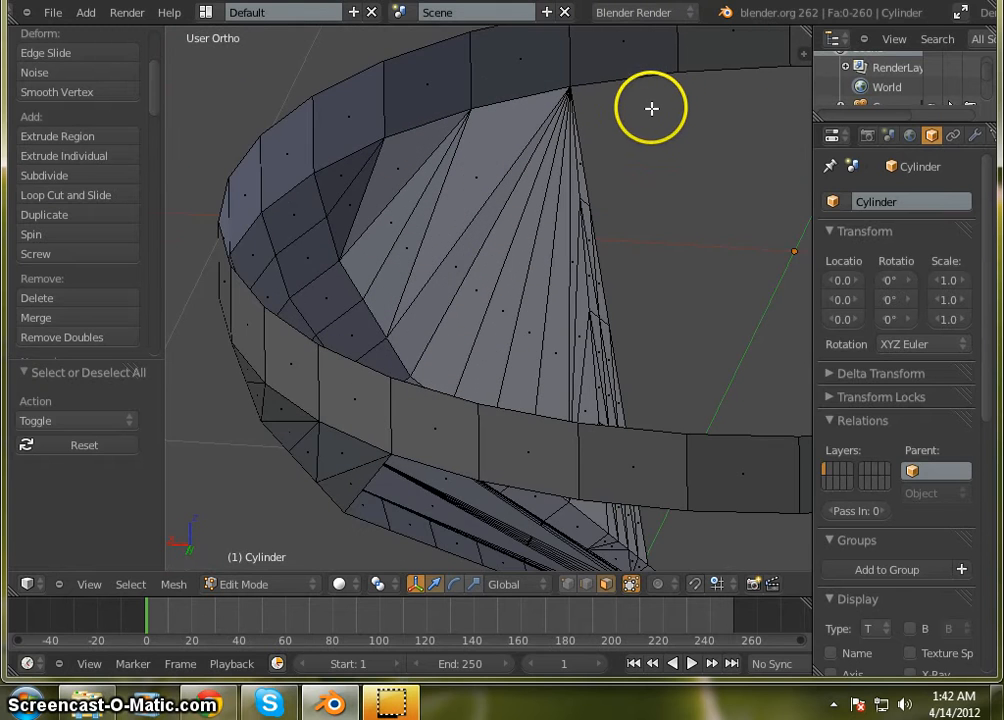
In vertex selection mode, fill a triangle between the fan's apex, the adjacent lower ring vertex and the first subdivision vertex on the fan's outer edge
{"action": "scroll", "coordinate": [640, 110], "scroll_direction": "down", "scroll_amount": 2}
{"action": "middle_click_drag", "start_coordinate": [504, 276], "coordinate": [593, 123]}
{"action": "scroll", "coordinate": [654, 86], "scroll_direction": "up", "scroll_amount": 4}
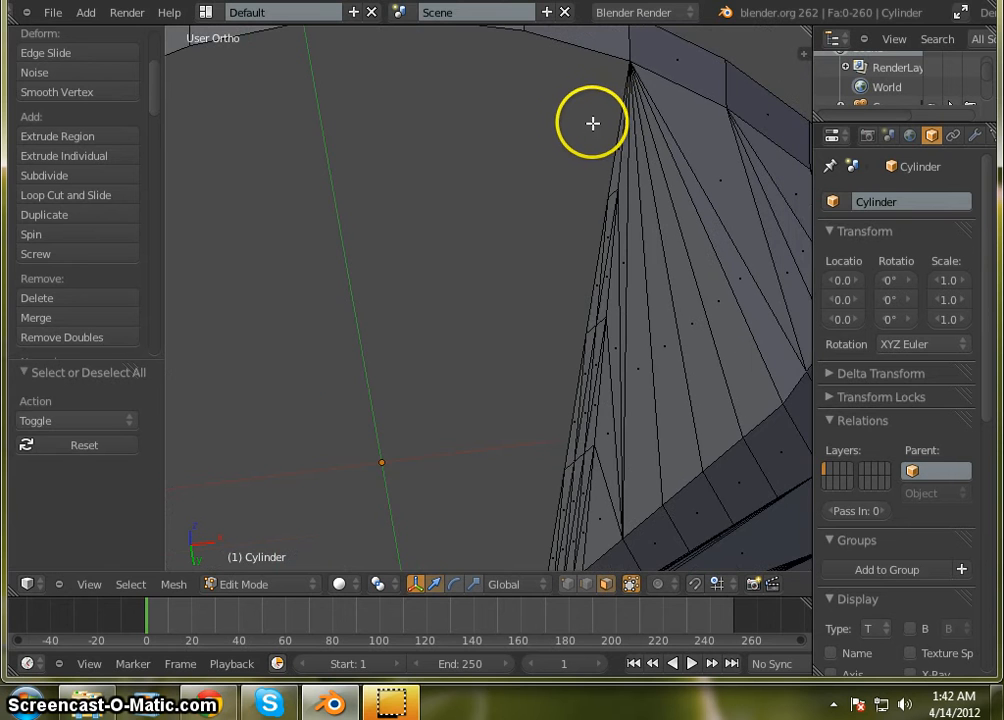
{"action": "left_click", "coordinate": [567, 584]}
{"action": "right_click", "coordinate": [531, 37]}
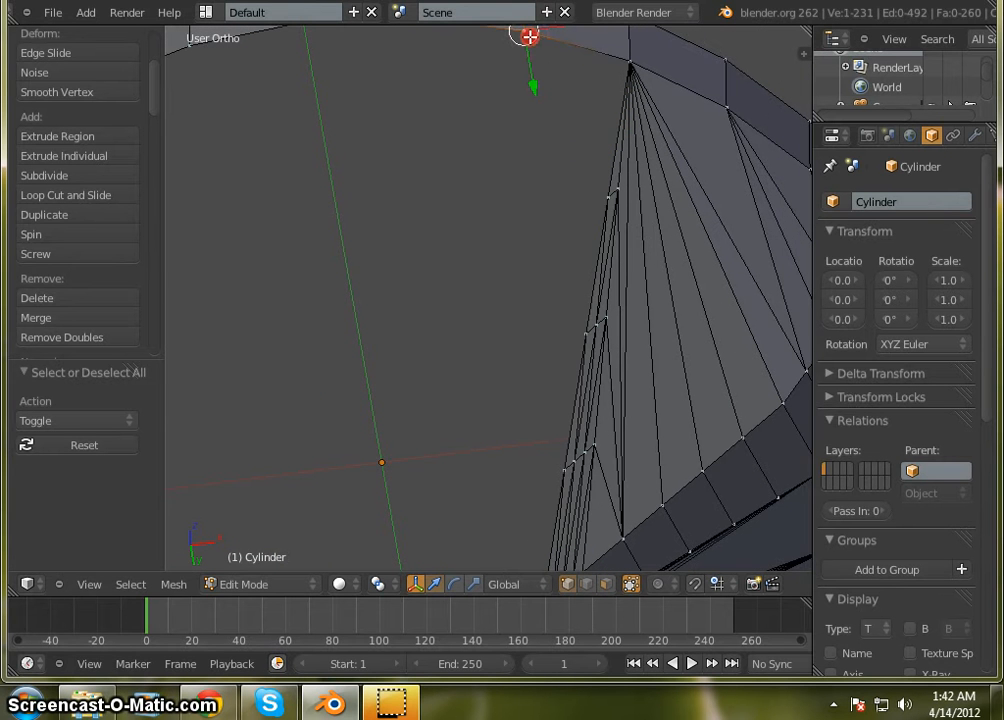
{"action": "right_click", "coordinate": [630, 63], "text": "shift"}
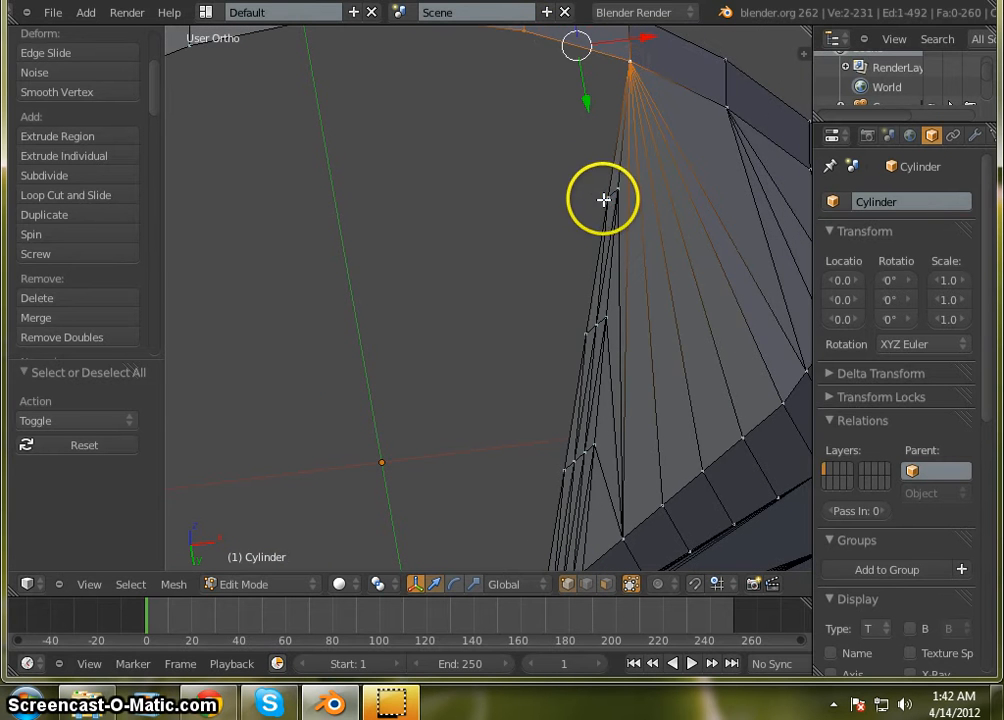
{"action": "right_click", "coordinate": [604, 199], "text": "shift"}
{"action": "key", "text": "f"}
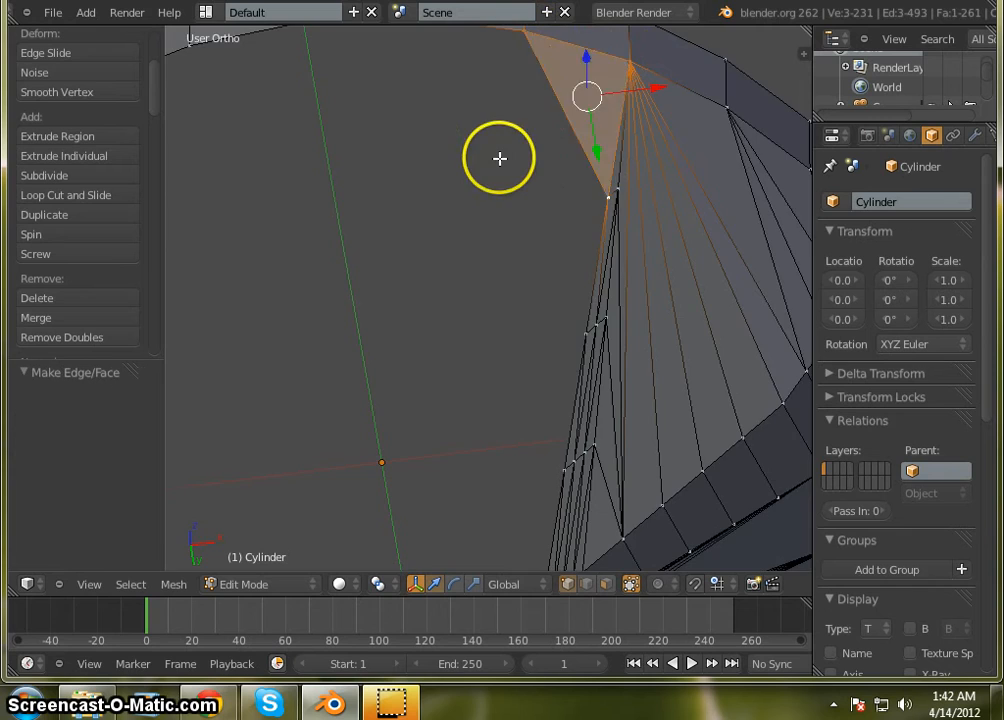
Deselect all vertices and check the new triangle against the whole ring and panel
{"action": "scroll", "coordinate": [499, 158], "scroll_direction": "down", "scroll_amount": 4}
{"action": "middle_click_drag", "start_coordinate": [466, 242], "coordinate": [646, 302]}
{"action": "left_click", "coordinate": [291, 103]}
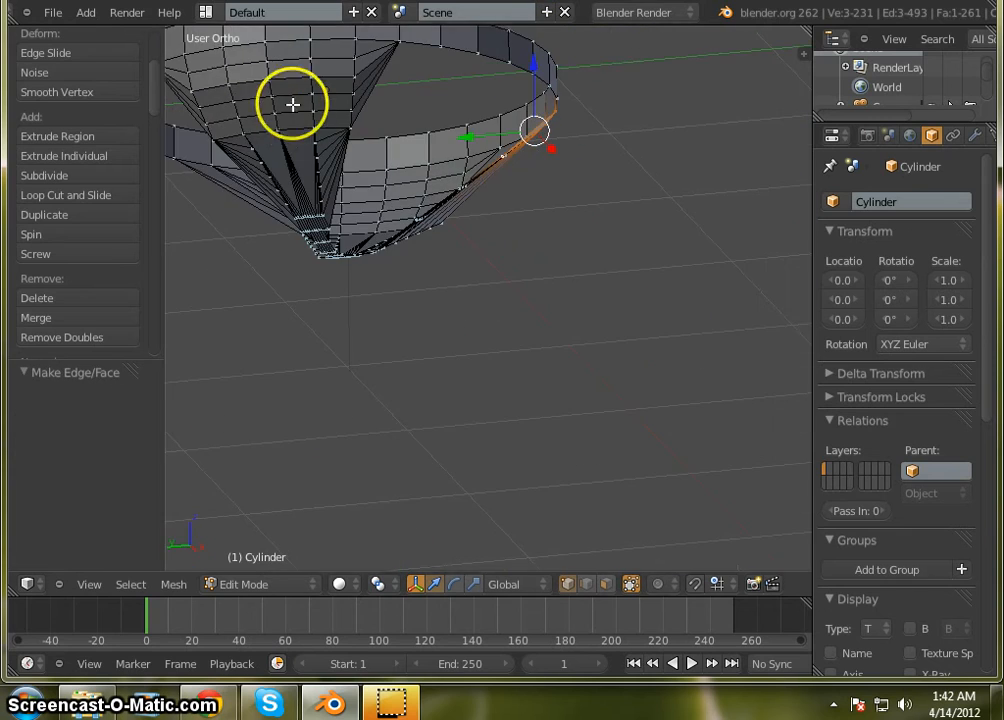
{"action": "middle_click_drag", "start_coordinate": [291, 103], "coordinate": [355, 285]}
{"action": "key", "text": "a"}
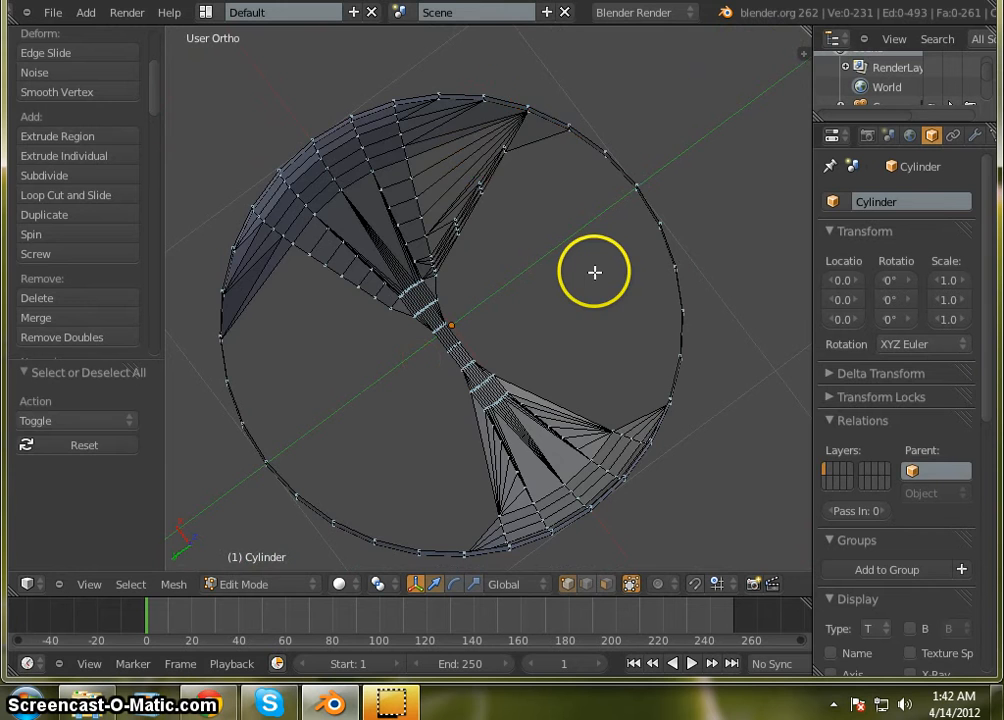
On the unfilled side of the panel, fill two adjacent triangles from the last joined lower ring vertex down the panel's edge
{"action": "middle_click_drag", "start_coordinate": [491, 242], "coordinate": [443, 332]}
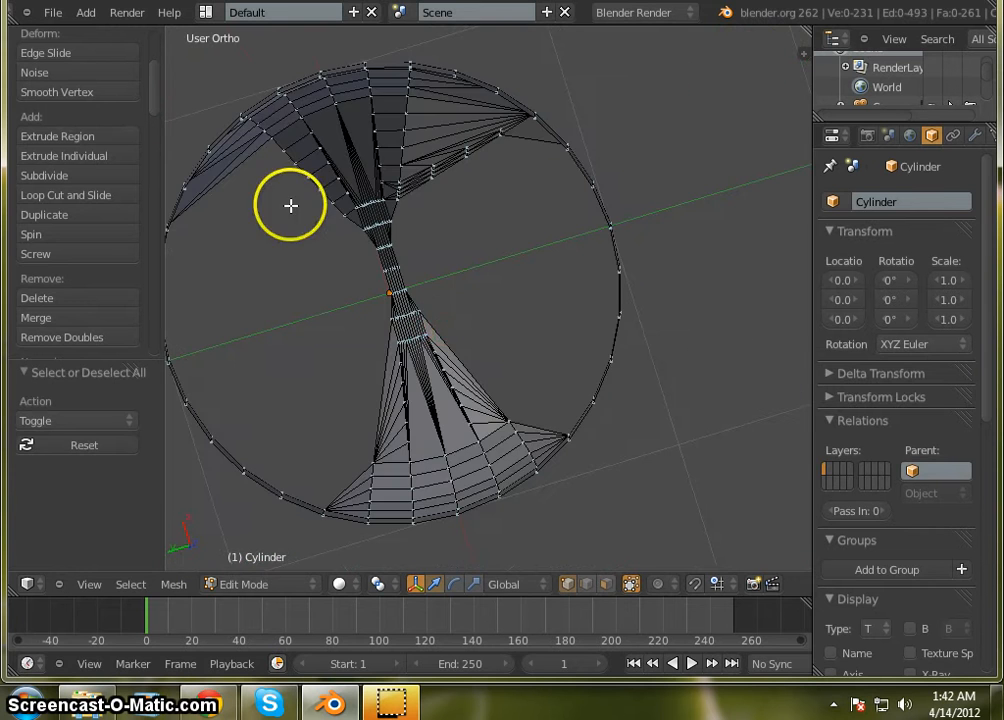
{"action": "middle_click_drag", "start_coordinate": [291, 205], "coordinate": [374, 330]}
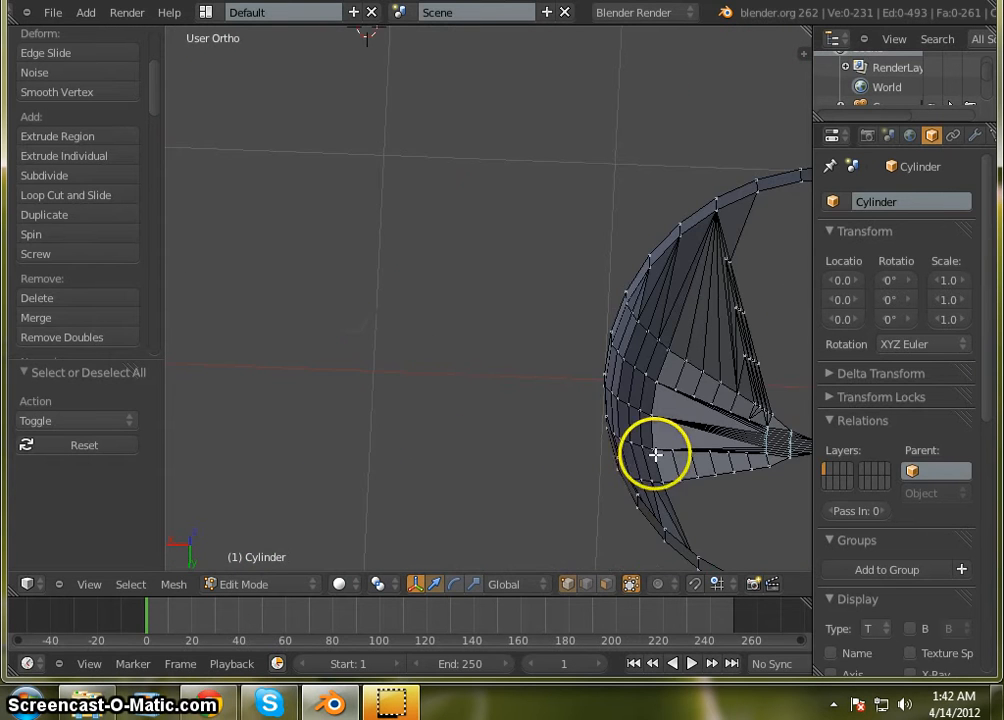
{"action": "middle_click_drag", "start_coordinate": [655, 453], "coordinate": [374, 411]}
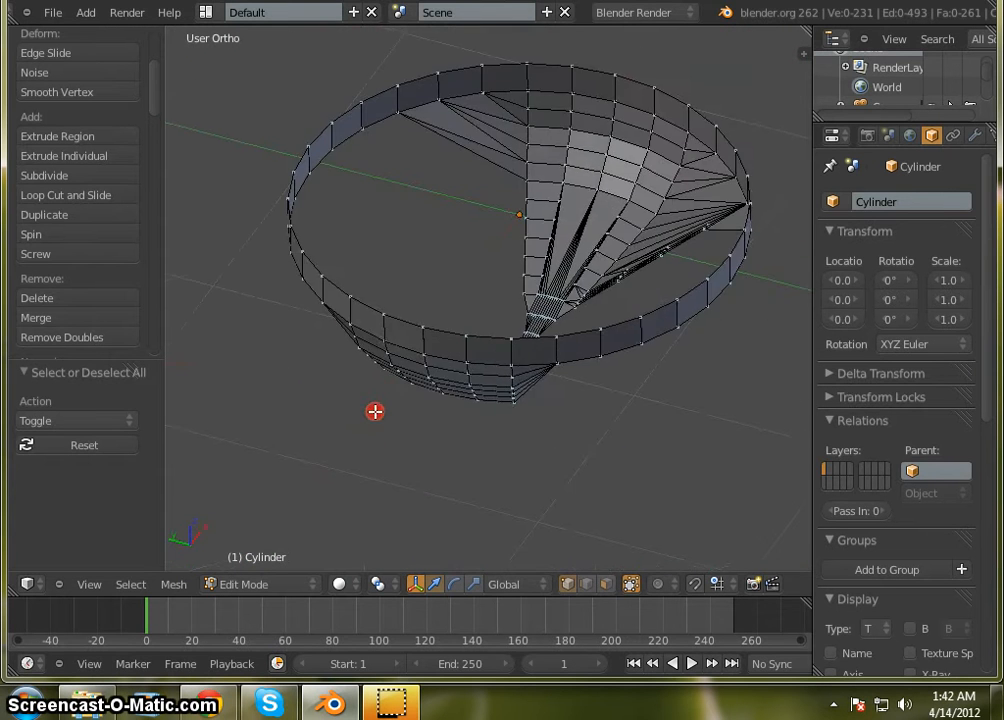
{"action": "scroll", "coordinate": [430, 75], "scroll_direction": "up", "scroll_amount": 4}
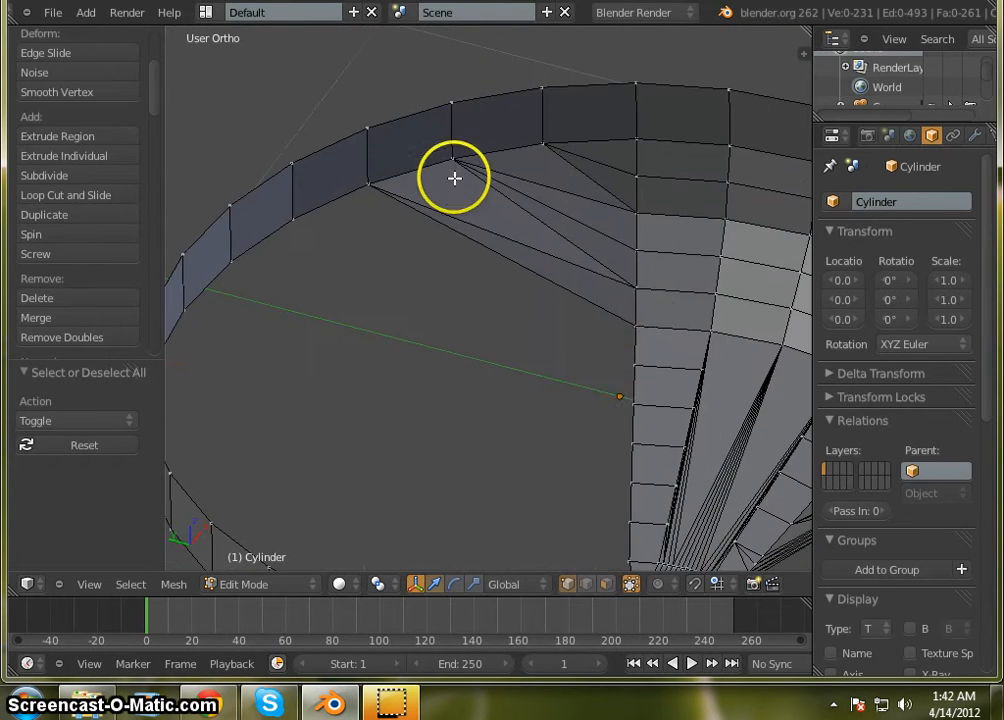
{"action": "right_click", "coordinate": [369, 183]}
{"action": "right_click", "coordinate": [634, 323], "text": "shift"}
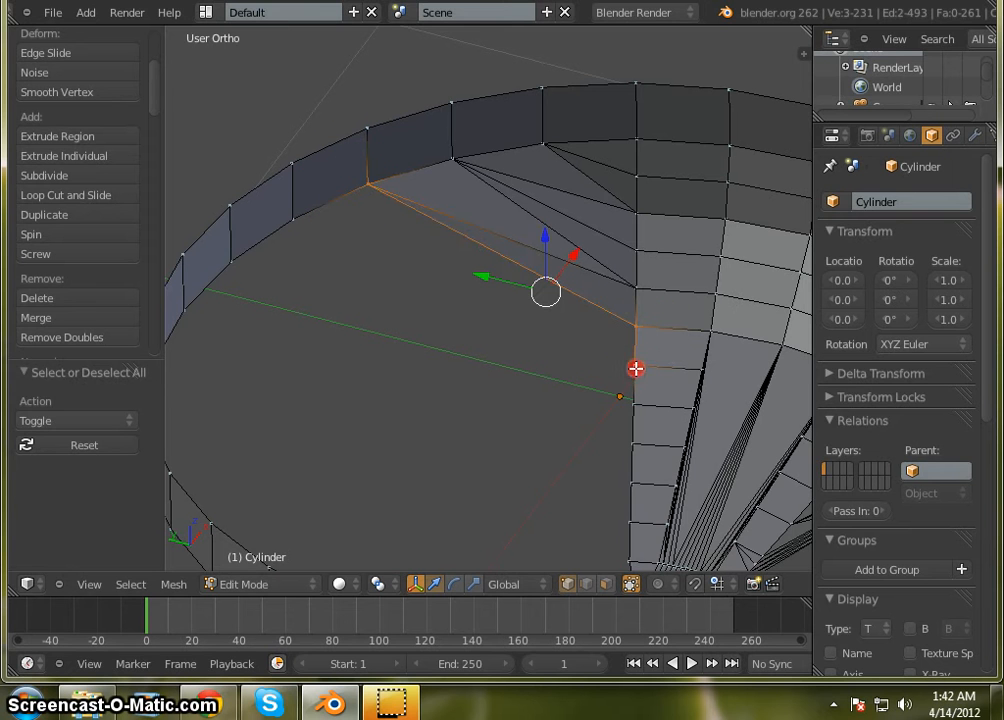
{"action": "key", "text": "f"}
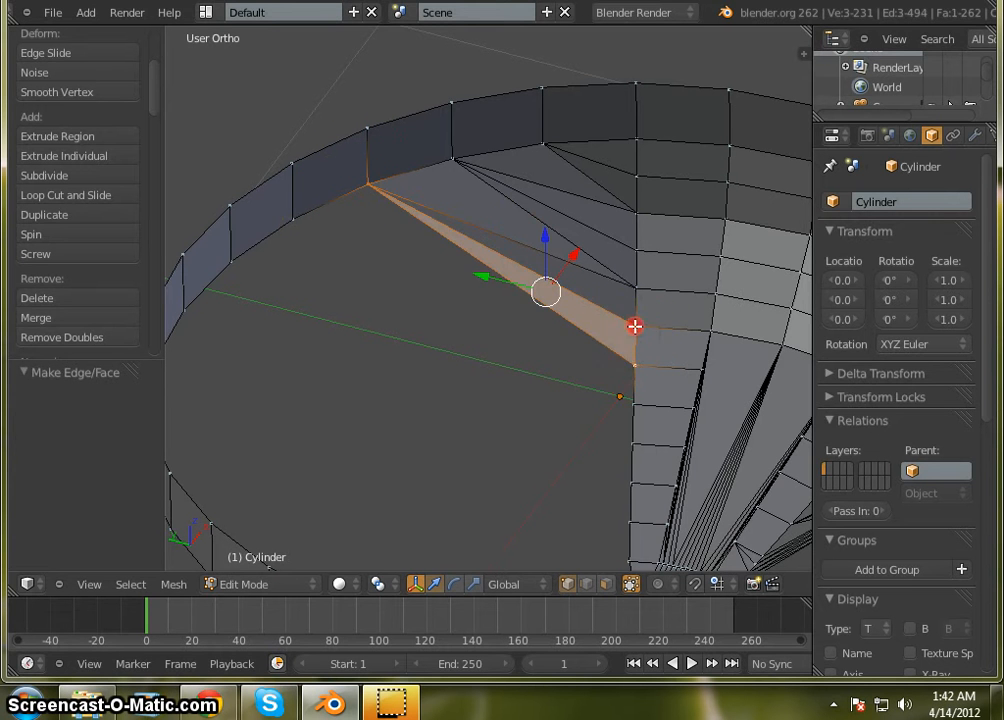
{"action": "right_click", "coordinate": [627, 401], "text": "shift"}
{"action": "key", "text": "f"}
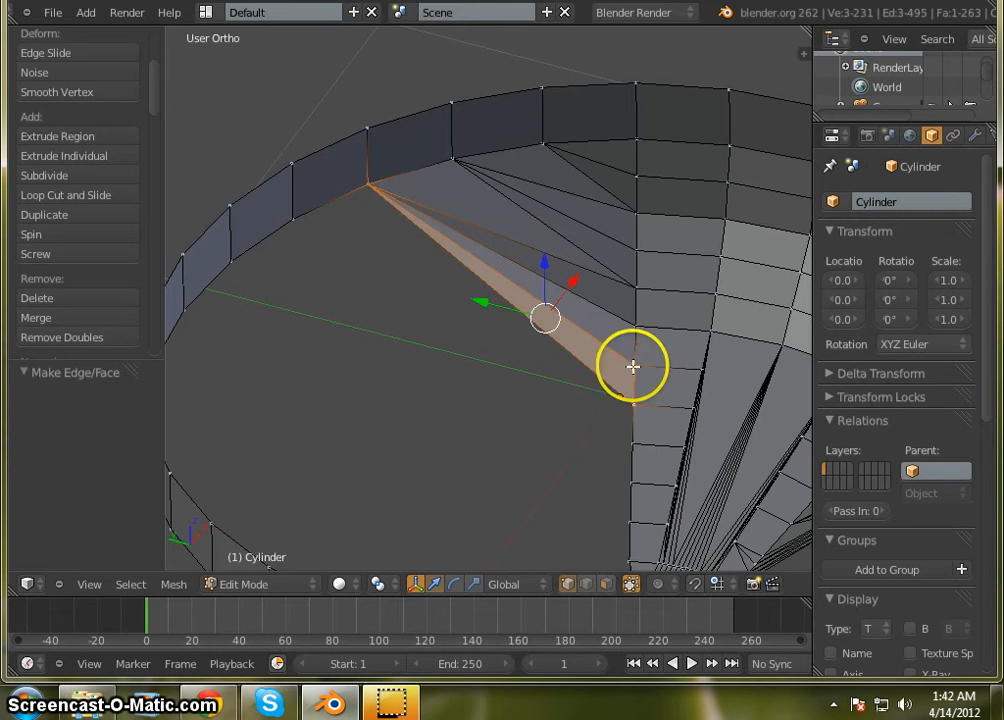
Extend the fan with two more triangles from the same ring vertex to the next two vertices down the panel's edge
{"action": "right_click", "coordinate": [634, 363], "text": "shift"}
{"action": "right_click", "coordinate": [628, 438], "text": "shift"}
{"action": "key", "text": "f"}
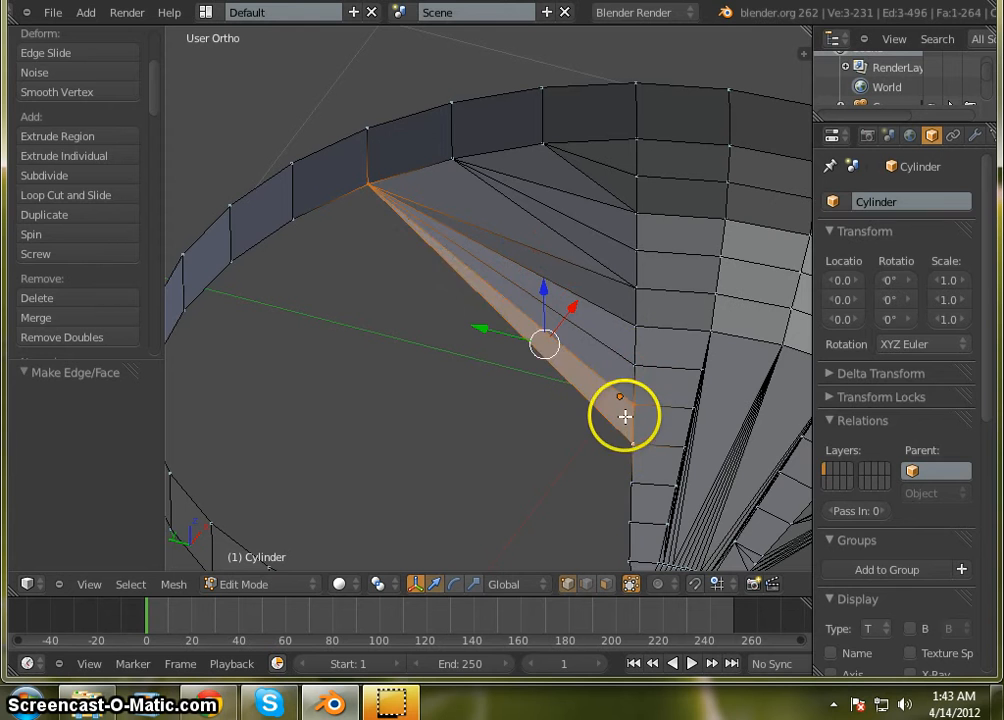
{"action": "right_click", "coordinate": [631, 404], "text": "shift"}
{"action": "right_click", "coordinate": [626, 479], "text": "shift"}
{"action": "key", "text": "f"}
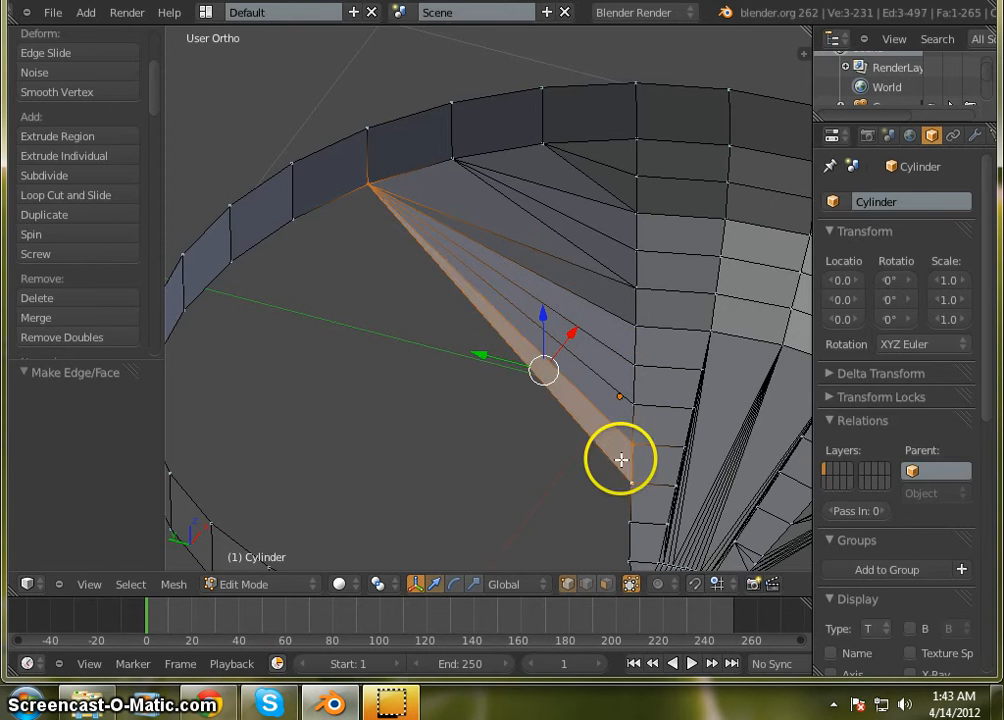
Complete the fan with its two lowest triangles, reaching the panel edge vertex just above the narrow strip
{"action": "right_click", "coordinate": [634, 445], "text": "shift"}
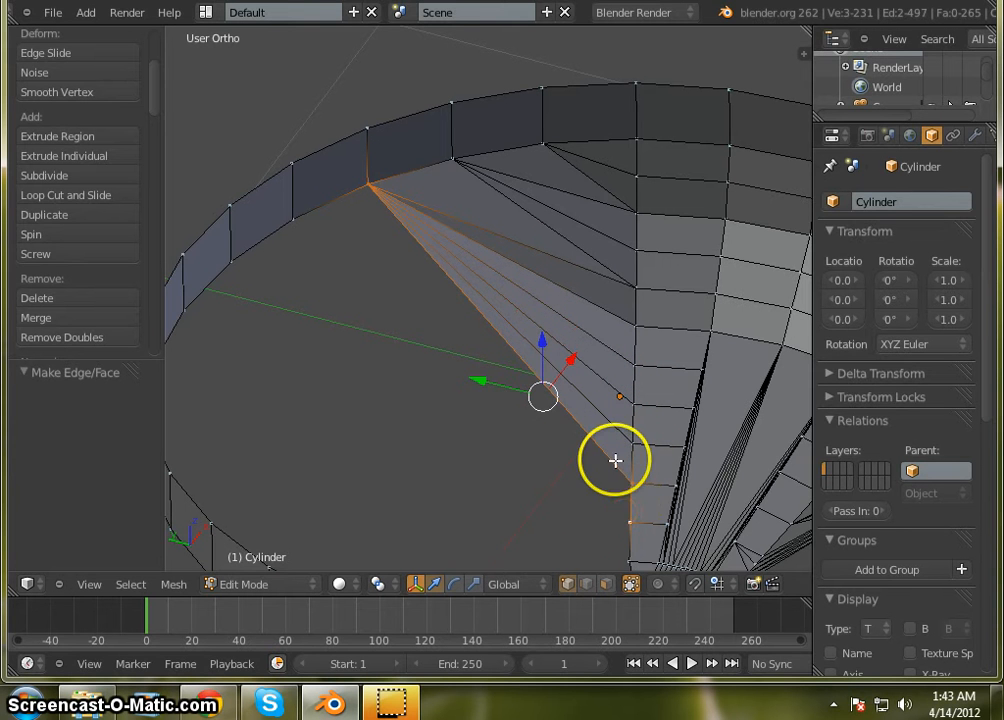
{"action": "key", "text": "f"}
{"action": "right_click", "coordinate": [634, 487], "text": "shift"}
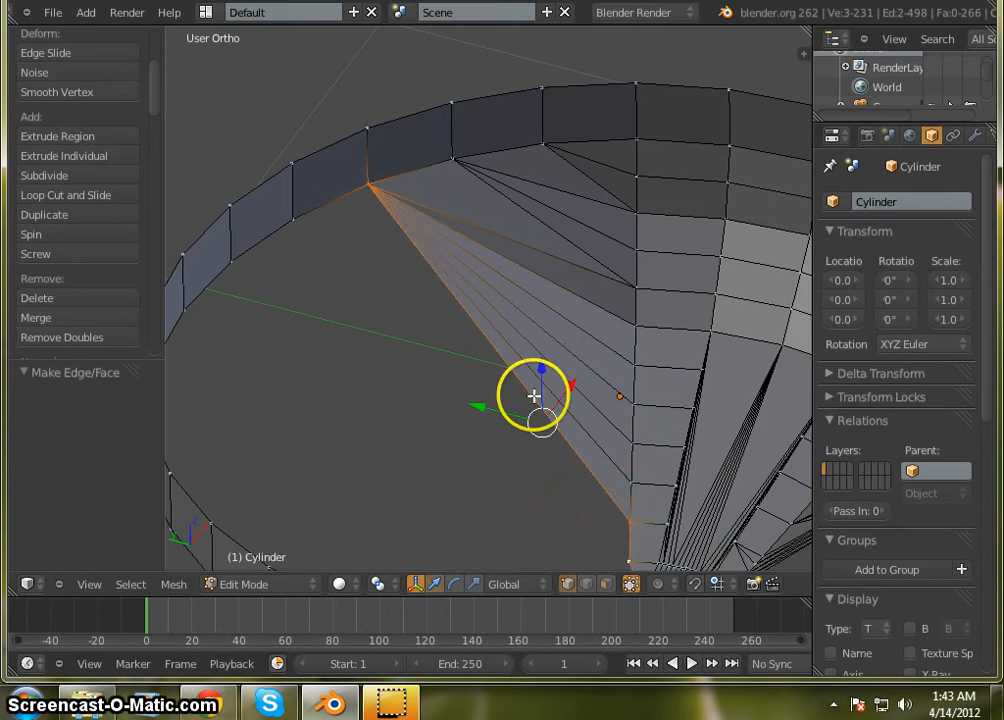
{"action": "scroll", "coordinate": [540, 412], "scroll_direction": "down", "scroll_amount": 4}
{"action": "key", "text": "f"}
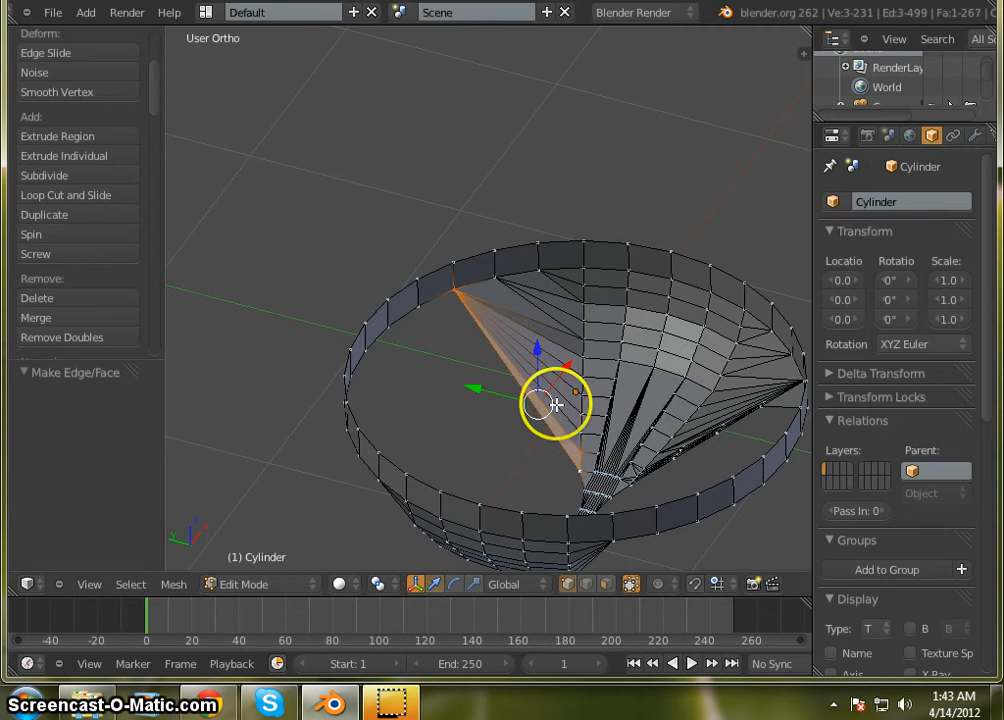
Subdivide the new fan's outermost triangle with 3 cuts
{"action": "scroll", "coordinate": [551, 384], "scroll_direction": "up", "scroll_amount": 2}
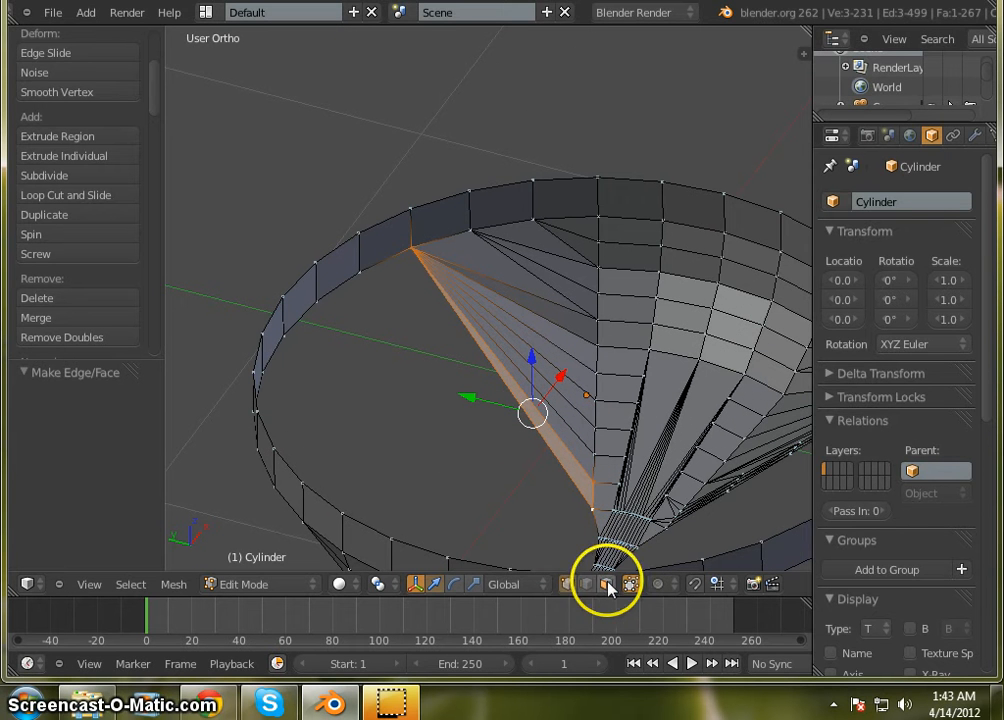
{"action": "key", "text": "w"}
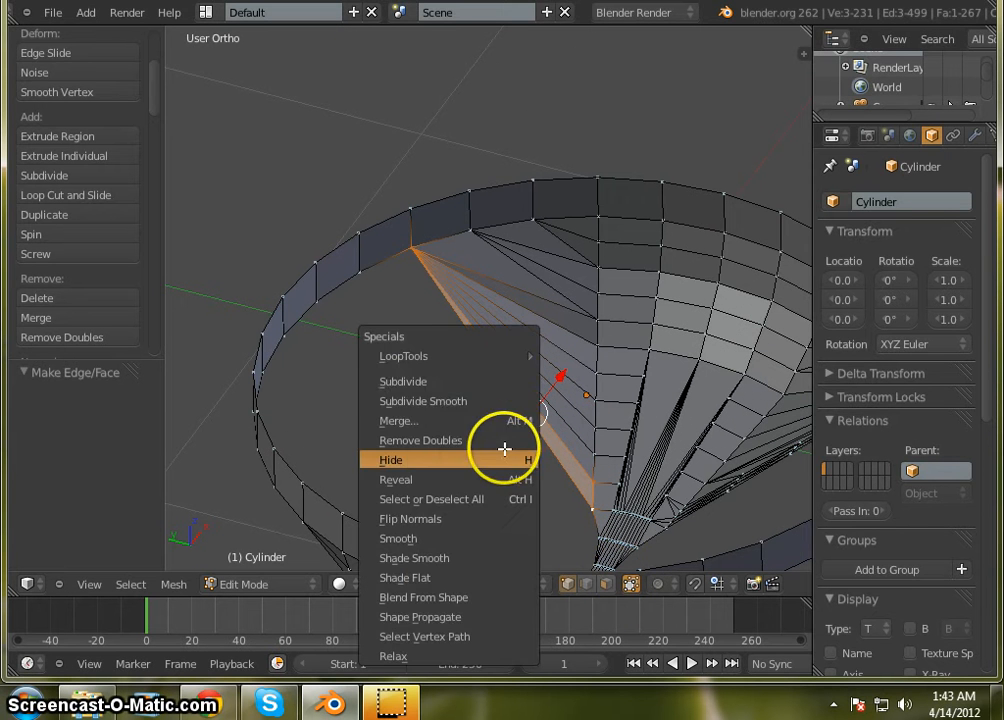
{"action": "left_click", "coordinate": [468, 380]}
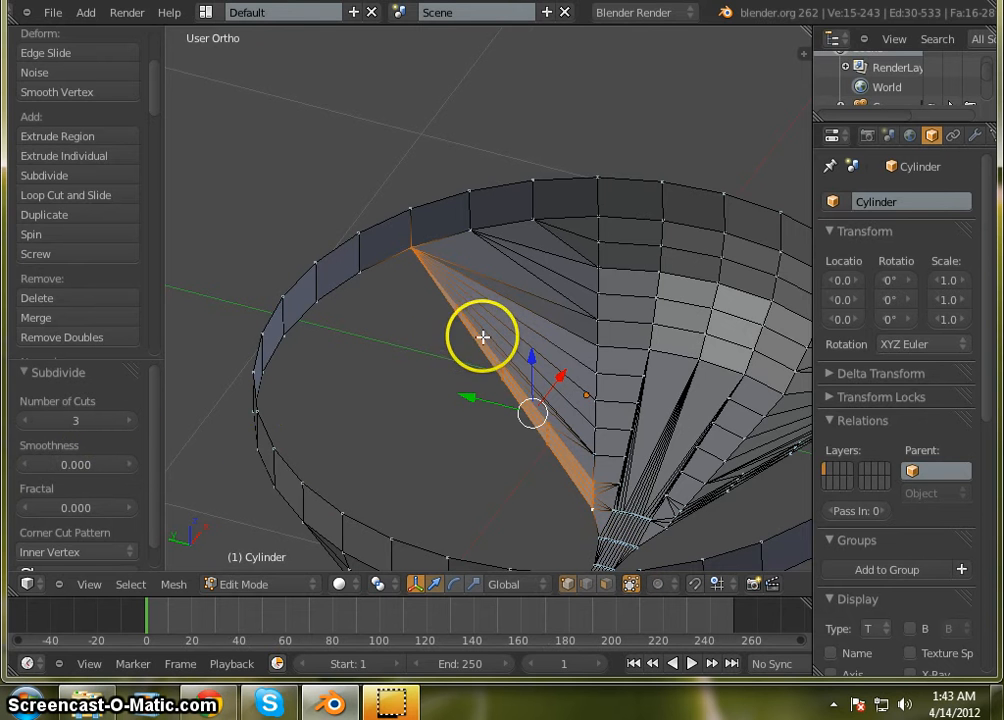
Fill a triangle between the new fan's apex, the adjacent lower ring vertex and the first subdivision vertex on its outer edge
{"action": "middle_click_drag", "start_coordinate": [468, 361], "coordinate": [421, 351]}
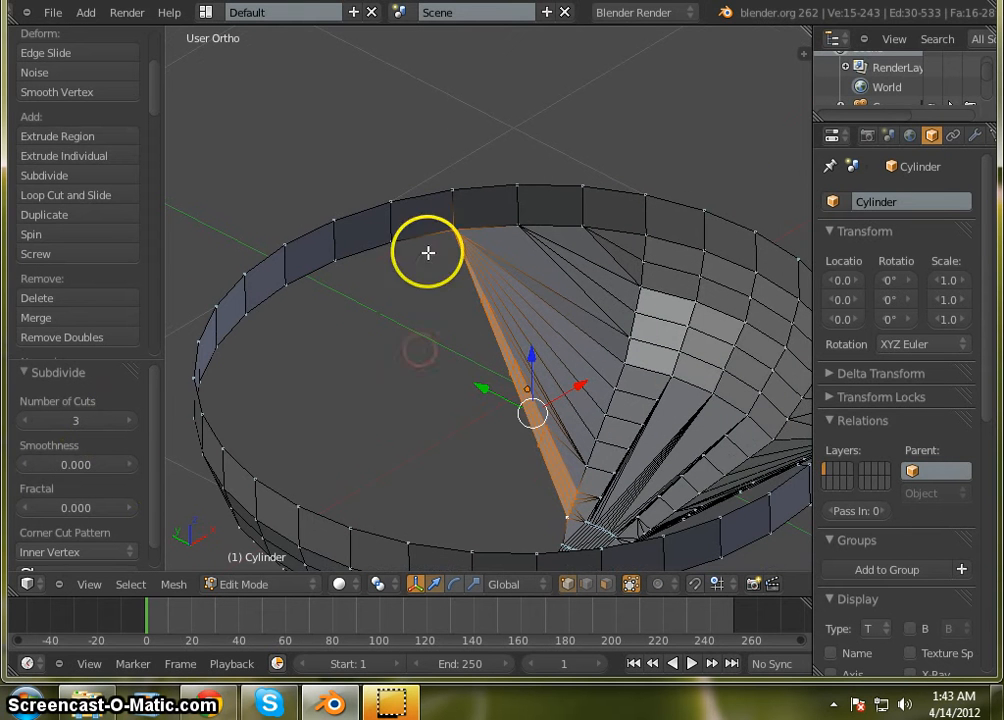
{"action": "right_click", "coordinate": [391, 241]}
{"action": "right_click", "coordinate": [455, 231], "text": "shift"}
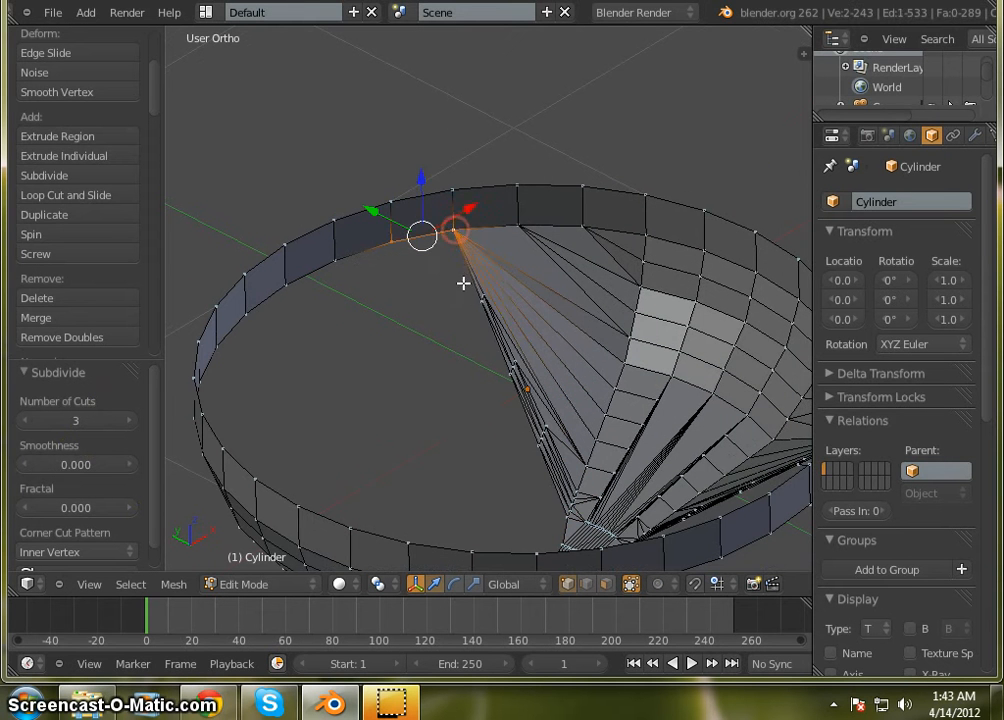
{"action": "right_click", "coordinate": [478, 301], "text": "shift"}
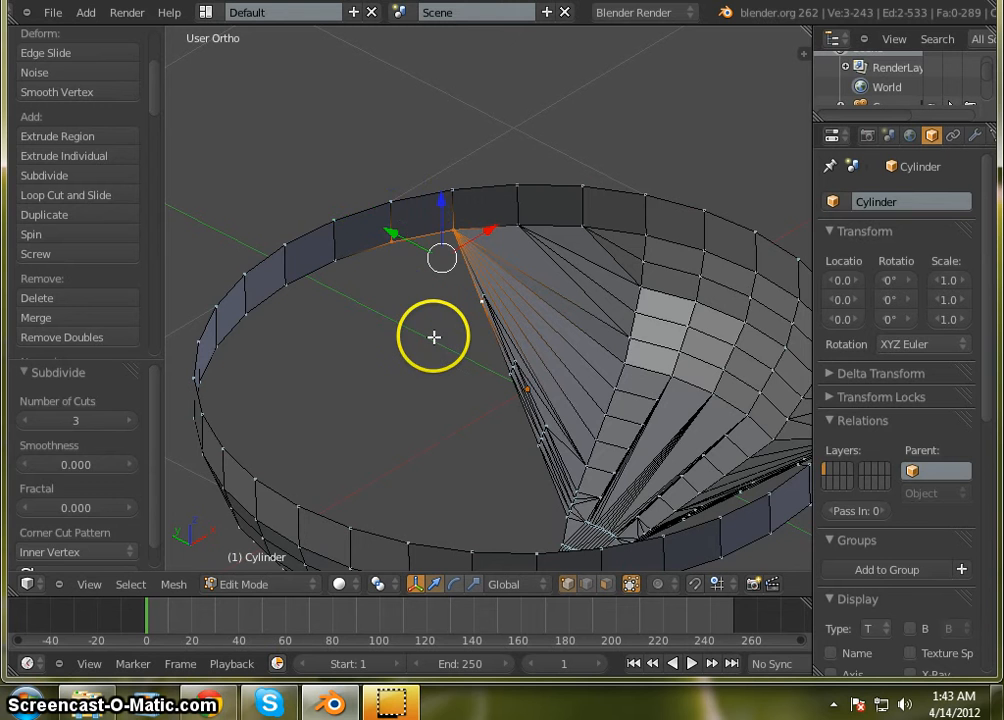
{"action": "key", "text": "f"}
Deselect all vertices and examine the whole ring, then the subdivided fan edge and its junction with the narrow strip
{"action": "scroll", "coordinate": [417, 261], "scroll_direction": "down", "scroll_amount": 5}
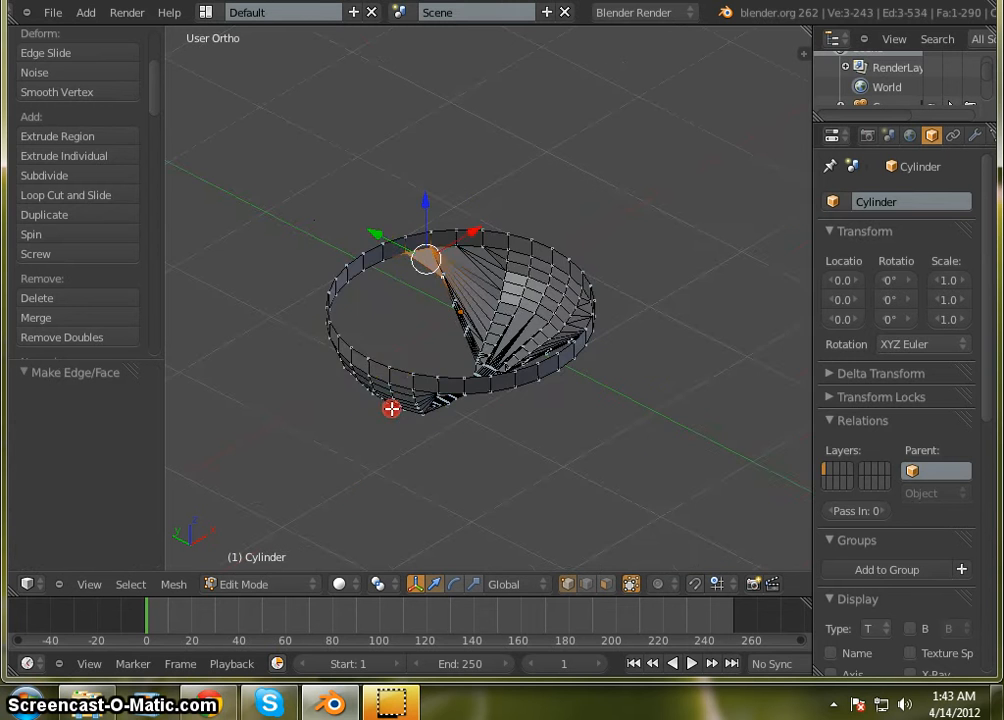
{"action": "middle_click_drag", "start_coordinate": [392, 408], "coordinate": [520, 280]}
{"action": "middle_click_drag", "start_coordinate": [505, 362], "coordinate": [498, 379]}
{"action": "key", "text": "a"}
{"action": "scroll", "coordinate": [498, 206], "scroll_direction": "down", "scroll_amount": 6}
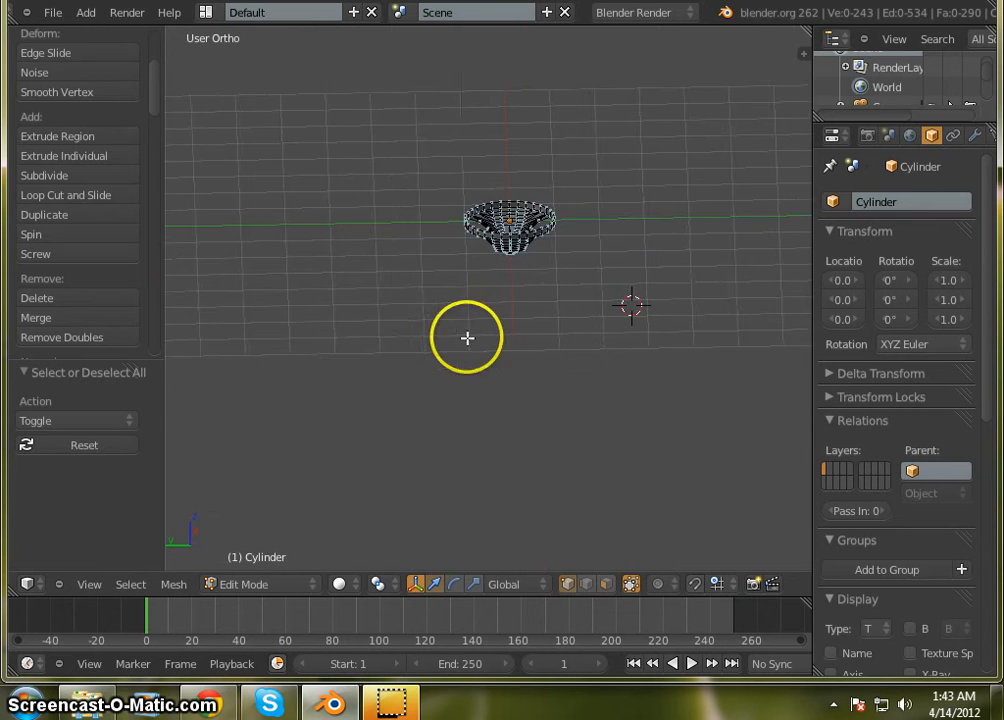
{"action": "middle_click_drag", "start_coordinate": [466, 338], "coordinate": [610, 314]}
{"action": "scroll", "coordinate": [556, 210], "scroll_direction": "up", "scroll_amount": 5}
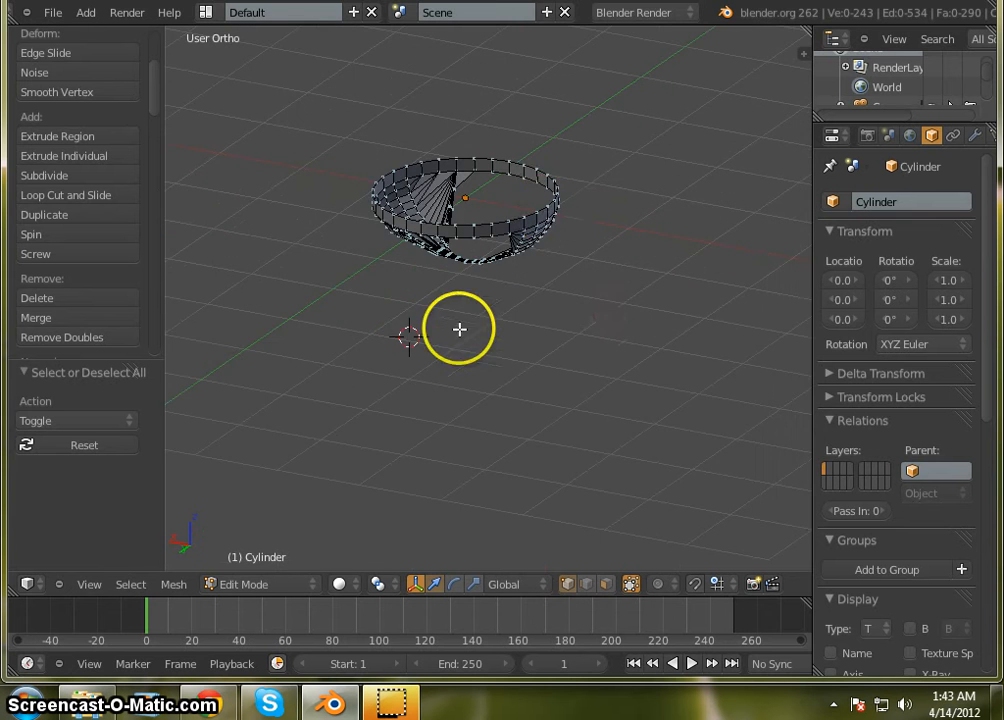
{"action": "middle_click_drag", "start_coordinate": [459, 330], "coordinate": [538, 215]}
{"action": "scroll", "coordinate": [486, 242], "scroll_direction": "up", "scroll_amount": 8}
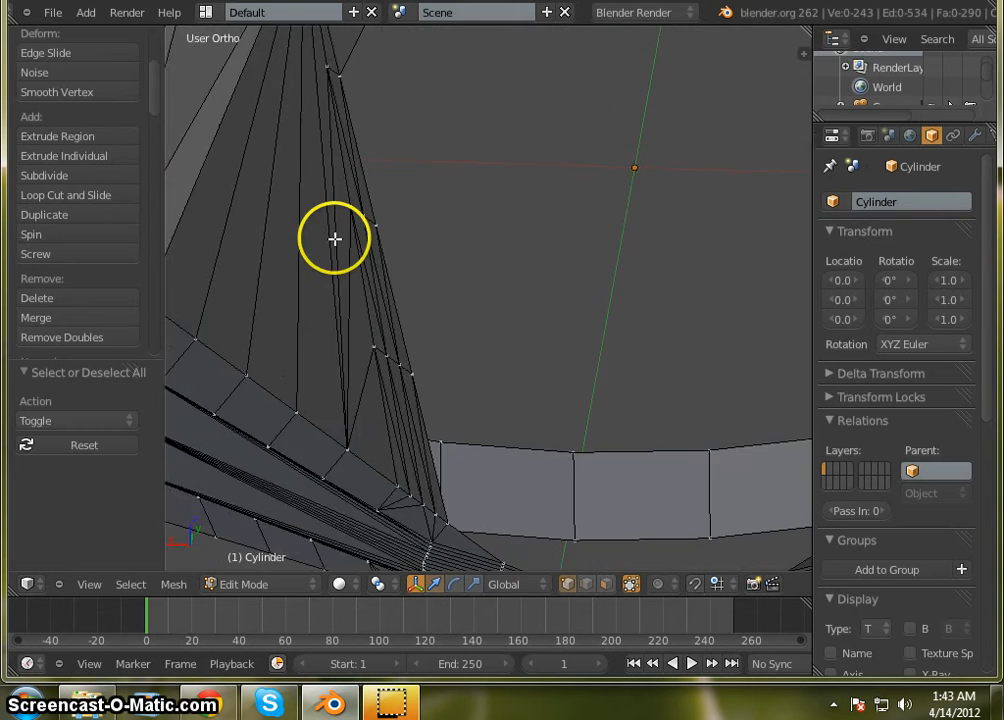
{"action": "scroll", "coordinate": [459, 274], "scroll_direction": "down", "scroll_amount": 2}
{"action": "scroll", "coordinate": [396, 264], "scroll_direction": "up", "scroll_amount": 2}
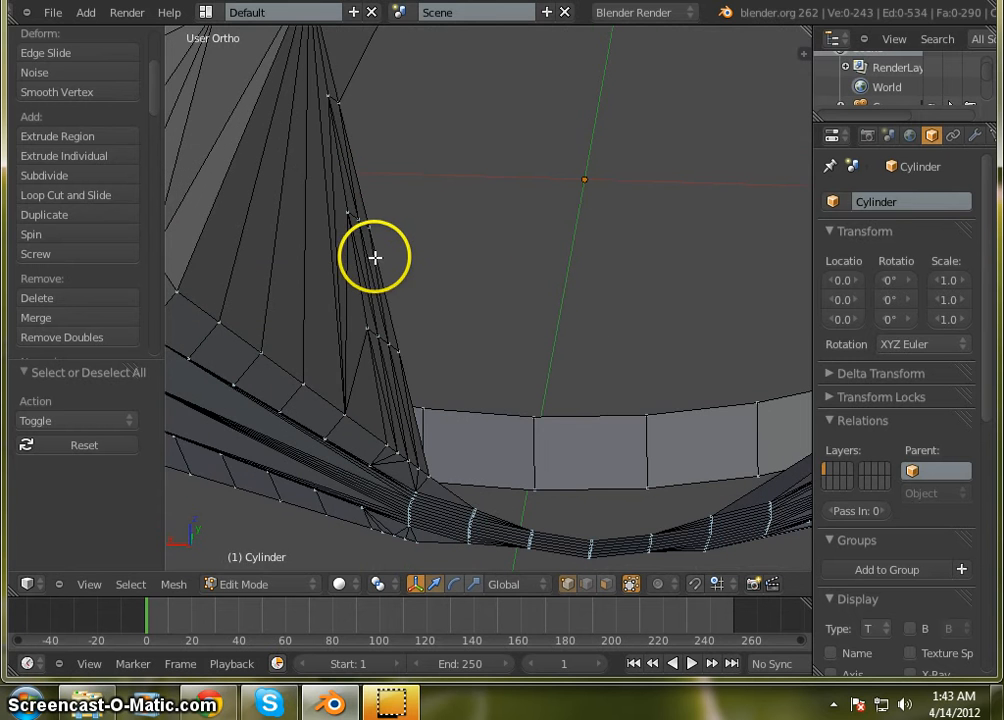
{"action": "scroll", "coordinate": [415, 253], "scroll_direction": "down", "scroll_amount": 2}
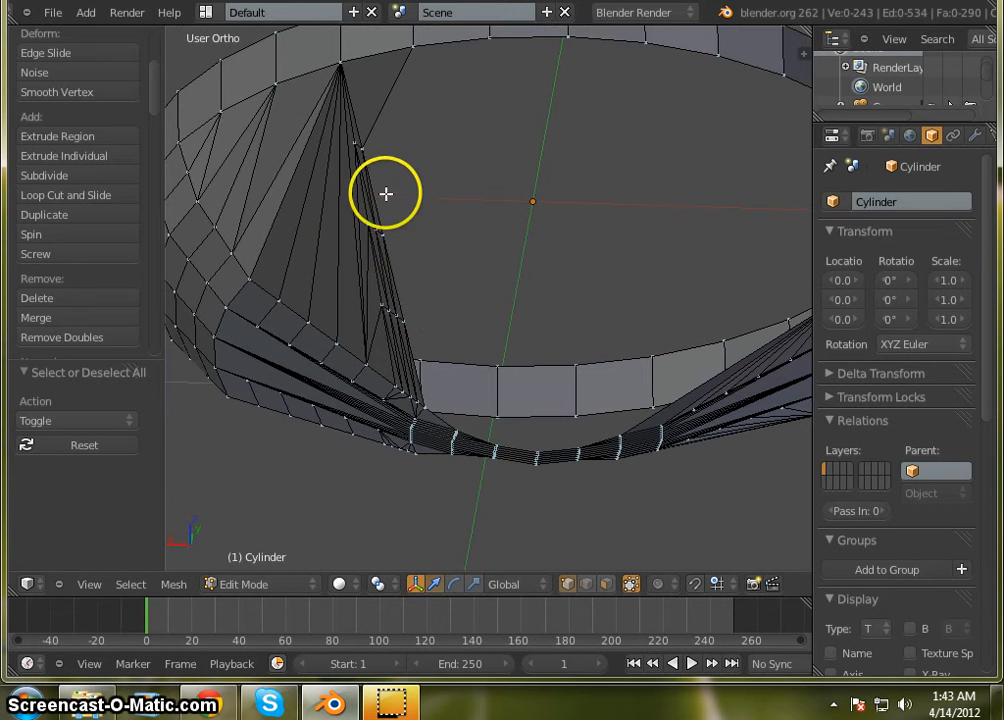
In face selection mode, lasso the thin subdivided faces along the fan's outer edge and delete them
{"action": "left_click", "coordinate": [605, 584]}
{"action": "middle_click_drag", "start_coordinate": [370, 141], "coordinate": [548, 150]}
{"action": "middle_click_drag", "start_coordinate": [655, 34], "coordinate": [365, 304]}
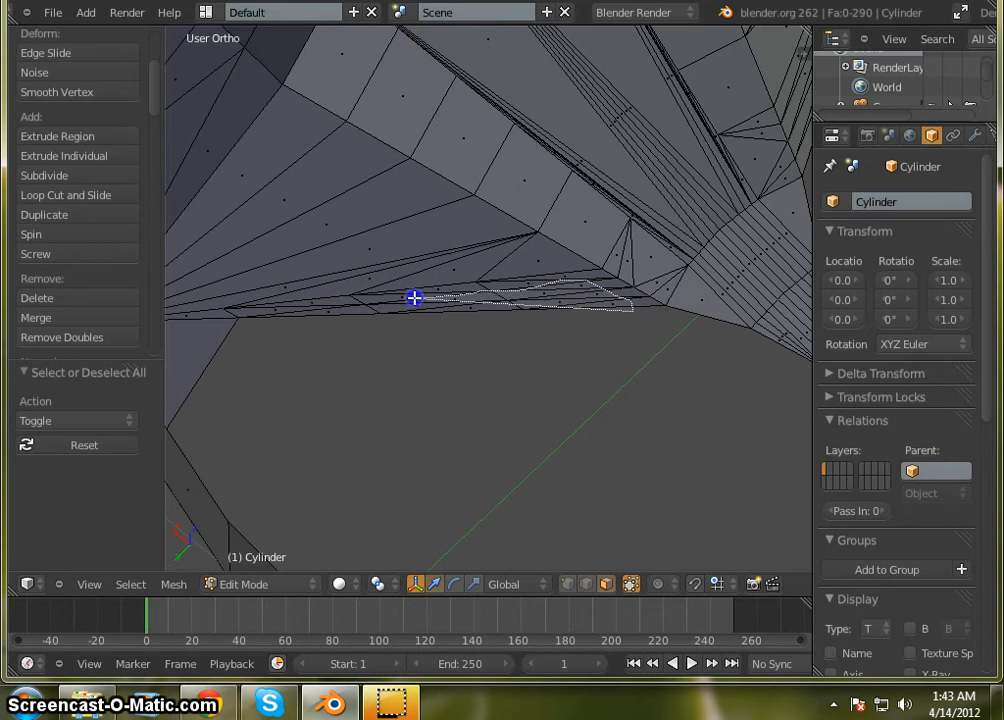
{"action": "left_click_drag", "start_coordinate": [414, 298], "coordinate": [345, 311], "text": "ctrl"}
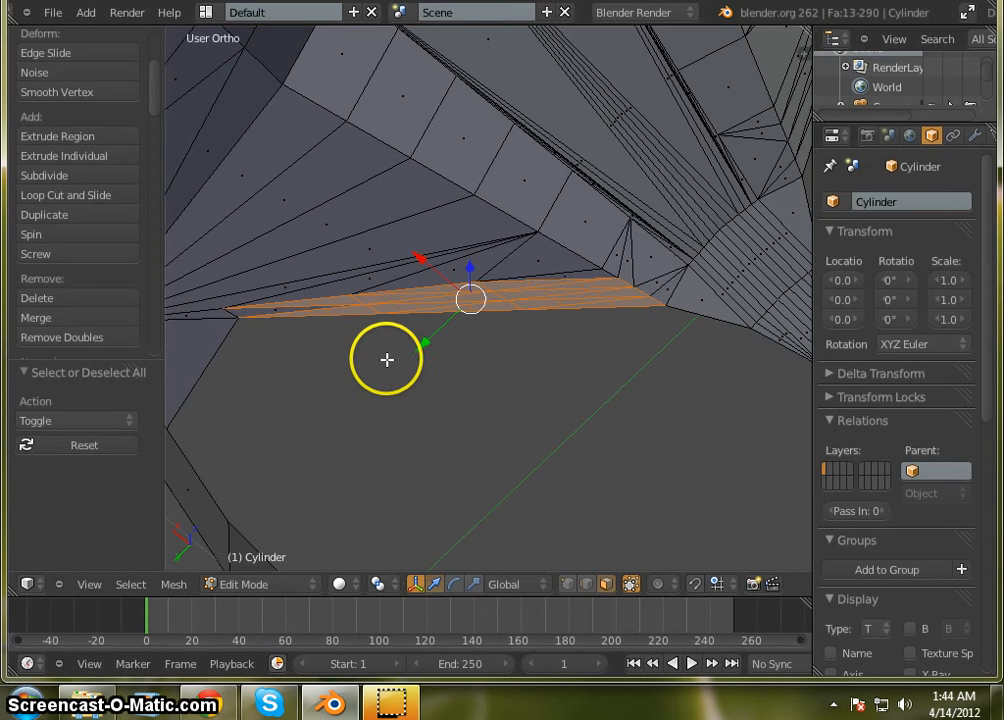
{"action": "middle_click_drag", "start_coordinate": [387, 359], "coordinate": [425, 380]}
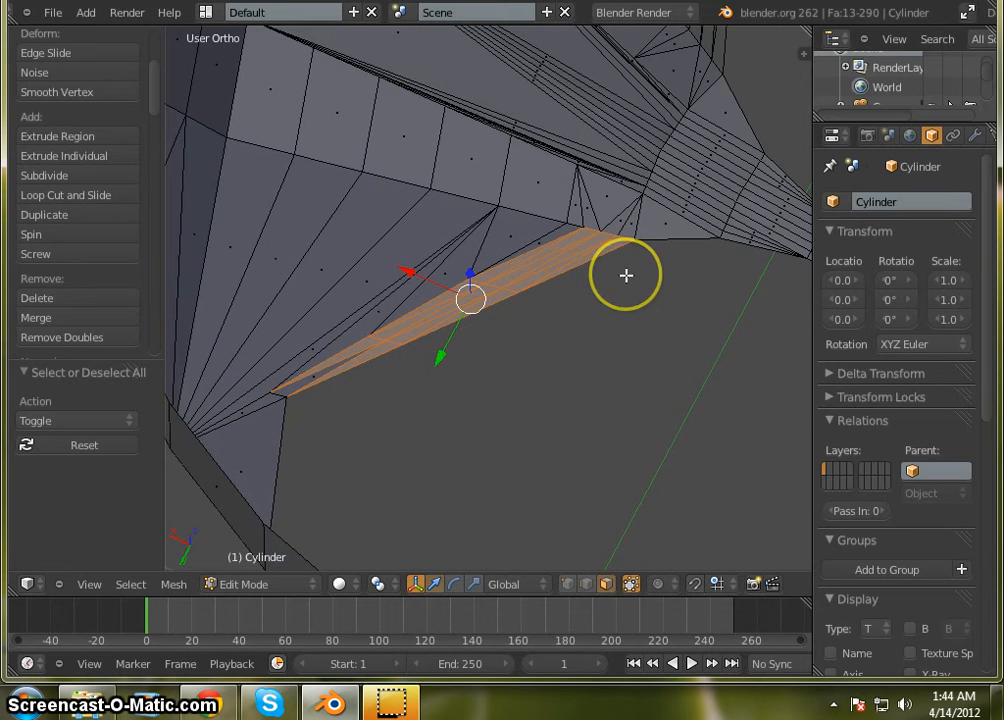
{"action": "key", "text": "x"}
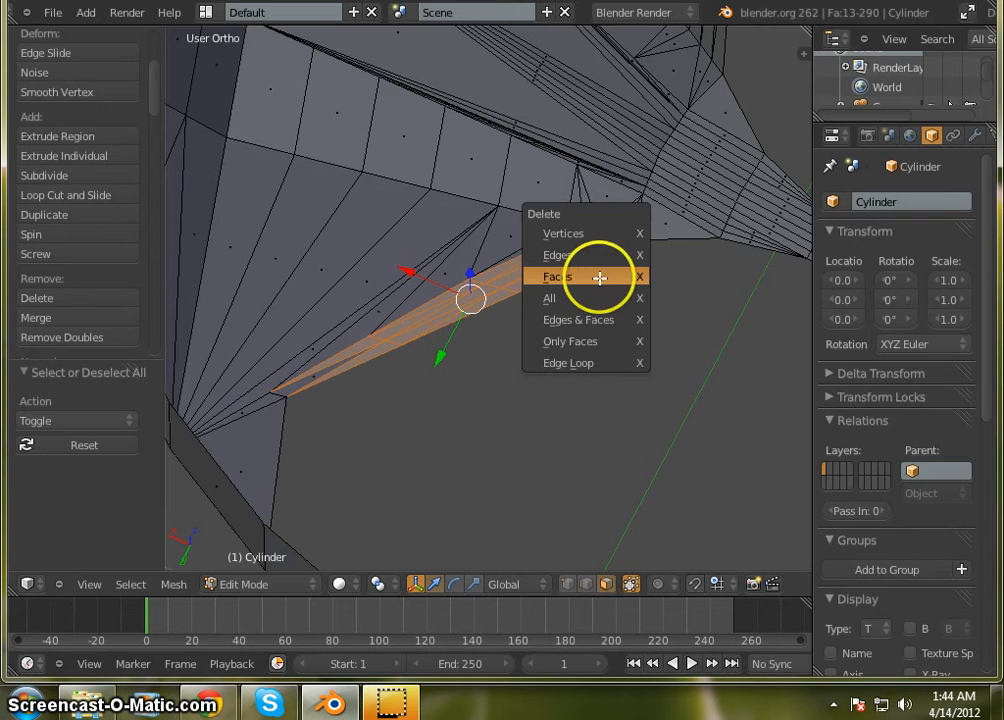
{"action": "left_click", "coordinate": [586, 278]}
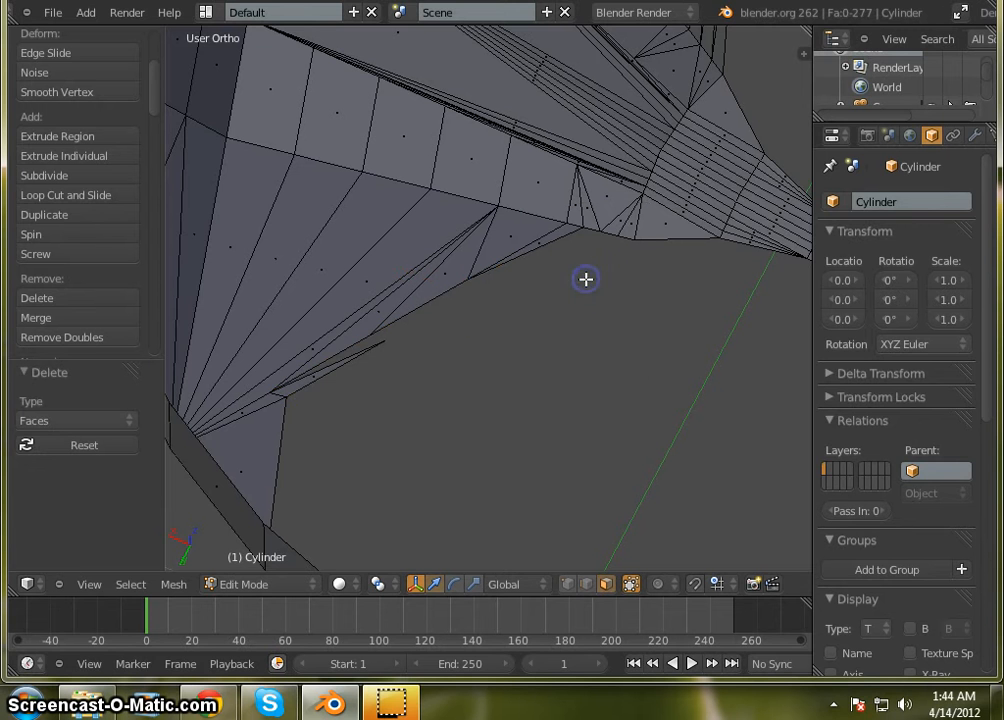
Delete the leftover sliver on the fan's outer edge and the messy subdivided triangles where the fan meets the narrow strip
{"action": "right_click", "coordinate": [319, 376]}
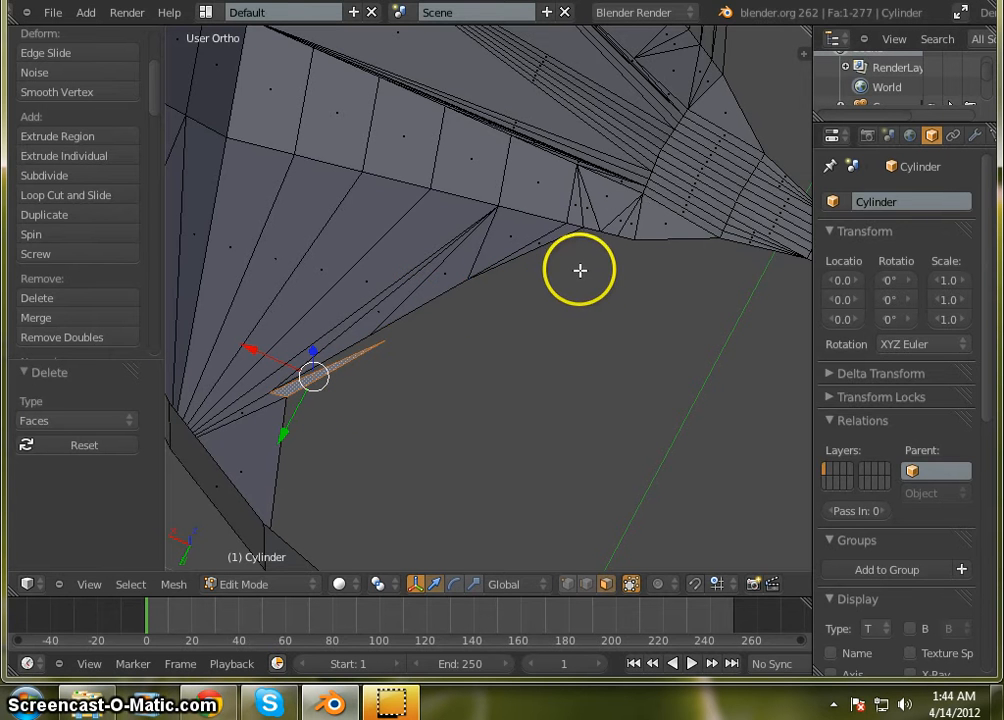
{"action": "right_click", "coordinate": [606, 220], "text": "shift"}
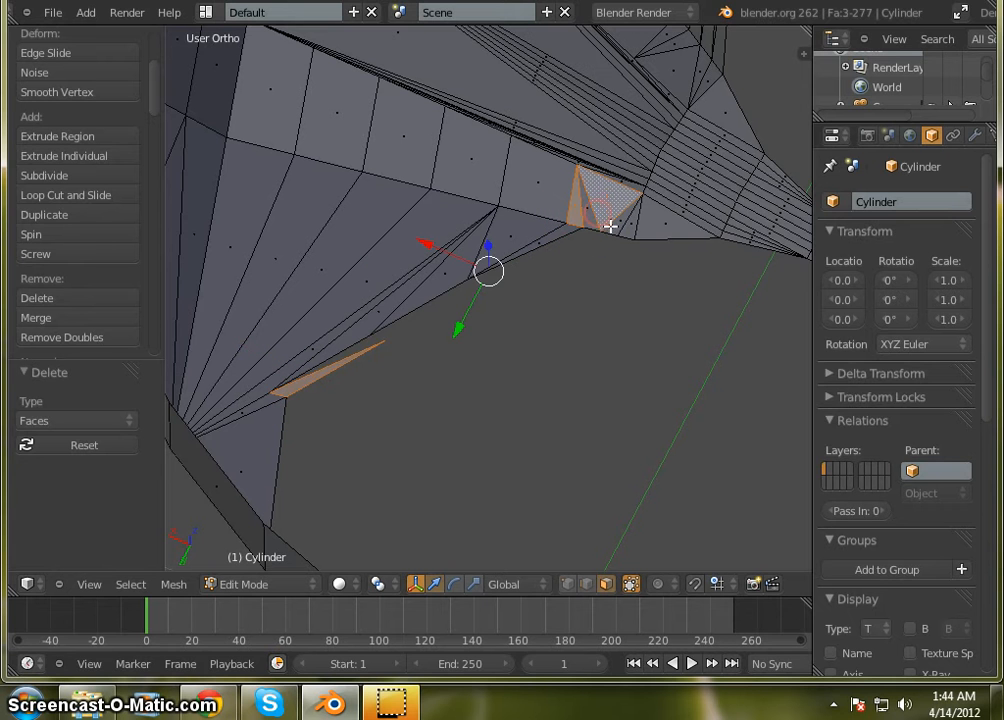
{"action": "right_click", "coordinate": [615, 229], "text": "shift"}
{"action": "right_click", "coordinate": [623, 230], "text": "shift"}
{"action": "right_click", "coordinate": [606, 246], "text": "shift"}
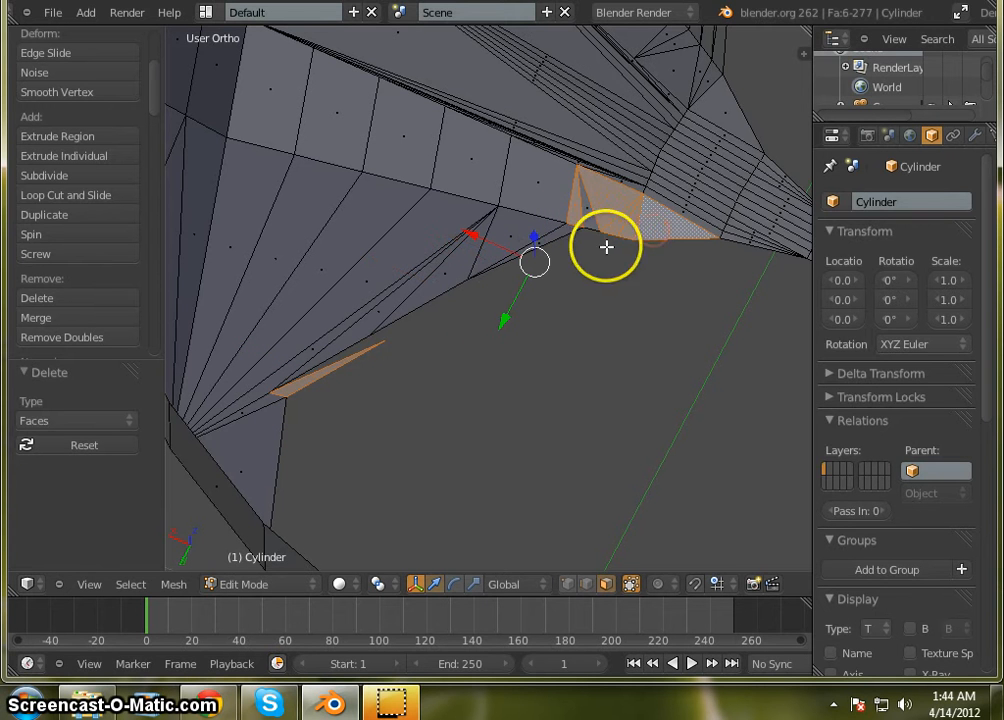
{"action": "left_click", "coordinate": [566, 232]}
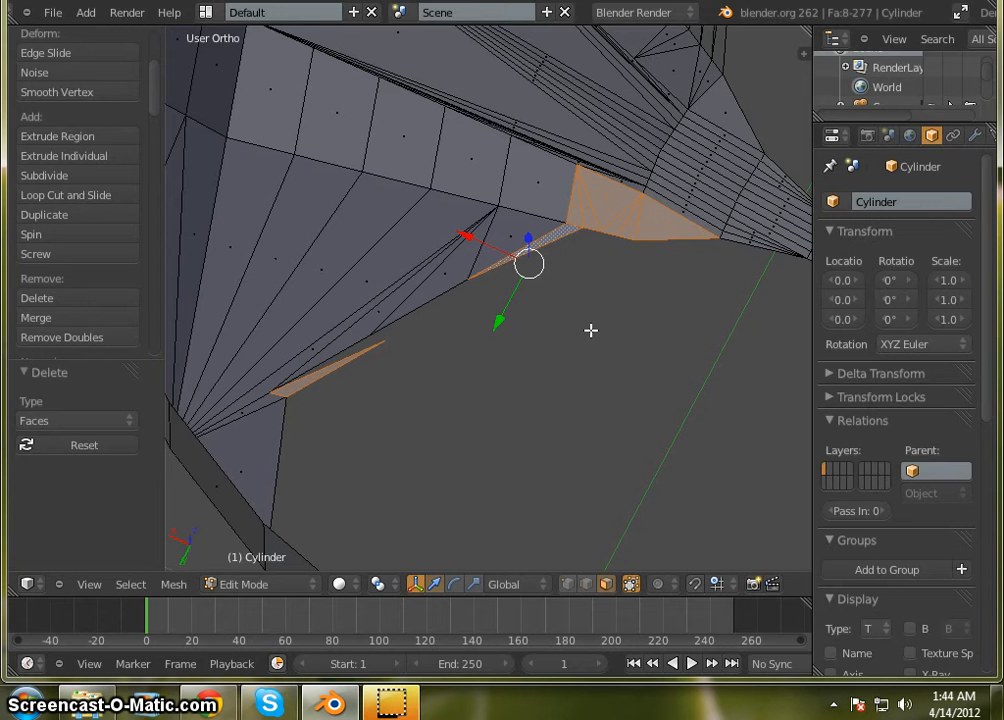
{"action": "key", "text": "f"}
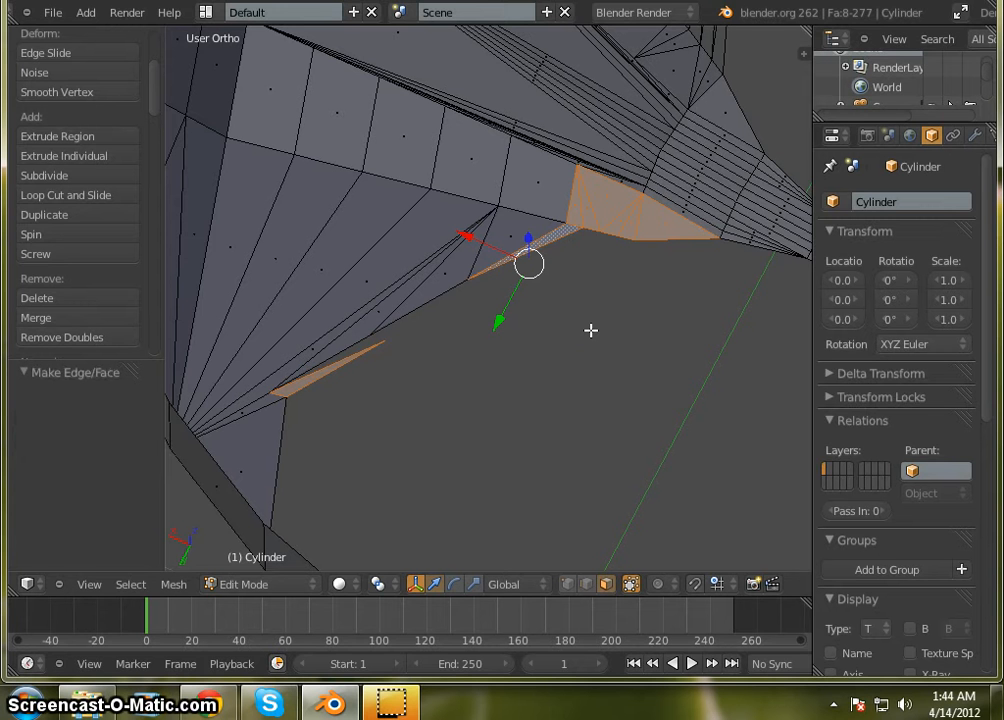
{"action": "key", "text": "x"}
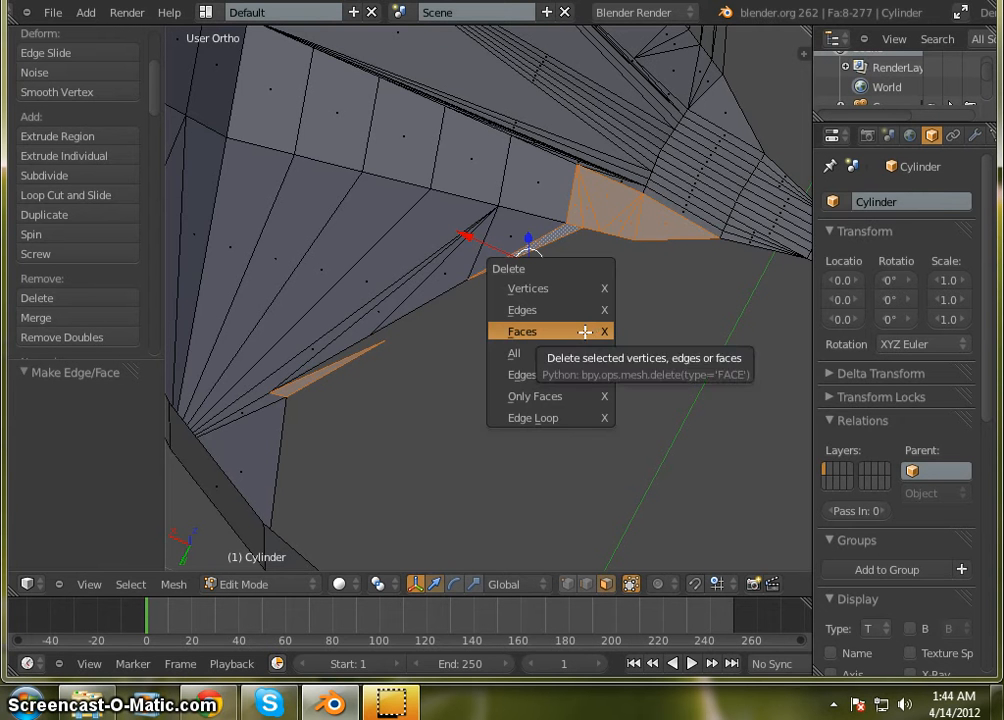
{"action": "left_click", "coordinate": [585, 332]}
In vertex selection mode, fill a triangle across the notch near the fan's apex using the three adjacent outer-edge vertices
{"action": "mouse_move", "coordinate": [509, 379]}
{"action": "middle_mouse_down"}
{"action": "mouse_move", "coordinate": [498, 332]}
{"action": "mouse_move", "coordinate": [483, 381]}
{"action": "mouse_move", "coordinate": [497, 367]}
{"action": "mouse_move", "coordinate": [499, 380]}
{"action": "middle_mouse_up"}
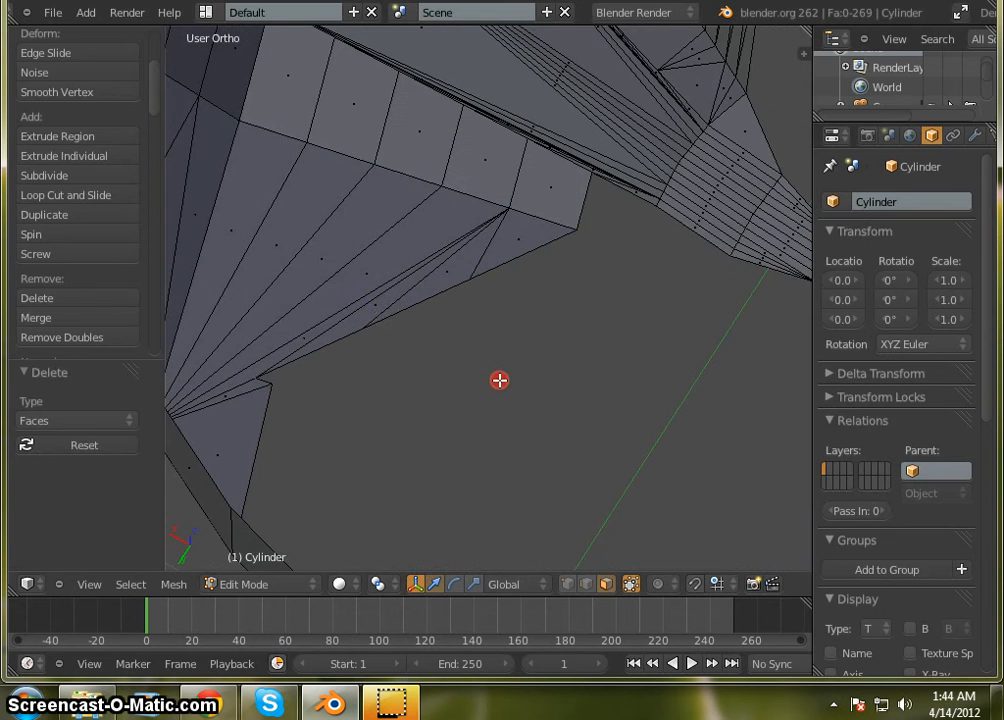
{"action": "left_click", "coordinate": [567, 584]}
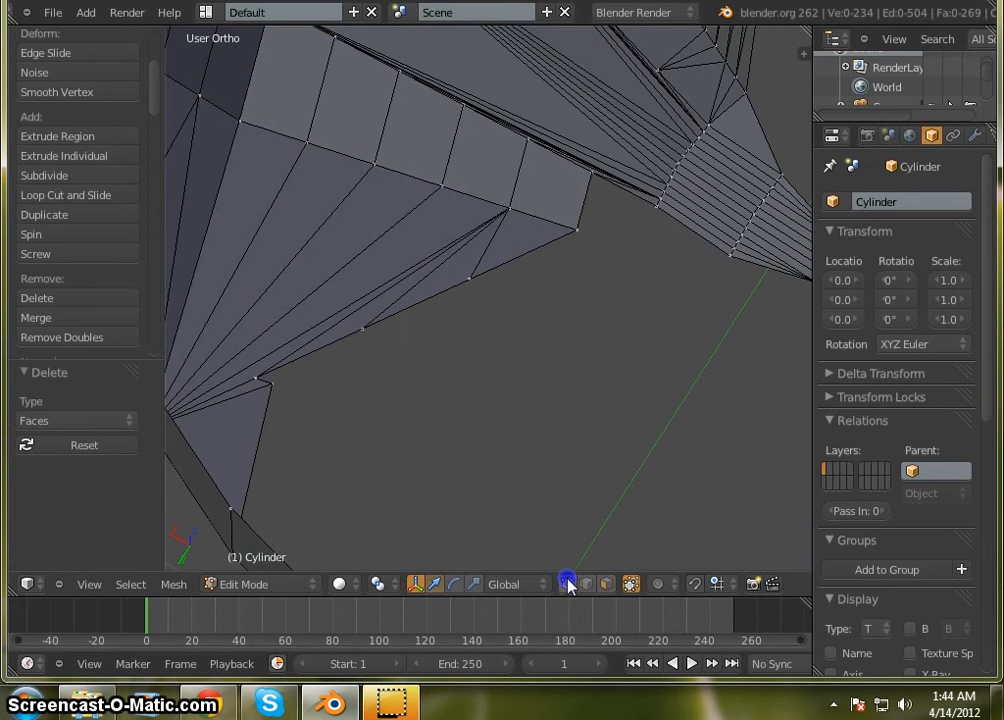
{"action": "right_click", "coordinate": [362, 329]}
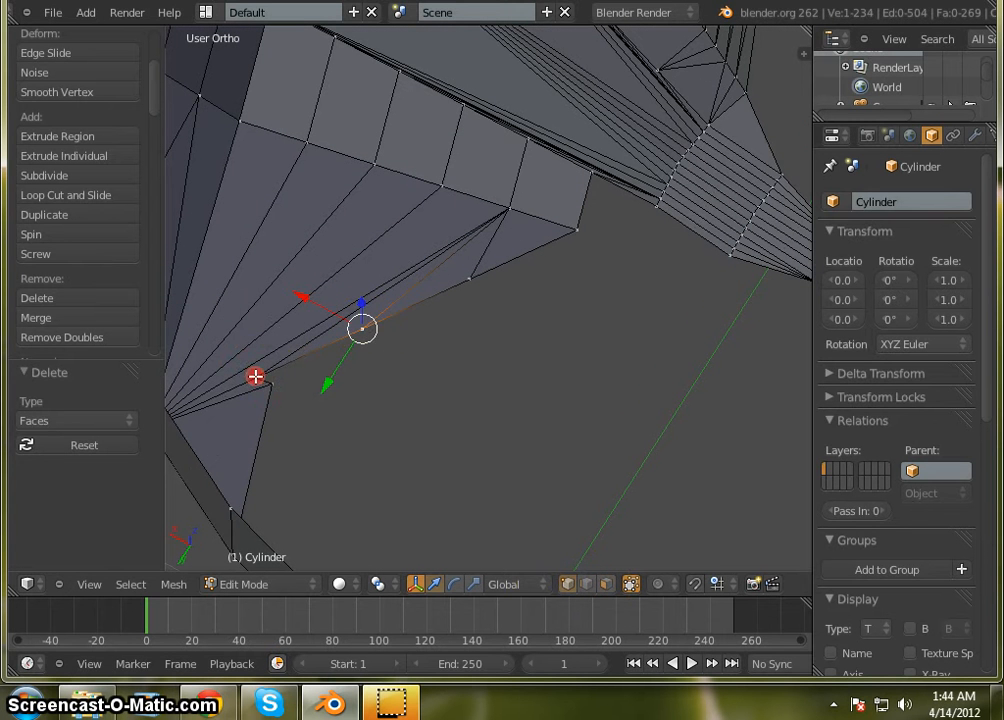
{"action": "key", "text": "f"}
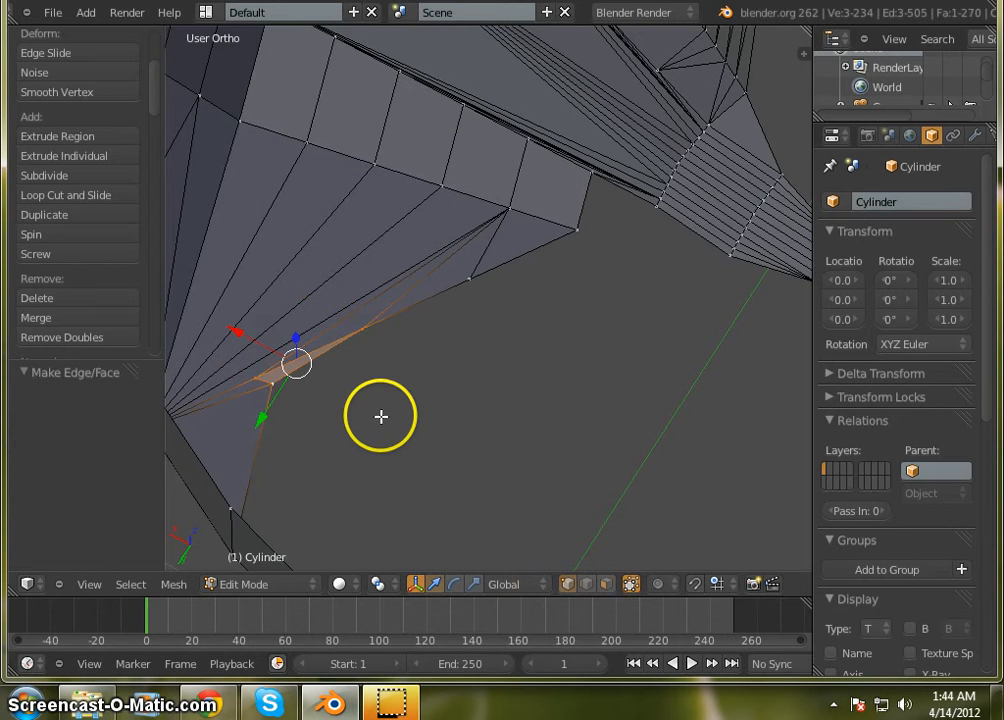
Fill a triangle between the narrow strip's nearest corner vertex and the two end vertices of the adjoining panel column
{"action": "middle_click_drag", "start_coordinate": [394, 426], "coordinate": [445, 428]}
{"action": "scroll", "coordinate": [536, 116], "scroll_direction": "up", "scroll_amount": 4}
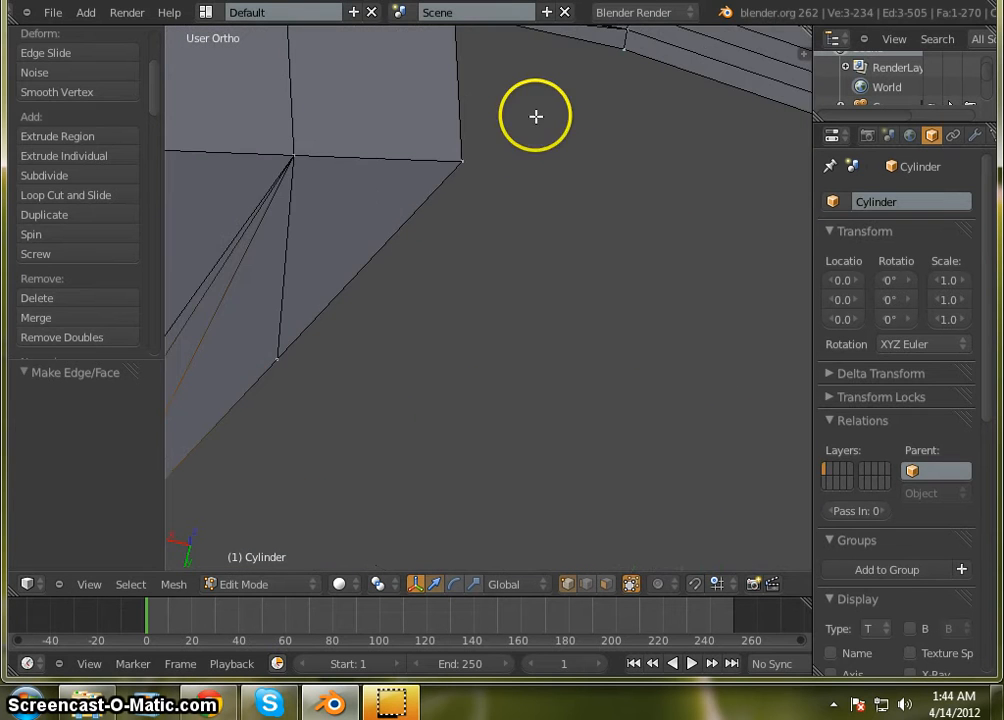
{"action": "middle_click_drag", "start_coordinate": [538, 154], "coordinate": [518, 309], "text": "shift"}
{"action": "right_click", "coordinate": [605, 203]}
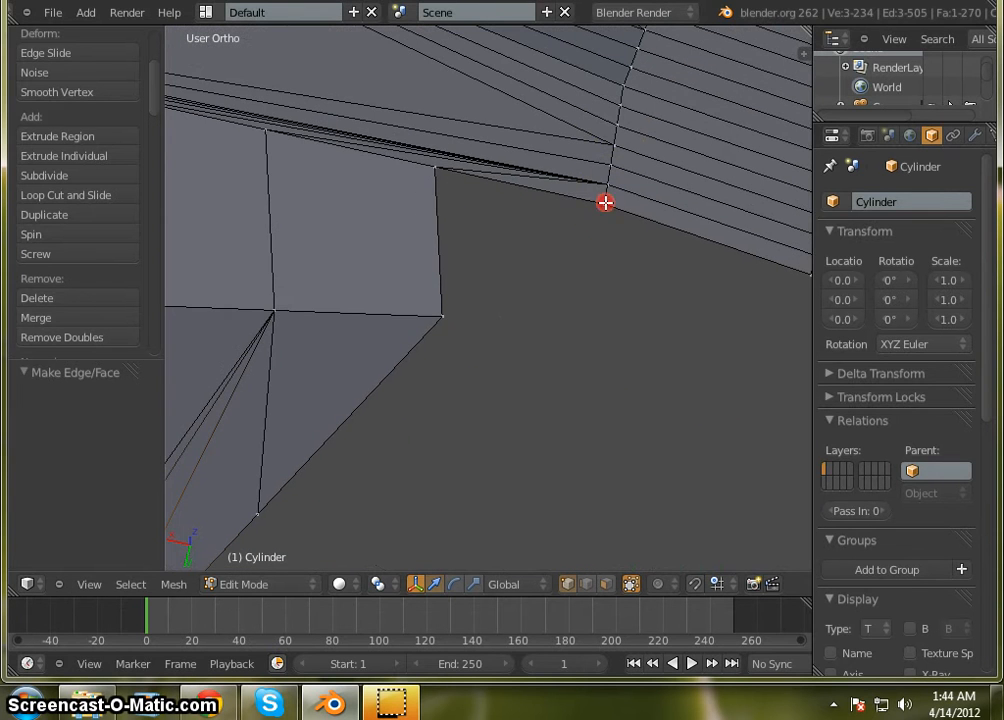
{"action": "right_click", "coordinate": [436, 168], "text": "shift"}
{"action": "right_click", "coordinate": [440, 313], "text": "shift"}
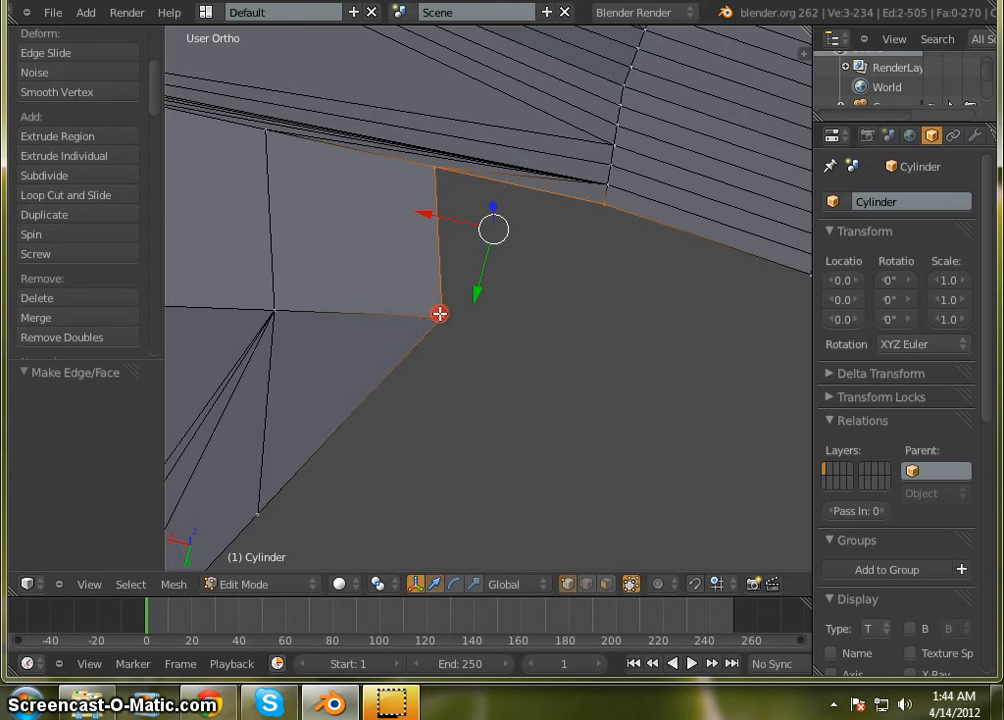
{"action": "key", "text": "f"}
Fill the adjacent triangle from the panel column's outer end vertex to the first two vertices along the narrow strip's edge
{"action": "middle_click_drag", "start_coordinate": [505, 291], "coordinate": [491, 253]}
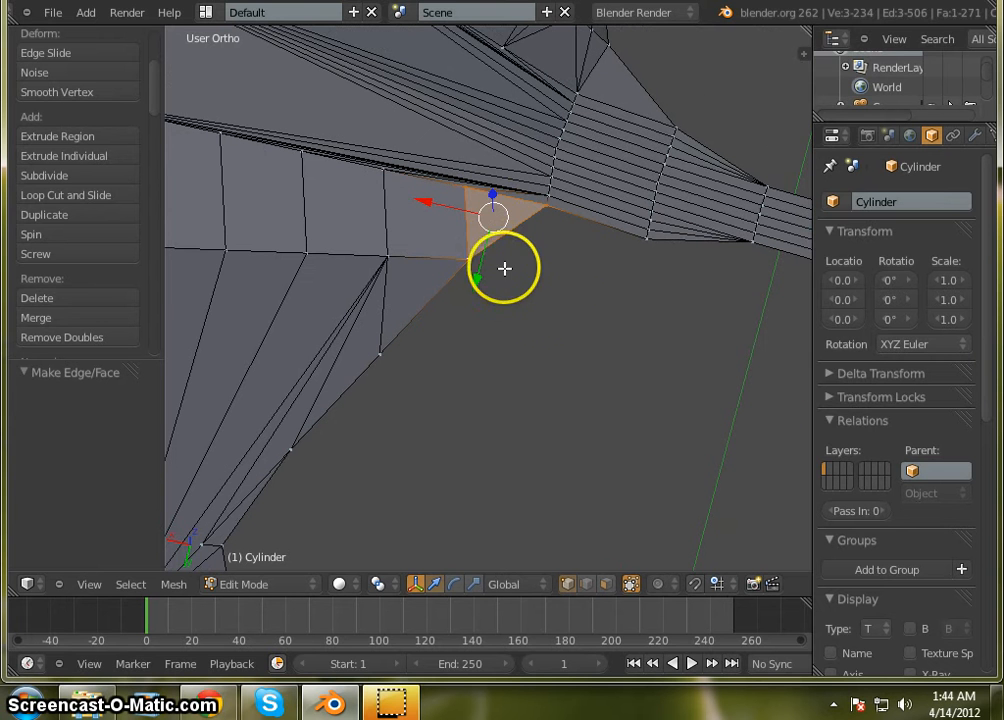
{"action": "right_click", "coordinate": [468, 258]}
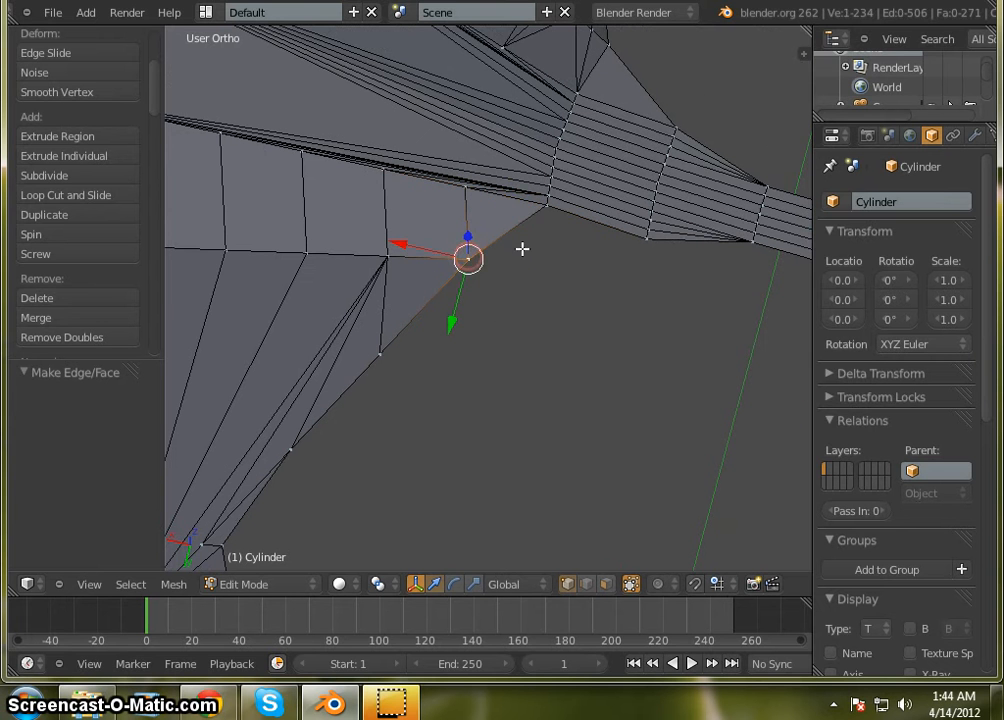
{"action": "right_click", "coordinate": [643, 240], "text": "shift"}
{"action": "key", "text": "f"}
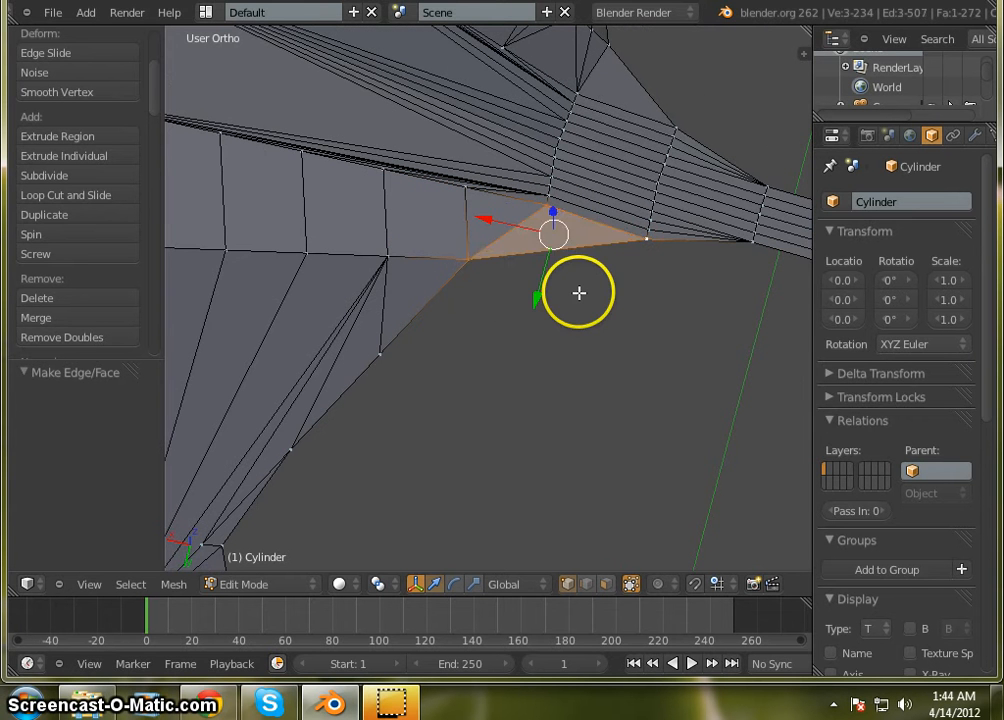
Deselect everything and examine the whole ring, comparing the cleaned fan with the messy subdivided fan edge on the other side
{"action": "middle_click_drag", "start_coordinate": [578, 291], "coordinate": [512, 392]}
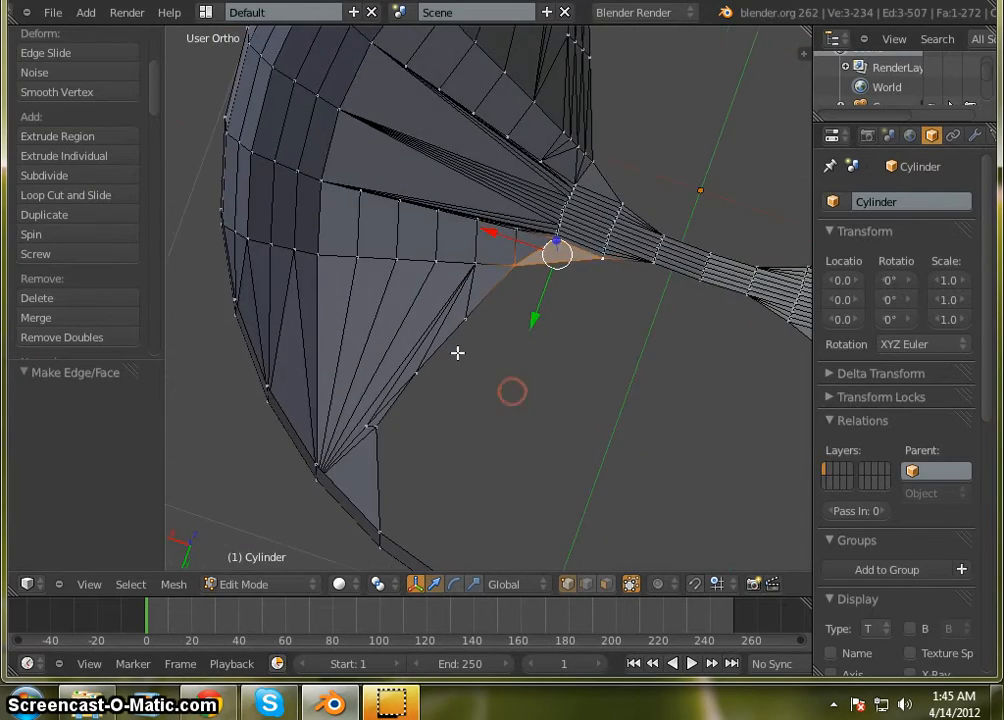
{"action": "middle_click_drag", "start_coordinate": [457, 352], "coordinate": [325, 306]}
{"action": "scroll", "coordinate": [520, 205], "scroll_direction": "up", "scroll_amount": 3}
{"action": "scroll", "coordinate": [491, 198], "scroll_direction": "down", "scroll_amount": 4}
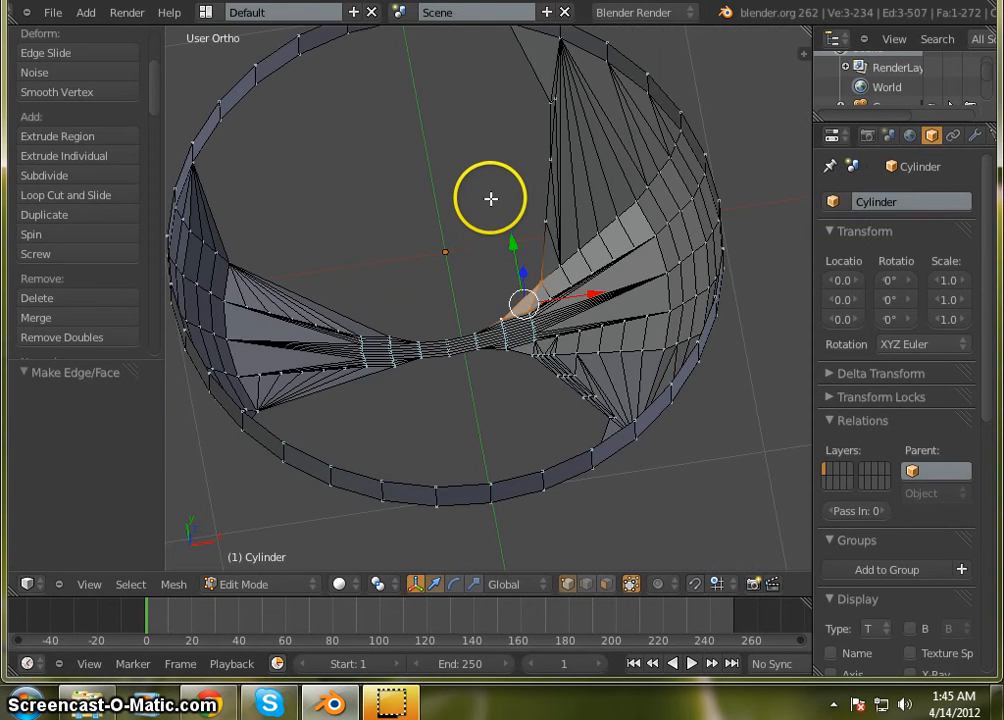
{"action": "scroll", "coordinate": [586, 172], "scroll_direction": "up", "scroll_amount": 3}
{"action": "scroll", "coordinate": [406, 132], "scroll_direction": "up", "scroll_amount": 3}
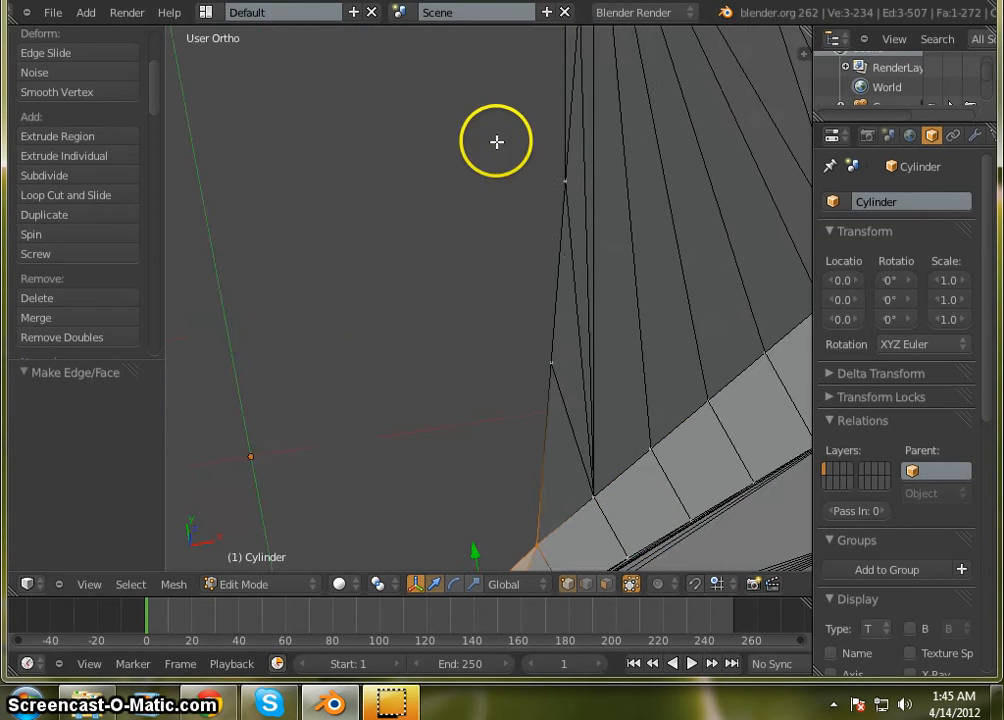
{"action": "scroll", "coordinate": [502, 179], "scroll_direction": "down", "scroll_amount": 4}
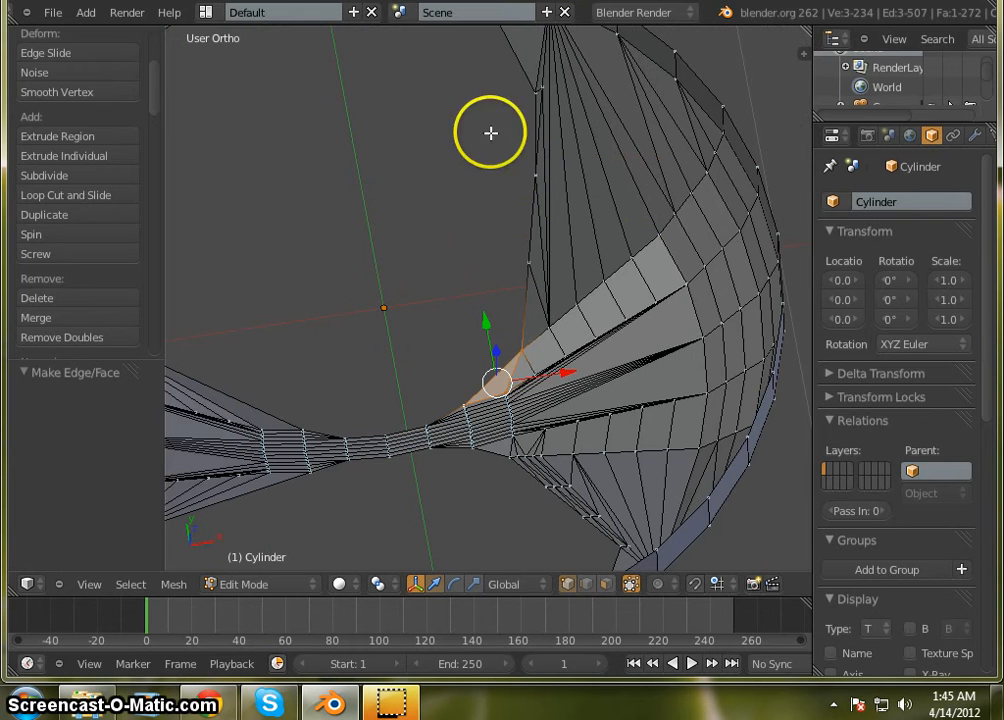
{"action": "scroll", "coordinate": [378, 216], "scroll_direction": "down", "scroll_amount": 4}
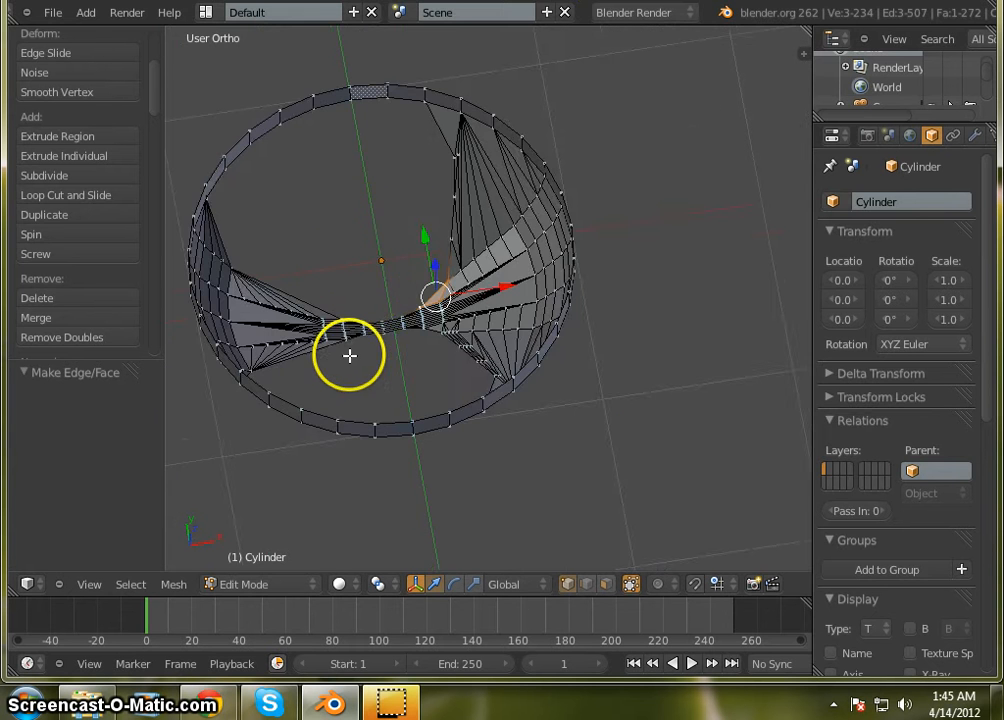
{"action": "scroll", "coordinate": [370, 356], "scroll_direction": "down", "scroll_amount": 1}
{"action": "middle_click_drag", "start_coordinate": [372, 356], "coordinate": [575, 293]}
{"action": "scroll", "coordinate": [388, 363], "scroll_direction": "up", "scroll_amount": 2}
{"action": "key", "text": "a"}
{"action": "scroll", "coordinate": [520, 370], "scroll_direction": "up", "scroll_amount": 4}
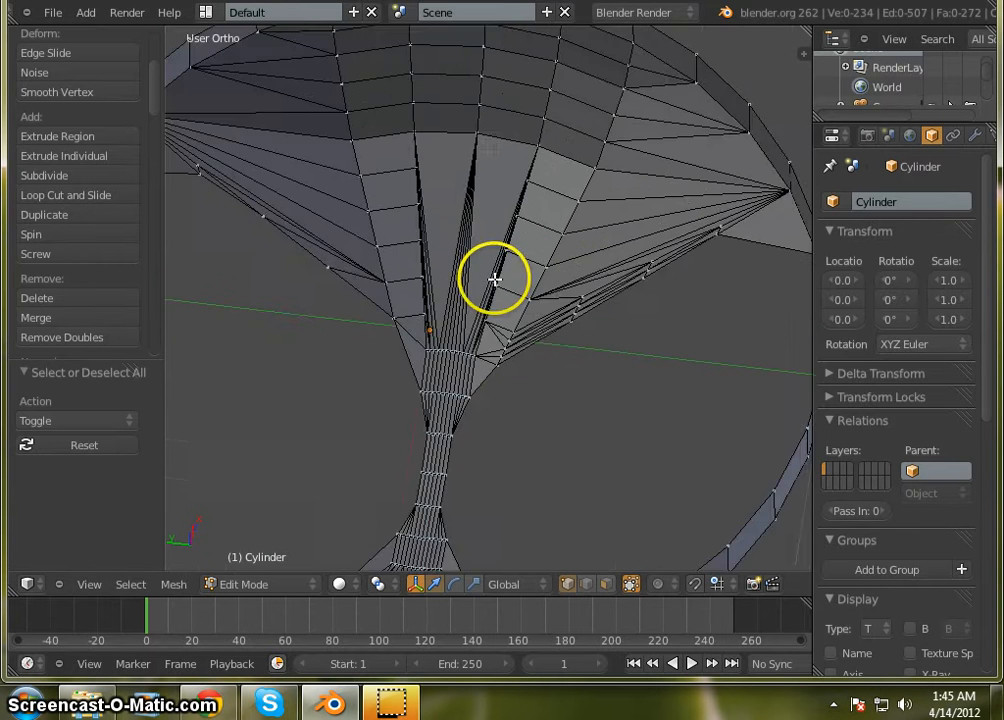
{"action": "middle_click_drag", "start_coordinate": [497, 278], "coordinate": [517, 396]}
{"action": "scroll", "coordinate": [416, 390], "scroll_direction": "down", "scroll_amount": 4}
{"action": "scroll", "coordinate": [487, 260], "scroll_direction": "up", "scroll_amount": 4}
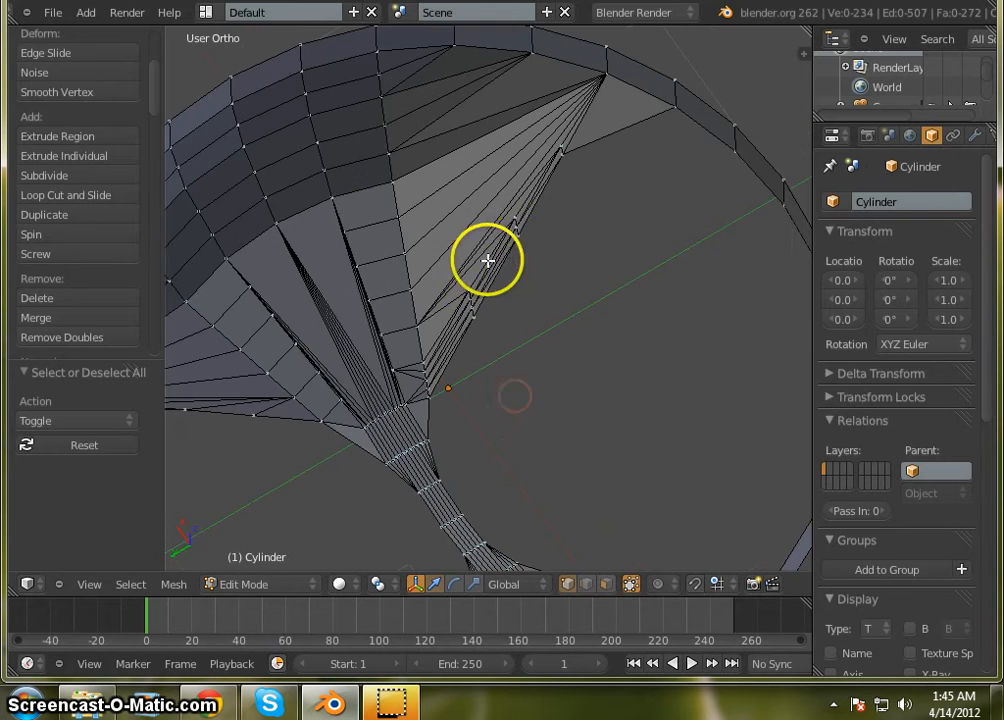
{"action": "scroll", "coordinate": [518, 252], "scroll_direction": "down", "scroll_amount": 5}
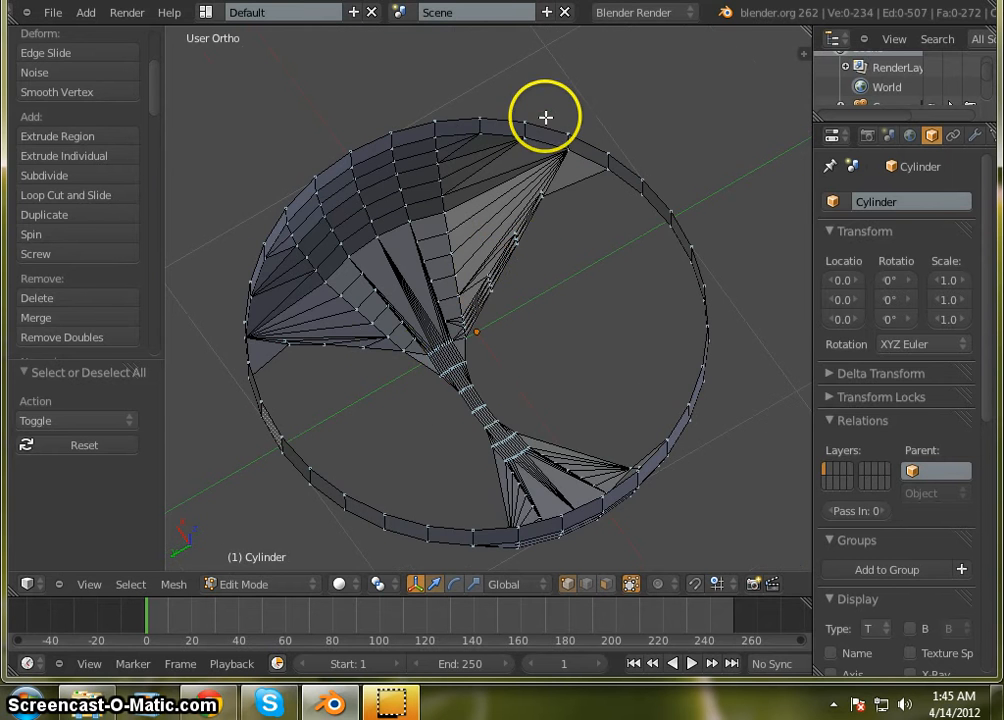
{"action": "scroll", "coordinate": [502, 307], "scroll_direction": "up", "scroll_amount": 7}
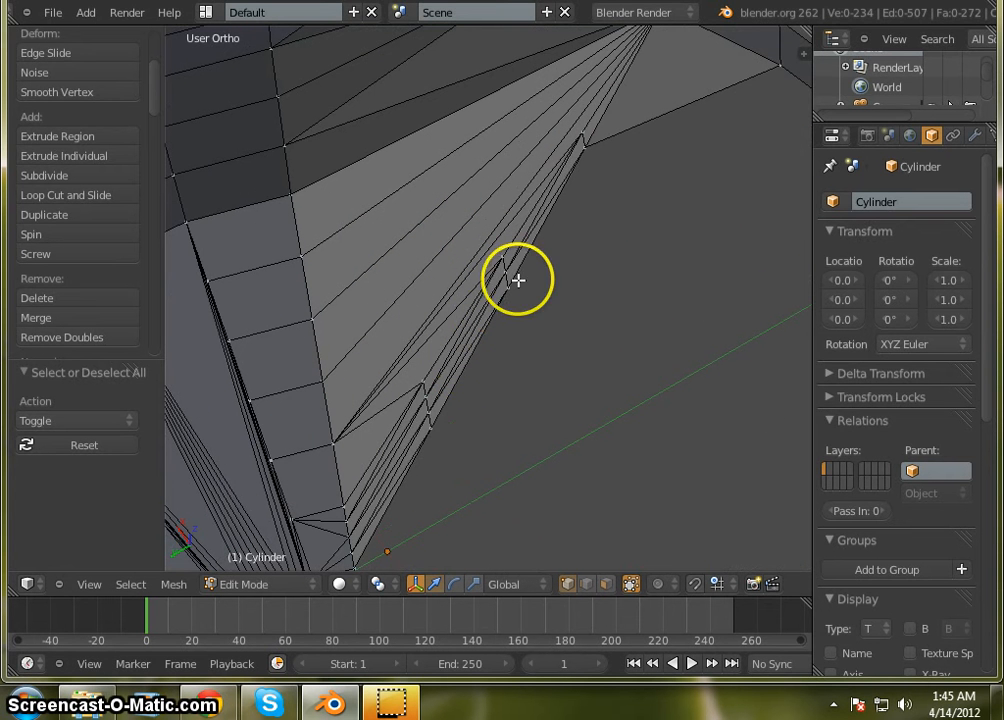
In face selection mode, lasso the thin subdivided faces along the other fan's outer edge and add the missed slivers beside them
{"action": "left_click", "coordinate": [603, 584]}
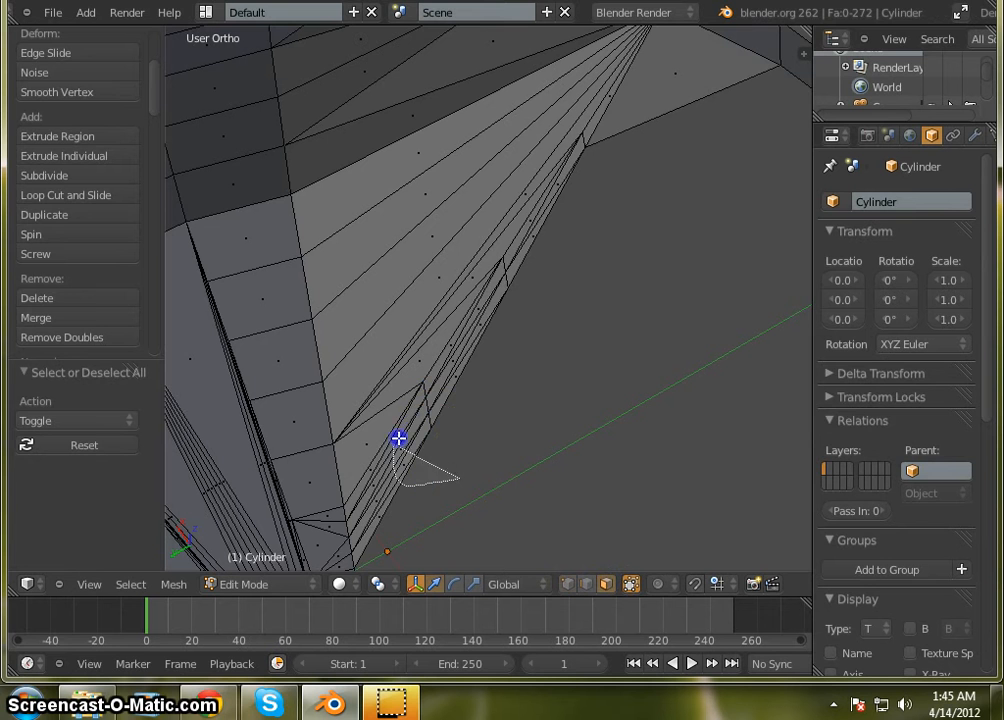
{"action": "left_click_drag", "start_coordinate": [398, 438], "coordinate": [545, 215], "text": "ctrl"}
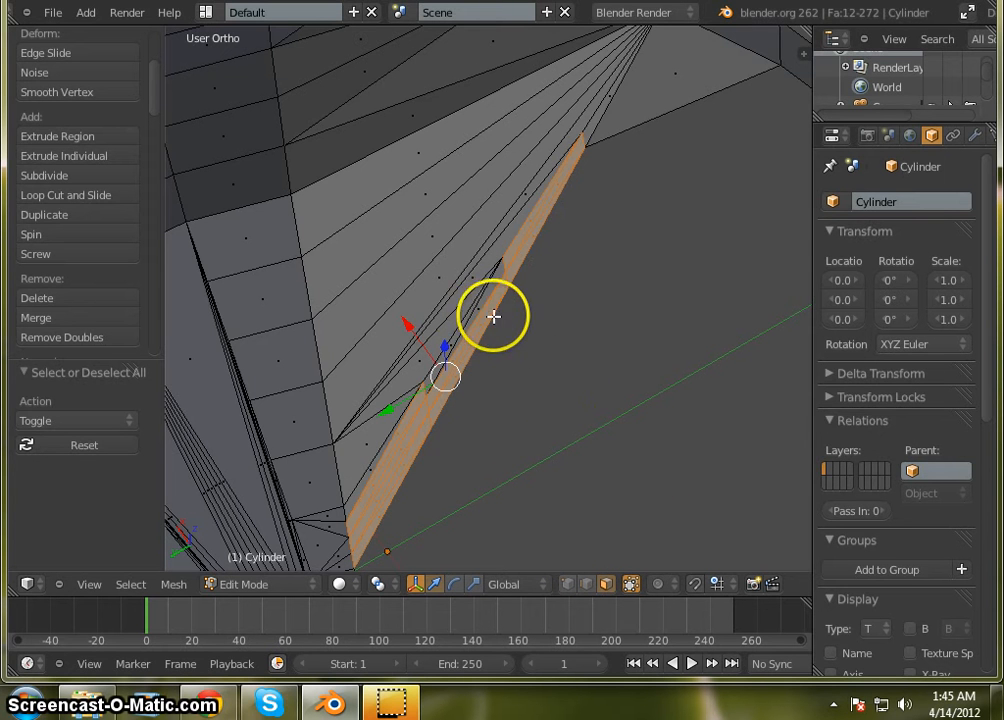
{"action": "right_click", "coordinate": [452, 340], "text": "shift"}
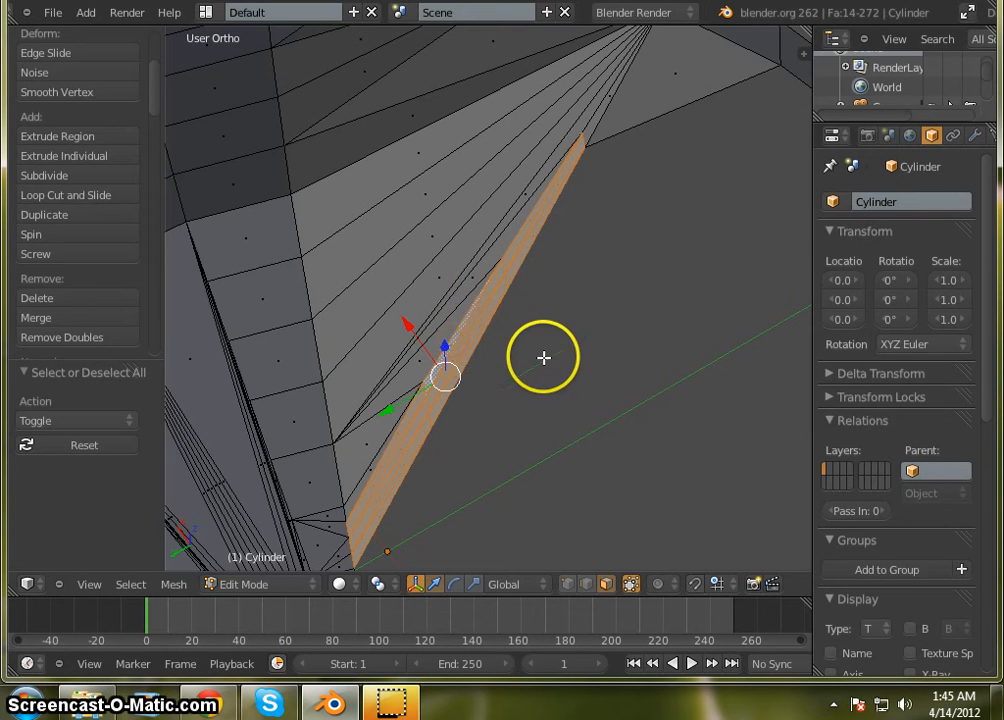
{"action": "scroll", "coordinate": [537, 376], "scroll_direction": "down", "scroll_amount": 3}
Add the triangular faces at the strip junction and the remaining edge sliver to the selected fan-edge faces, and delete all these faces
{"action": "mouse_move", "coordinate": [522, 446]}
{"action": "middle_mouse_down"}
{"action": "mouse_move", "coordinate": [493, 437]}
{"action": "mouse_move", "coordinate": [471, 457]}
{"action": "middle_mouse_up"}
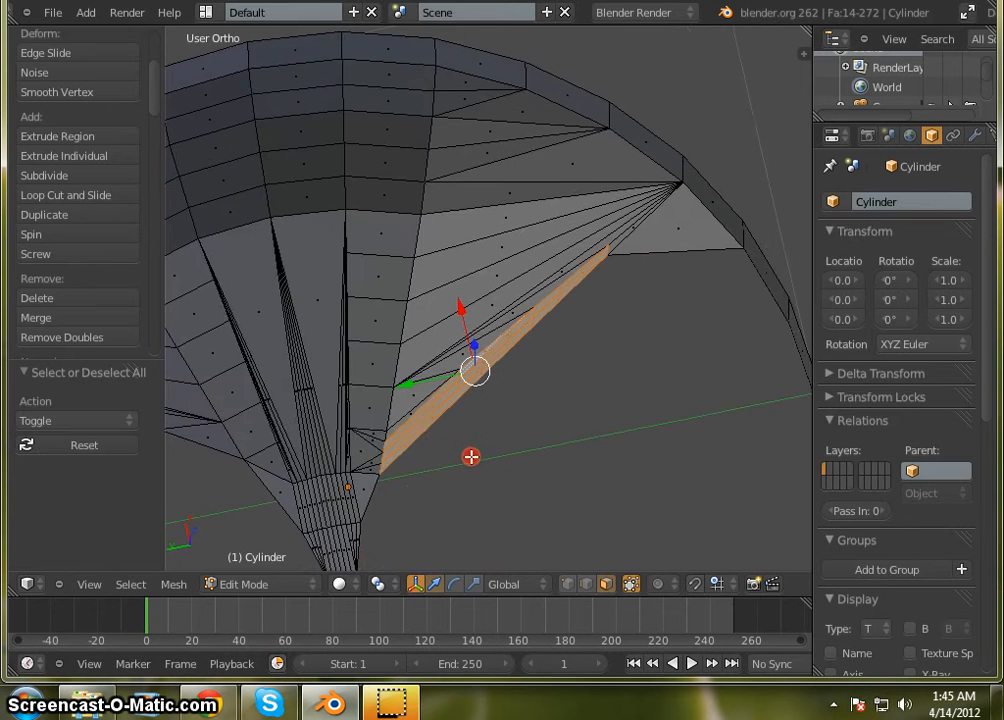
{"action": "right_click", "coordinate": [363, 484], "text": "shift"}
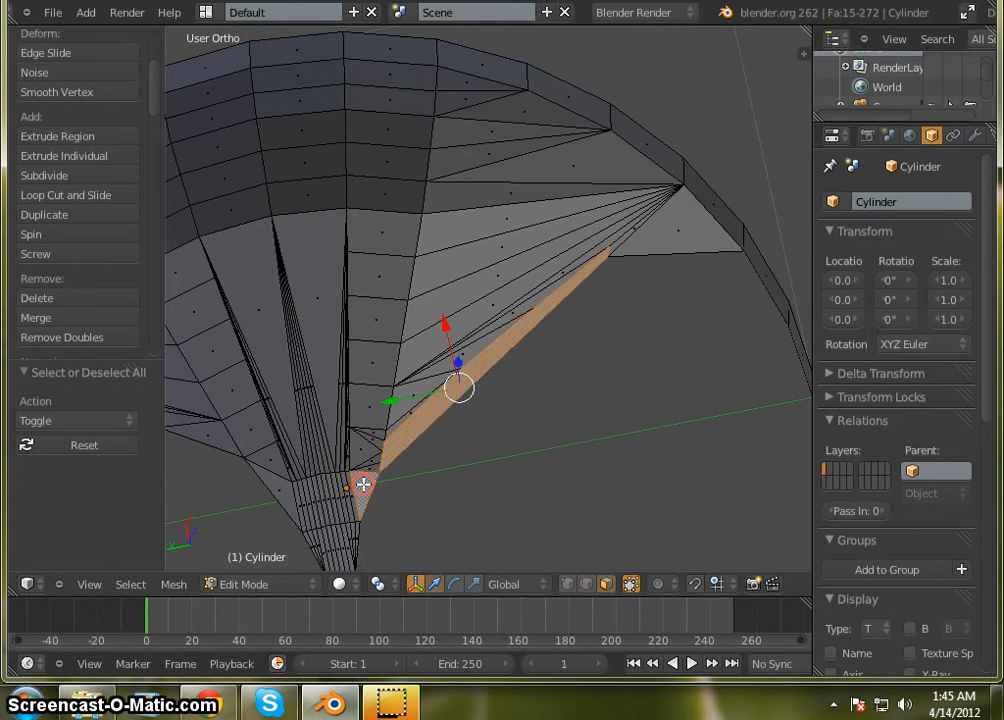
{"action": "right_click", "coordinate": [374, 449], "text": "shift"}
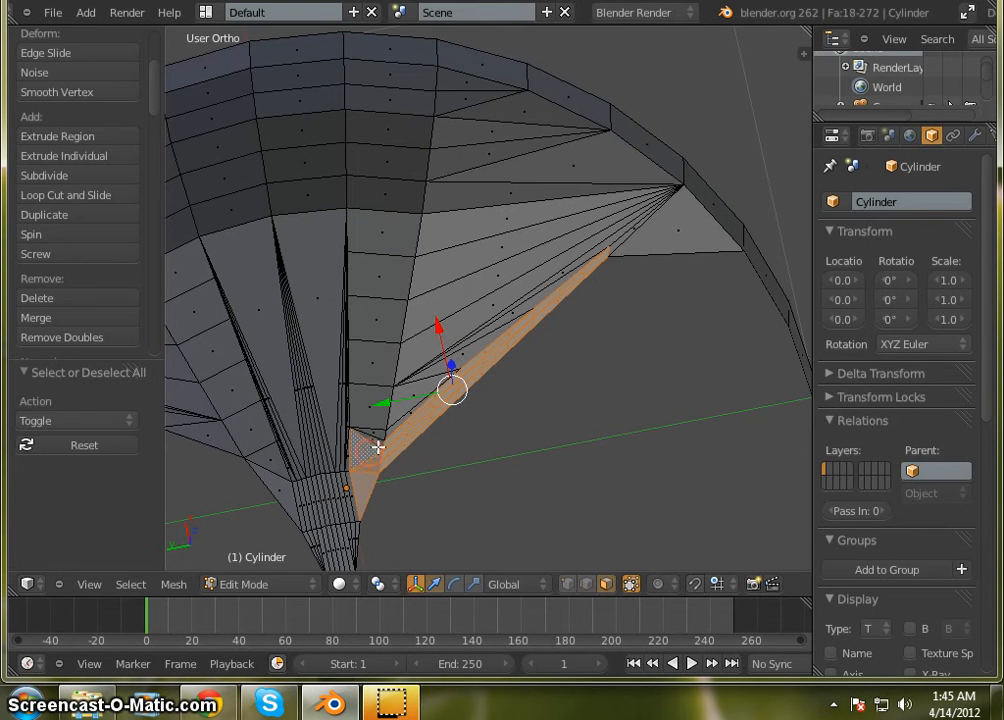
{"action": "right_click", "coordinate": [380, 443], "text": "shift"}
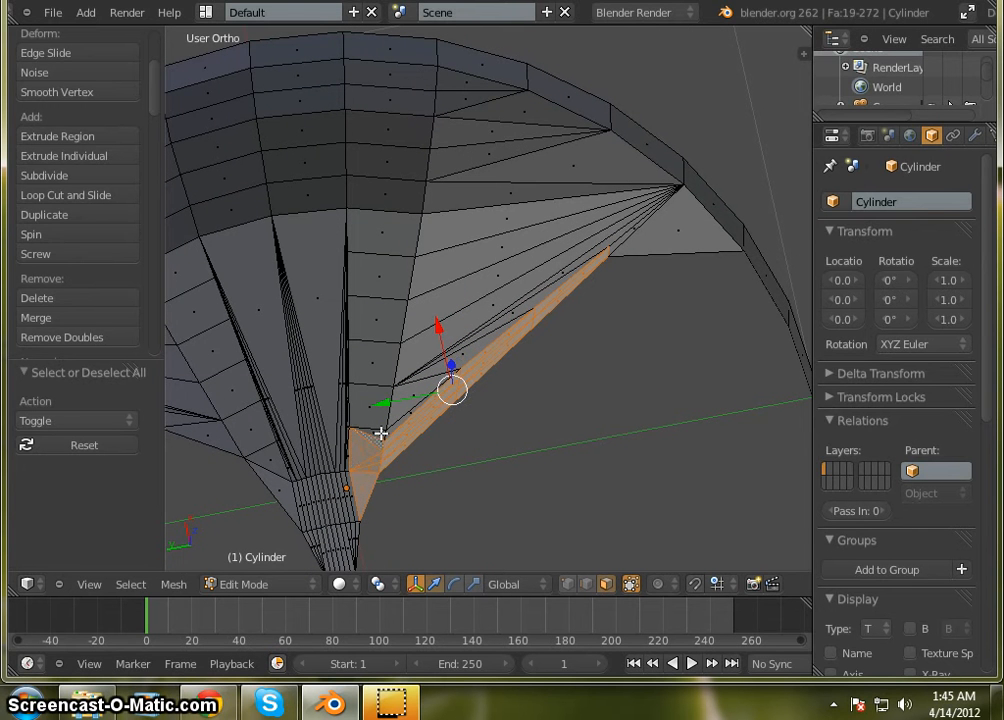
{"action": "right_click", "coordinate": [390, 435], "text": "shift"}
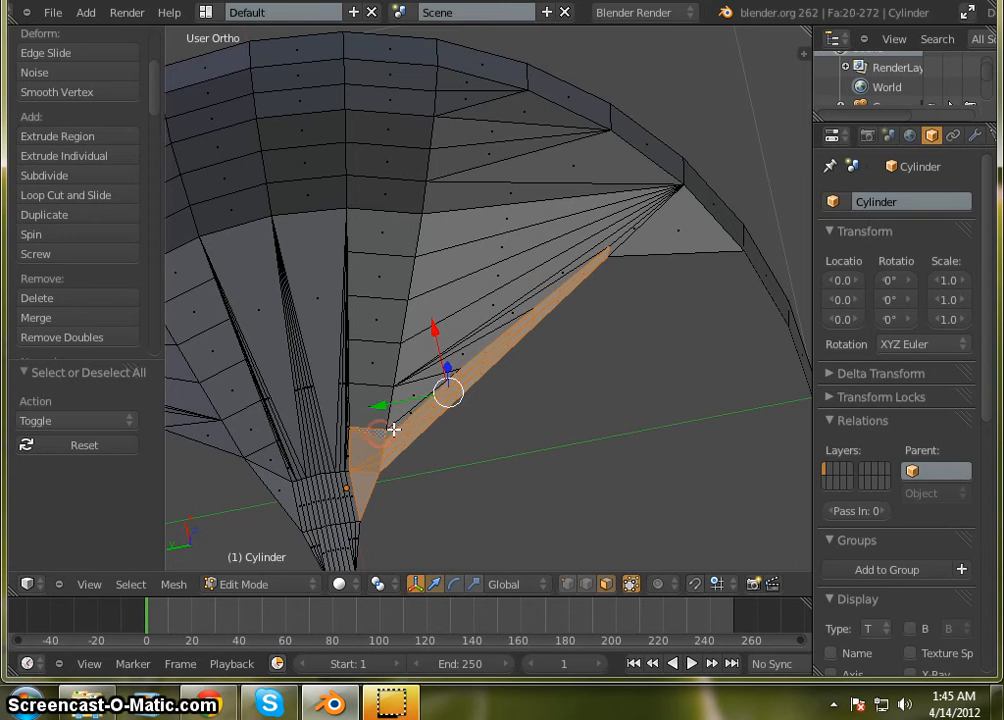
{"action": "right_click", "coordinate": [453, 438], "text": "shift"}
{"action": "scroll", "coordinate": [469, 414], "scroll_direction": "up", "scroll_amount": 2}
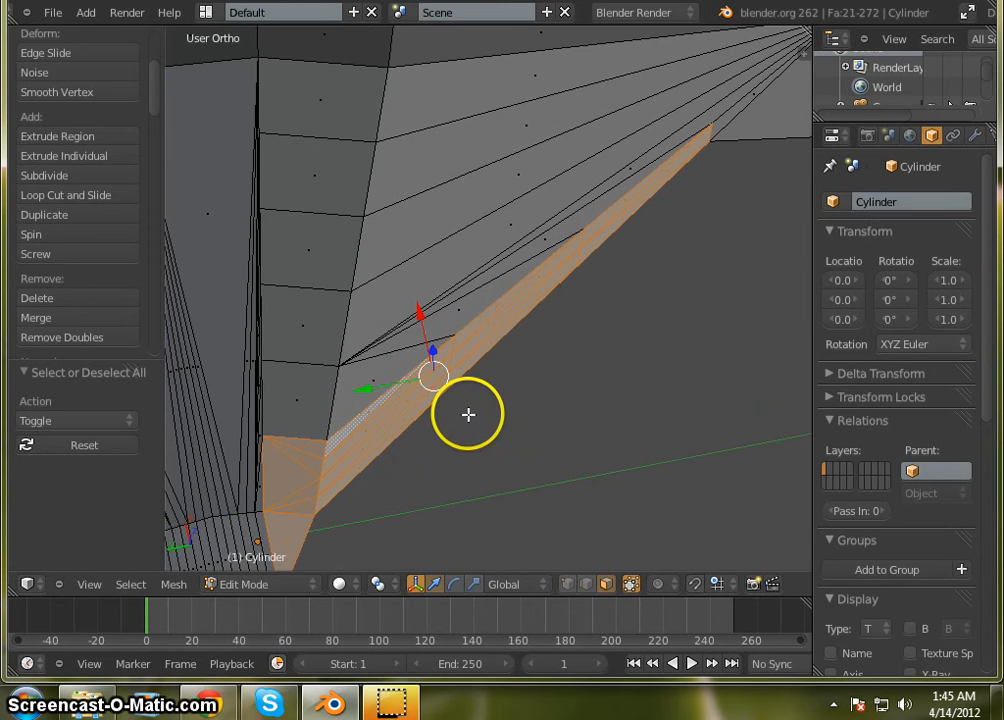
{"action": "scroll", "coordinate": [469, 414], "scroll_direction": "down", "scroll_amount": 2}
{"action": "scroll", "coordinate": [583, 396], "scroll_direction": "down", "scroll_amount": 3}
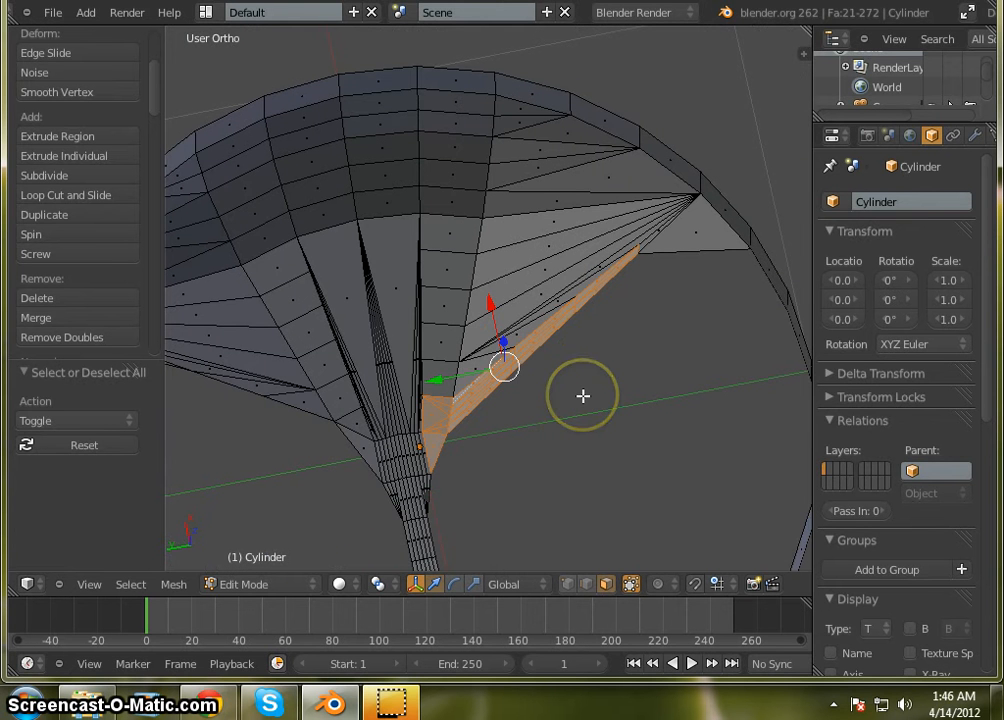
{"action": "key", "text": "x"}
{"action": "left_click", "coordinate": [634, 394]}
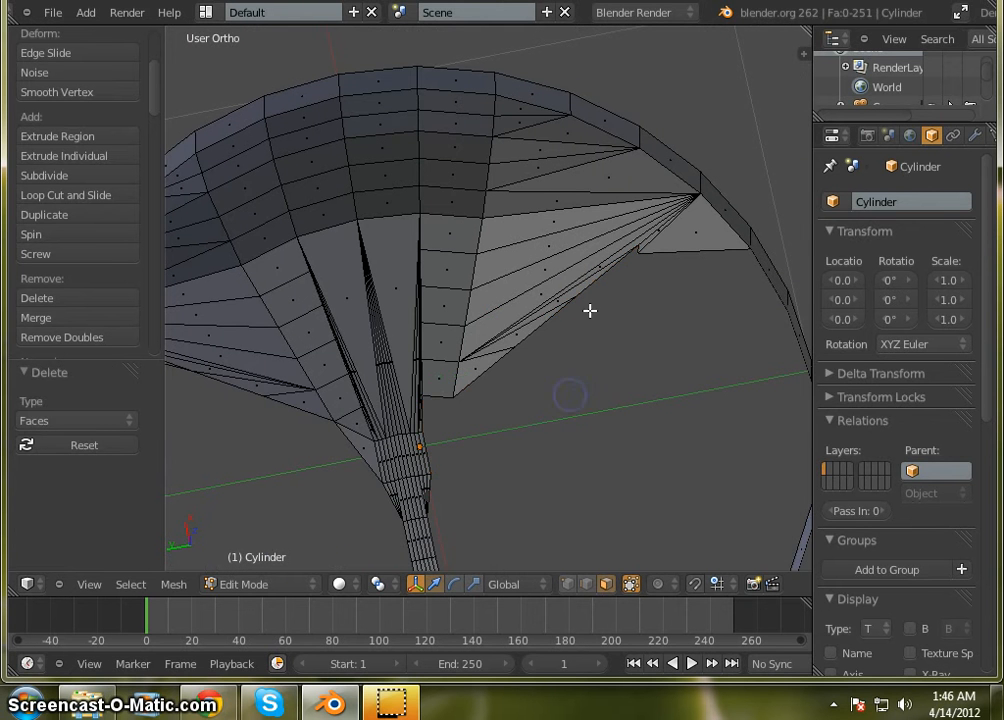
In vertex selection mode, fill a triangle between the two notch vertices at the fan's outer end and the next vertex along its edge
{"action": "scroll", "coordinate": [640, 265], "scroll_direction": "up", "scroll_amount": 3}
{"action": "left_click", "coordinate": [567, 583]}
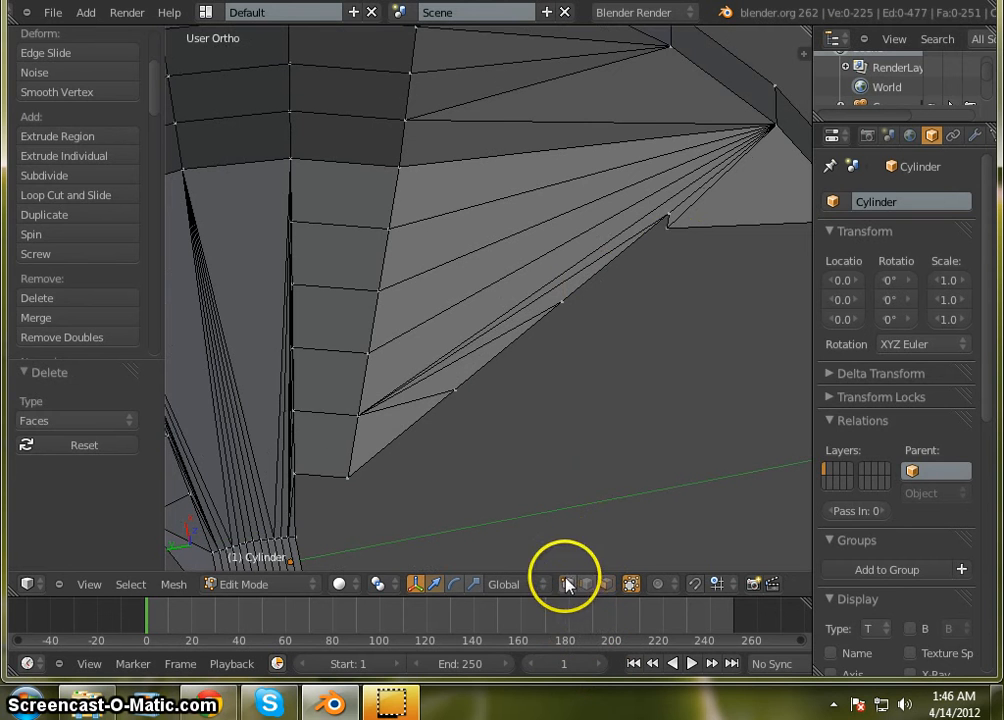
{"action": "left_click", "coordinate": [664, 233]}
{"action": "right_click", "coordinate": [666, 216], "text": "shift"}
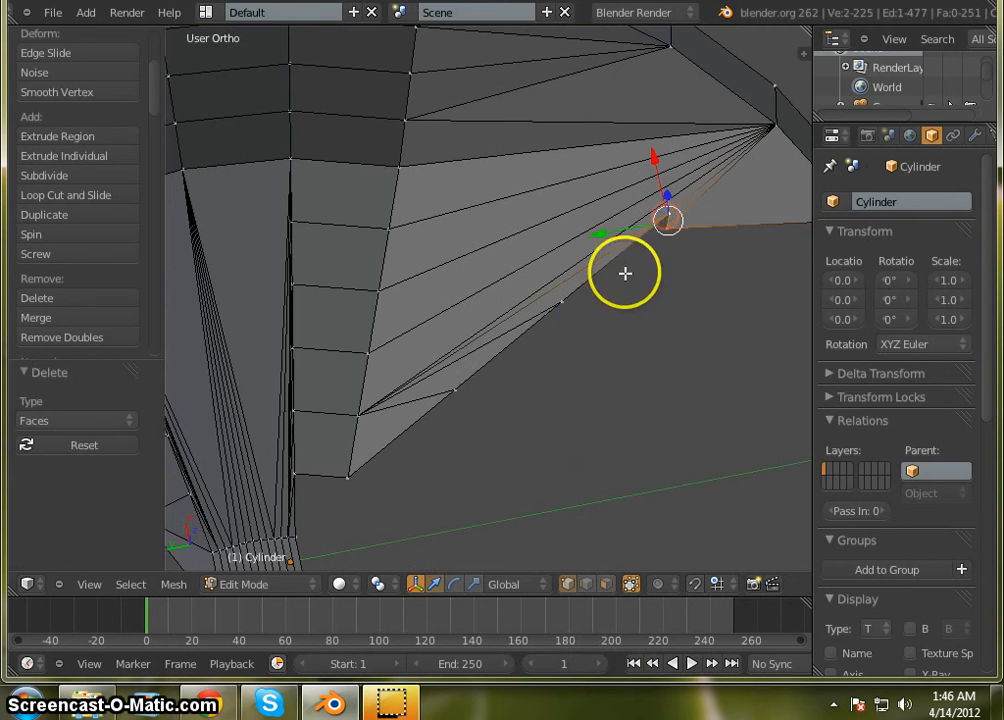
{"action": "right_click", "coordinate": [564, 301], "text": "shift"}
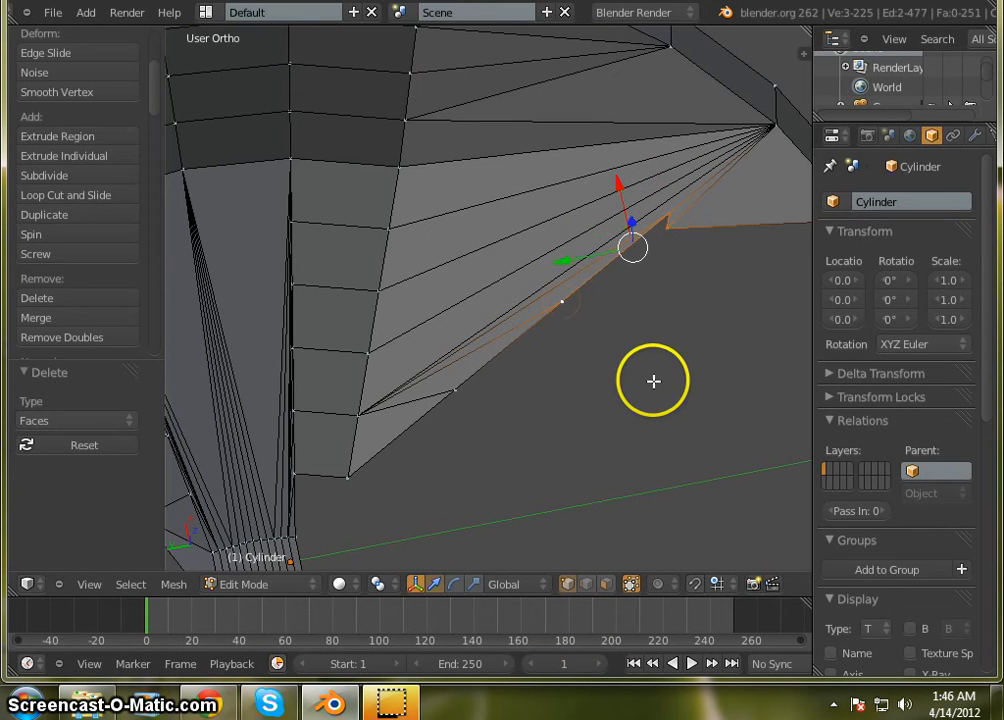
{"action": "key", "text": "f"}
Fill a triangle between the panel column's two end vertices and the nearest corner vertex of the narrow strip
{"action": "scroll", "coordinate": [298, 505], "scroll_direction": "down", "scroll_amount": 2}
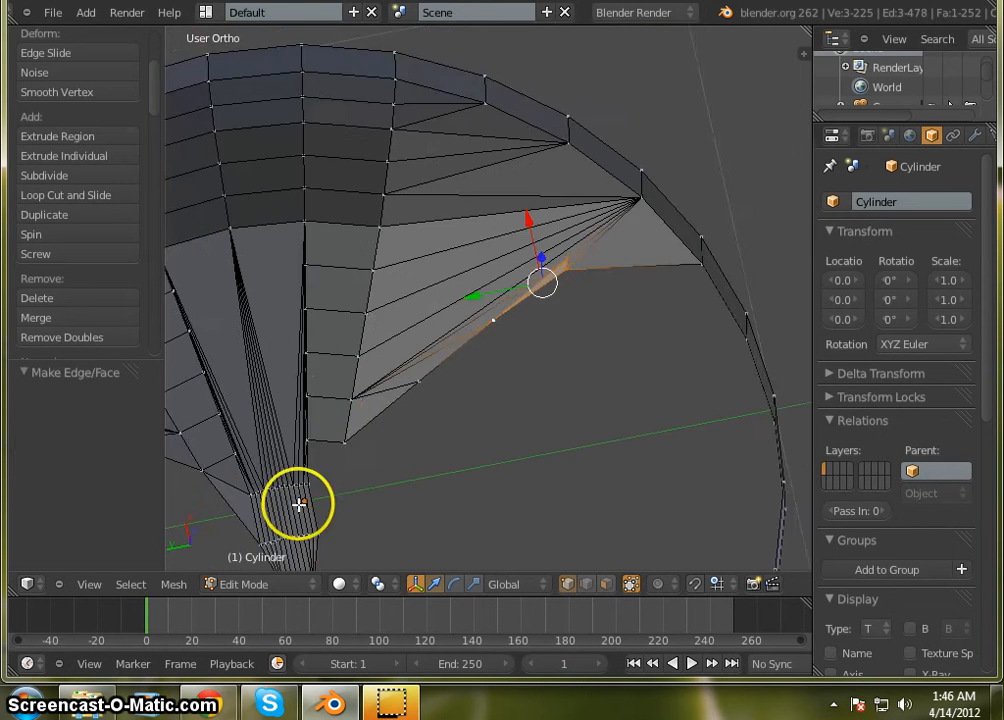
{"action": "scroll", "coordinate": [283, 428], "scroll_direction": "down", "scroll_amount": 4}
{"action": "scroll", "coordinate": [287, 471], "scroll_direction": "up", "scroll_amount": 7}
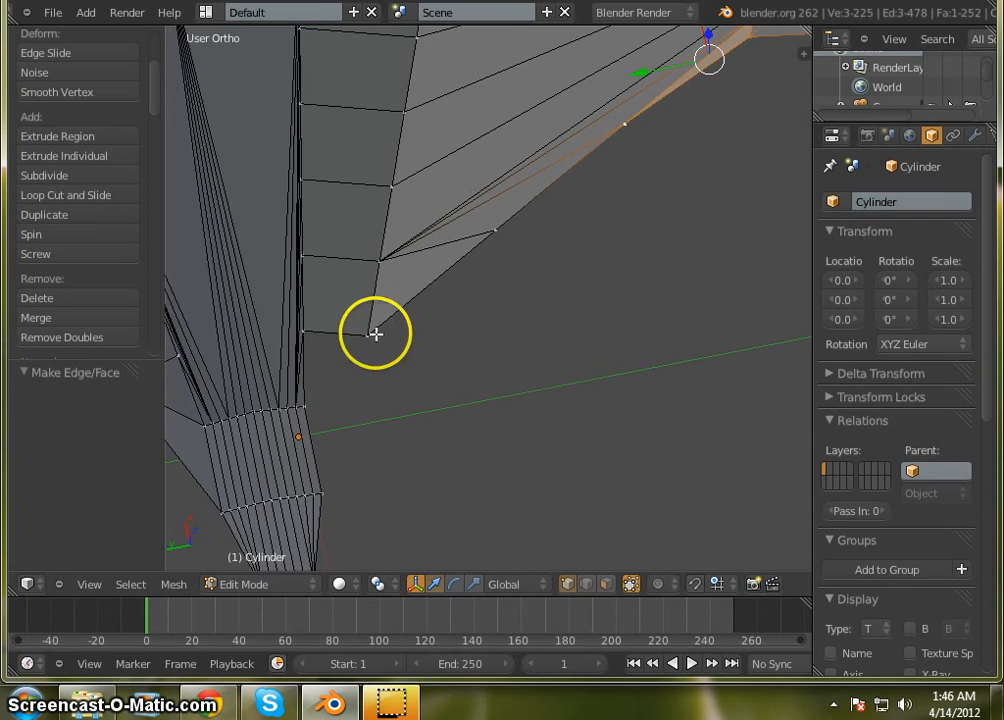
{"action": "right_click", "coordinate": [375, 333]}
{"action": "right_click", "coordinate": [302, 332], "text": "shift"}
{"action": "right_click", "coordinate": [302, 407], "text": "shift"}
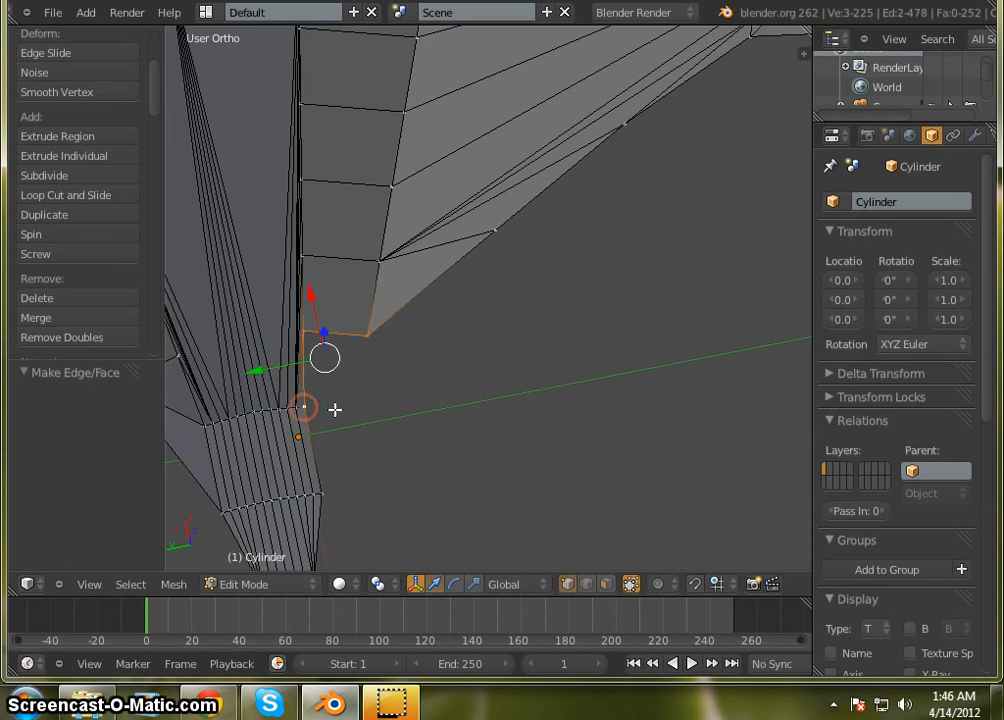
{"action": "key", "text": "f"}
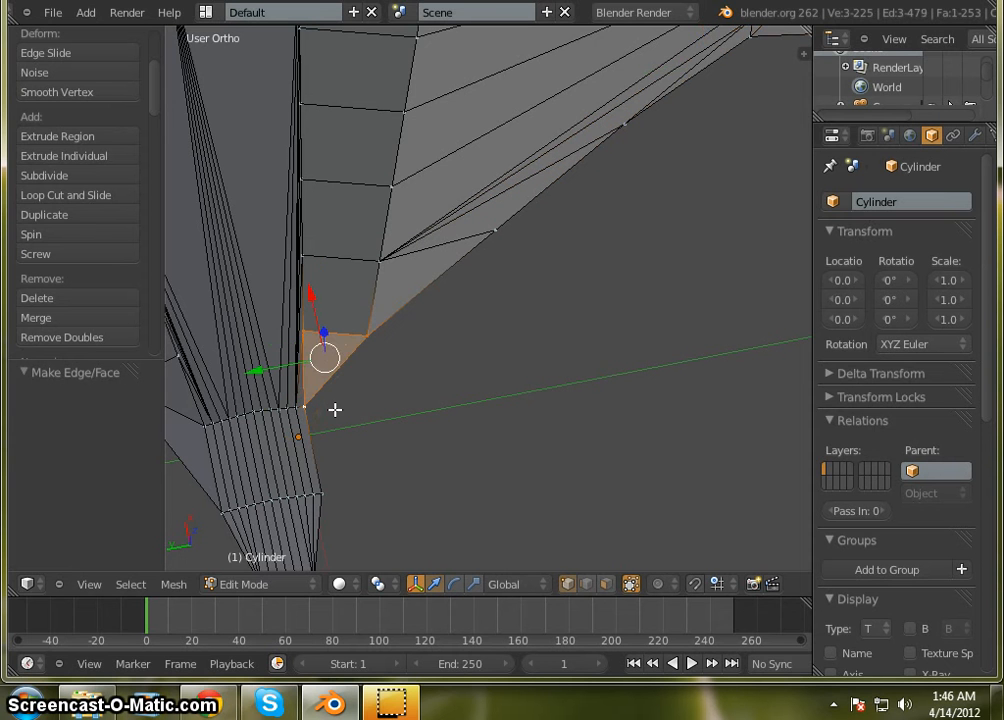
Fill the neighbouring triangle from the column's outer end vertex to the strip's first two edge vertices, and deselect everything
{"action": "right_click", "coordinate": [302, 333], "text": "shift"}
{"action": "right_click", "coordinate": [325, 494], "text": "shift"}
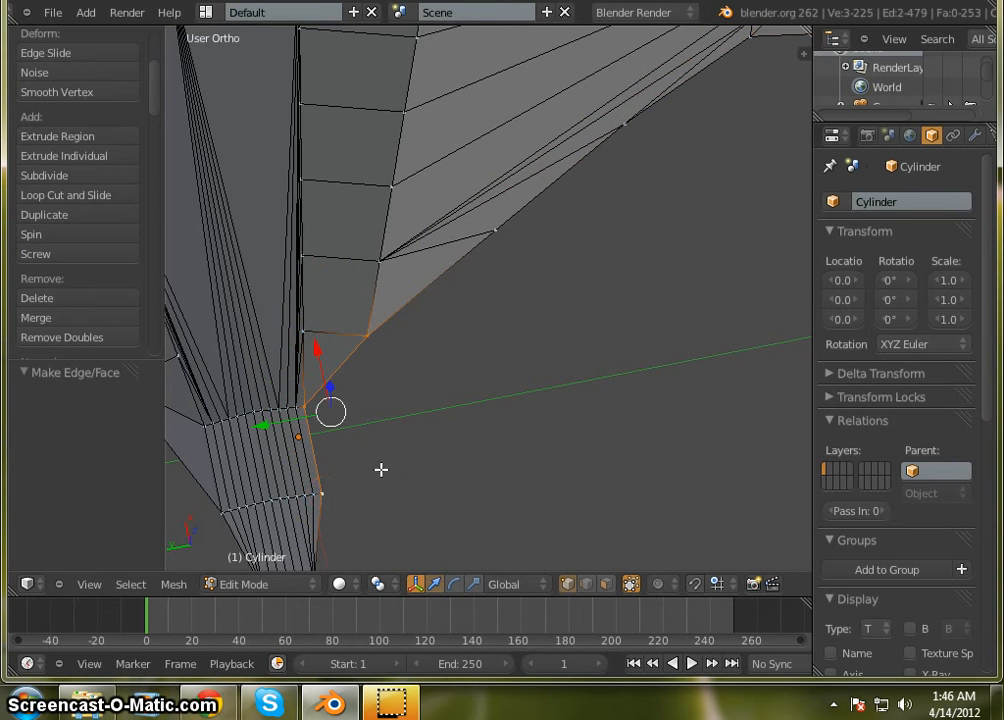
{"action": "key", "text": "f"}
{"action": "middle_click_drag", "start_coordinate": [397, 453], "coordinate": [504, 433]}
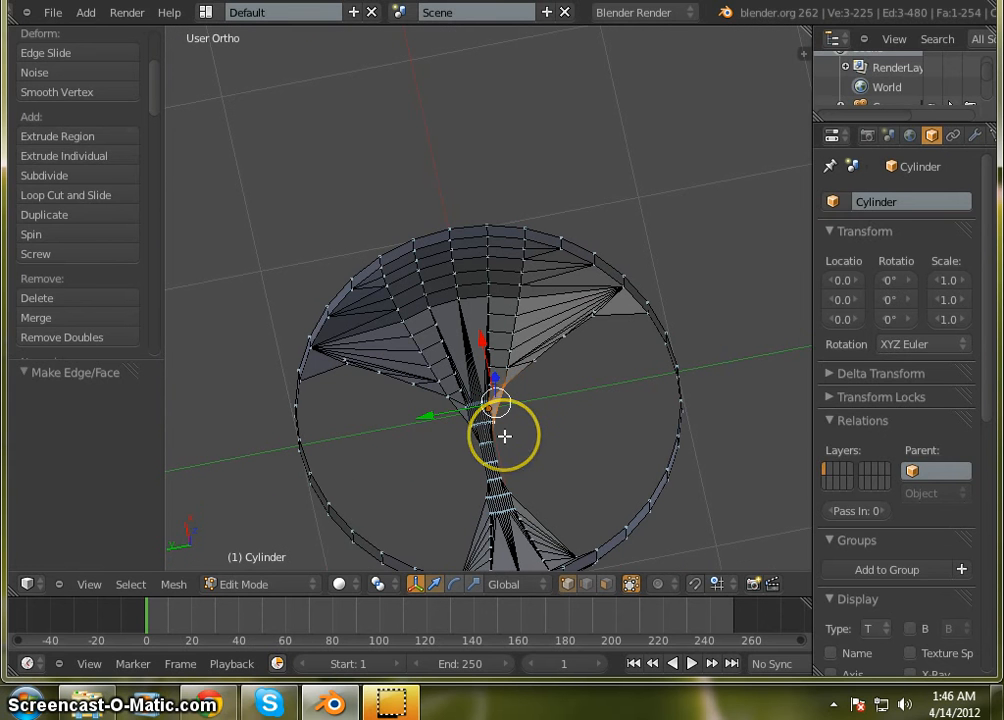
{"action": "key", "text": "a"}
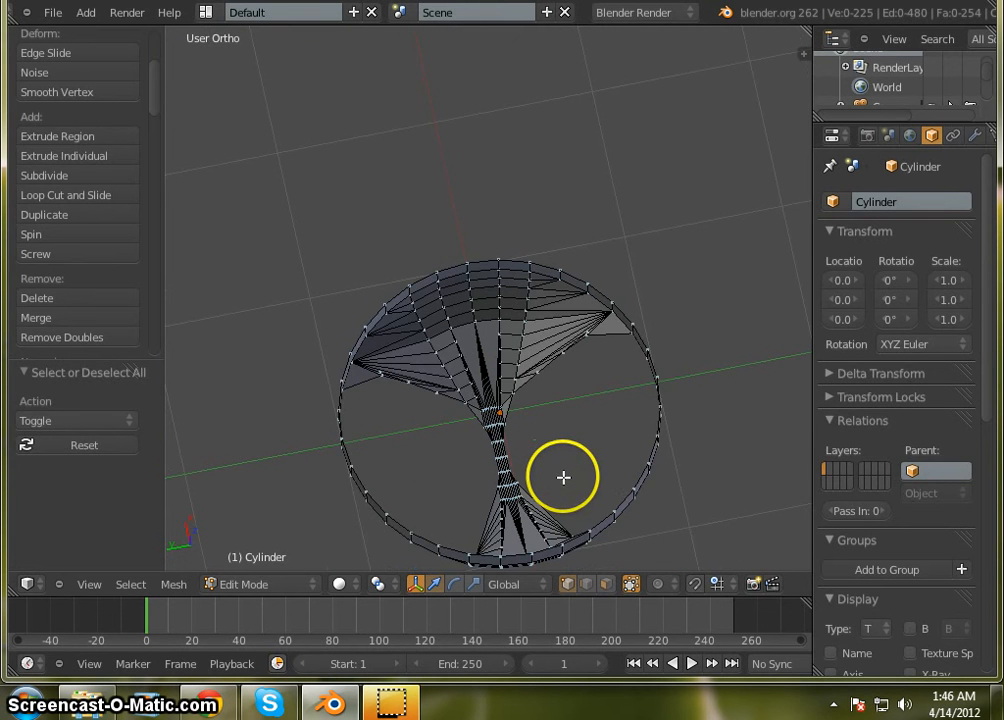
Select the six lower-edge vertices of the ring band above the side opening and raise them about 0.05 along Z
{"action": "middle_click_drag", "start_coordinate": [565, 477], "coordinate": [712, 318]}
{"action": "scroll", "coordinate": [569, 363], "scroll_direction": "up", "scroll_amount": 3}
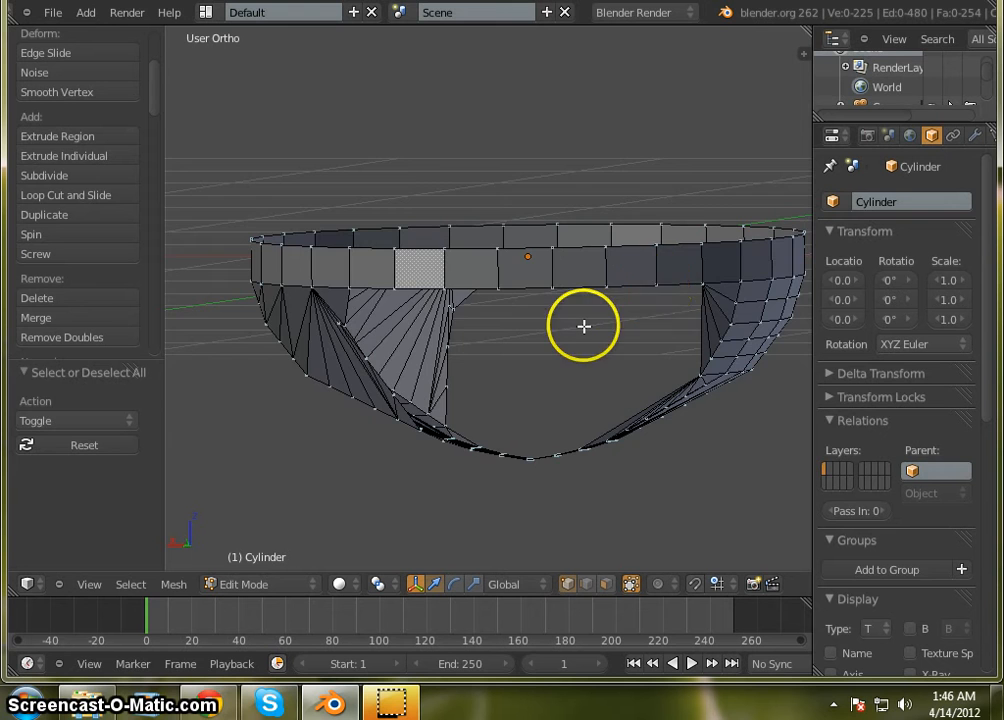
{"action": "scroll", "coordinate": [584, 325], "scroll_direction": "up", "scroll_amount": 2}
{"action": "scroll", "coordinate": [582, 326], "scroll_direction": "down", "scroll_amount": 3}
{"action": "scroll", "coordinate": [575, 315], "scroll_direction": "up", "scroll_amount": 3}
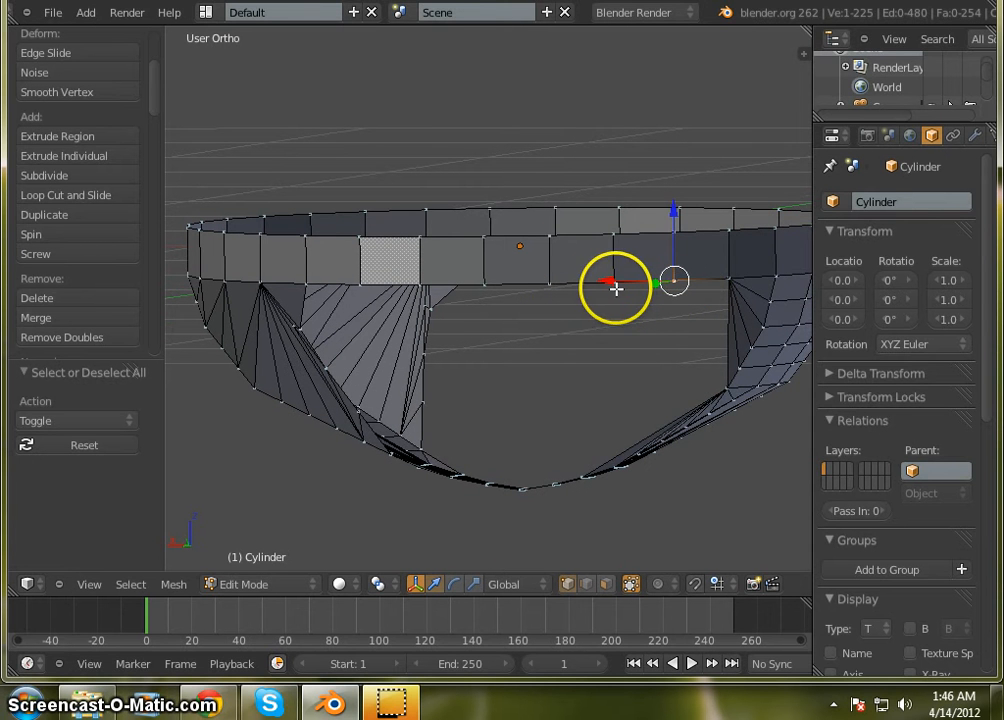
{"action": "right_click", "coordinate": [604, 285], "text": "shift"}
{"action": "right_click", "coordinate": [553, 282], "text": "shift"}
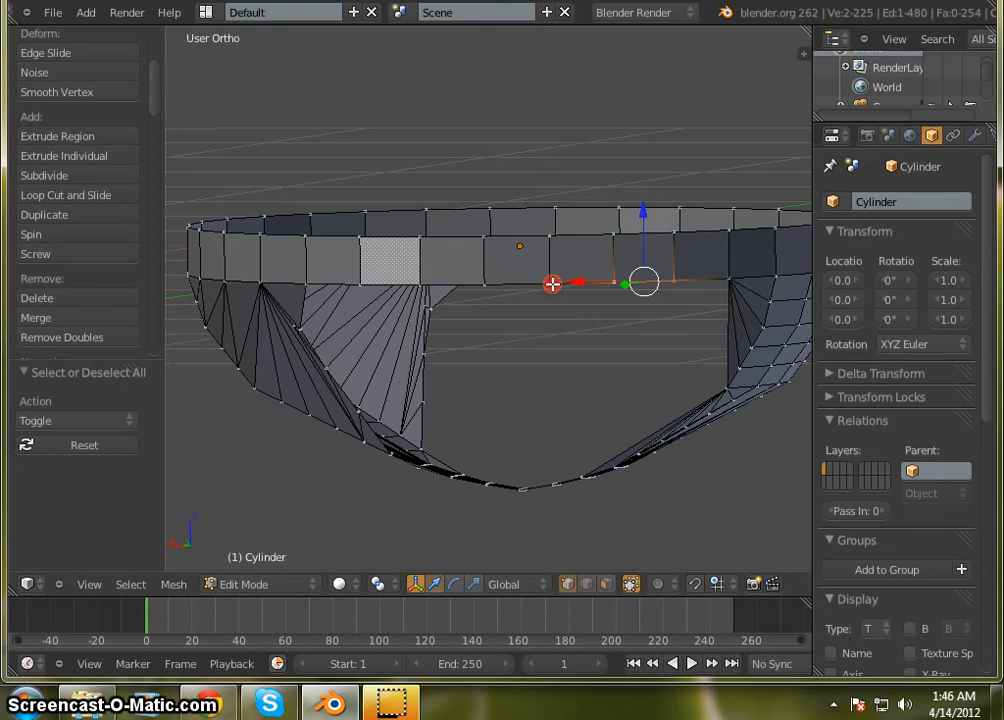
{"action": "right_click", "coordinate": [484, 286], "text": "shift"}
{"action": "right_click", "coordinate": [354, 285], "text": "shift"}
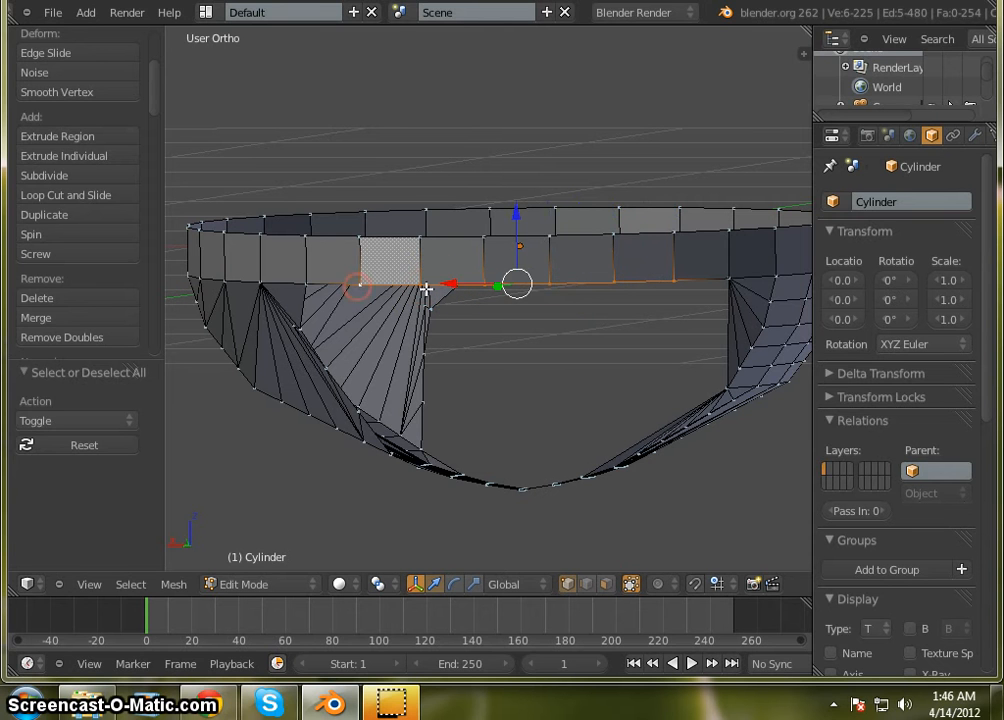
{"action": "right_click", "coordinate": [525, 230], "text": "shift"}
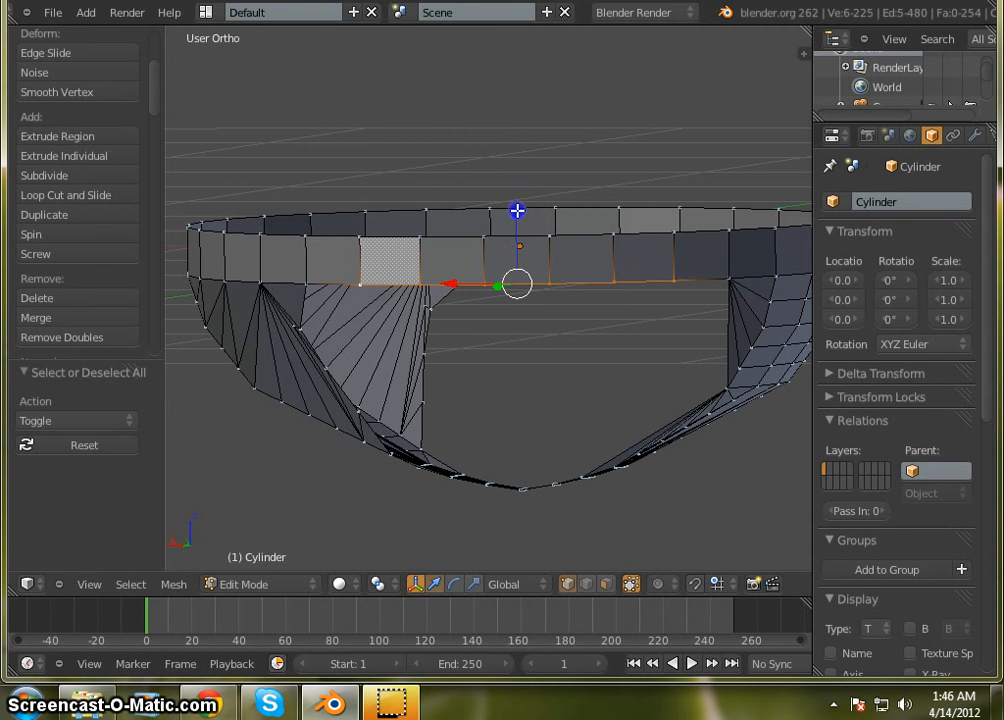
{"action": "mouse_move", "coordinate": [517, 211]}
{"action": "left_mouse_down"}
{"action": "mouse_move", "coordinate": [519, 191]}
{"action": "mouse_move", "coordinate": [519, 201]}
{"action": "left_mouse_up"}
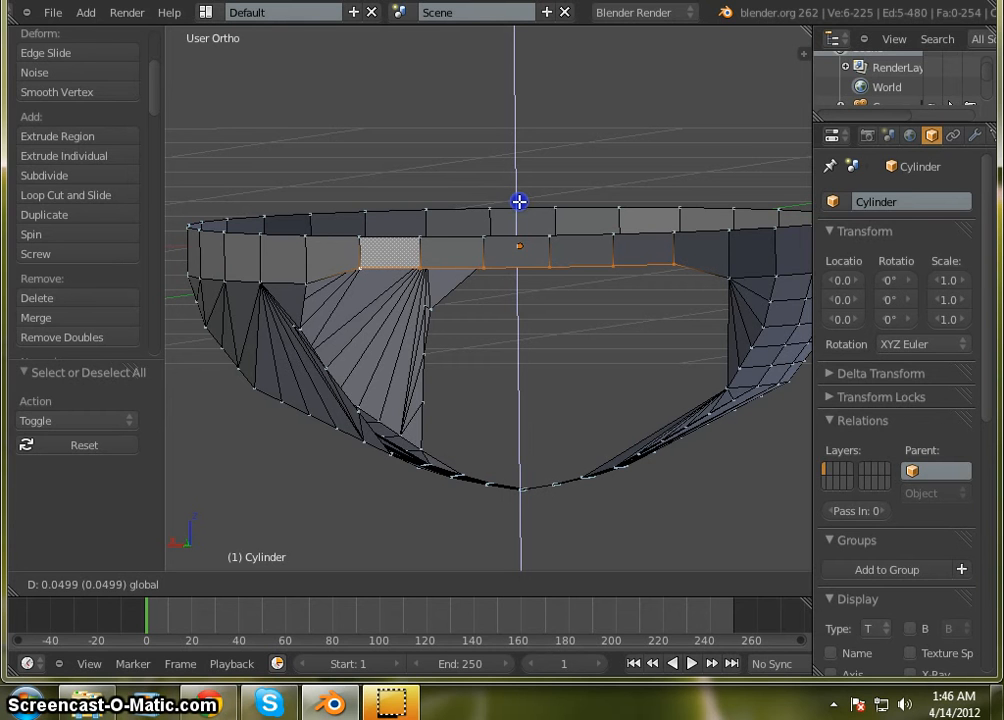
{"action": "left_click_drag", "start_coordinate": [519, 201], "coordinate": [519, 201]}
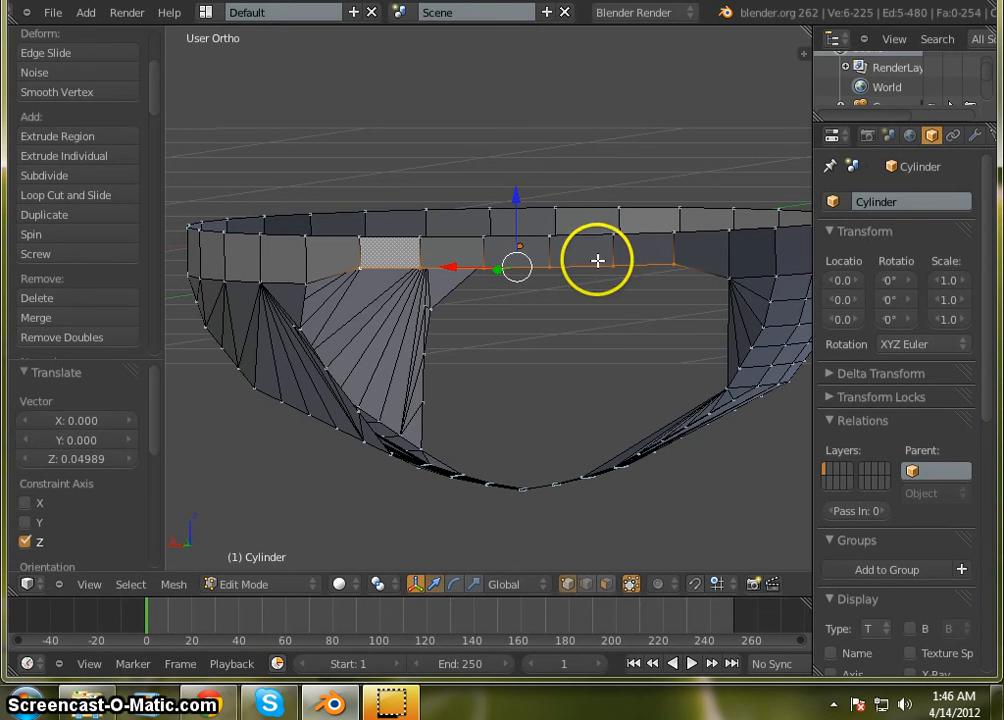
Remove the two end vertices from the selection and raise the middle four about 0.035 along Z
{"action": "right_click", "coordinate": [672, 264], "text": "shift"}
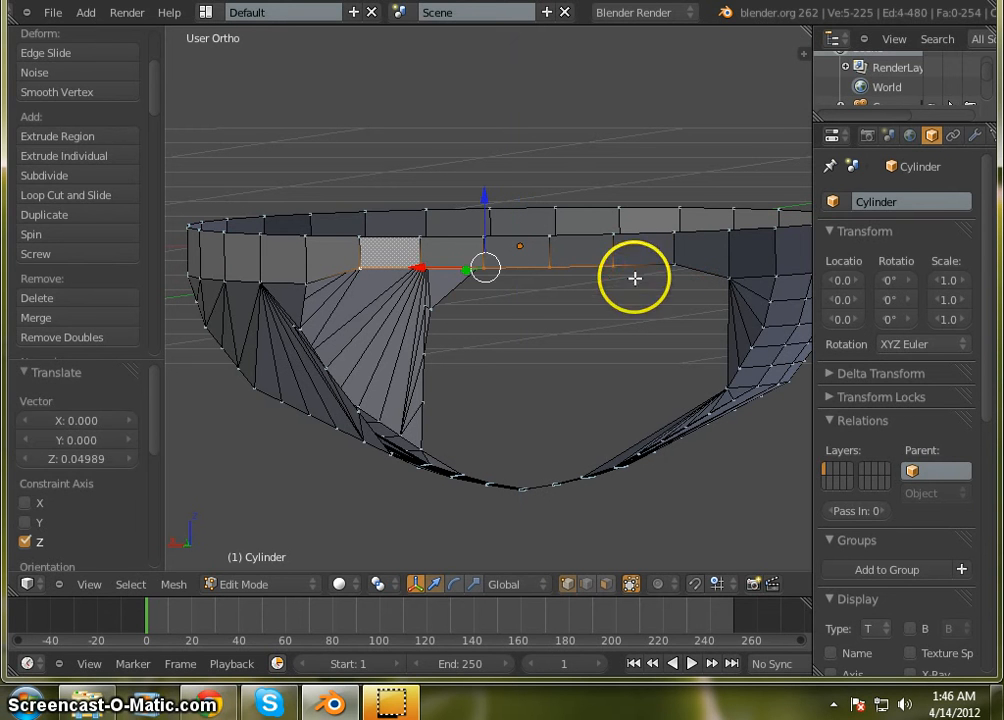
{"action": "right_click", "coordinate": [358, 273], "text": "shift"}
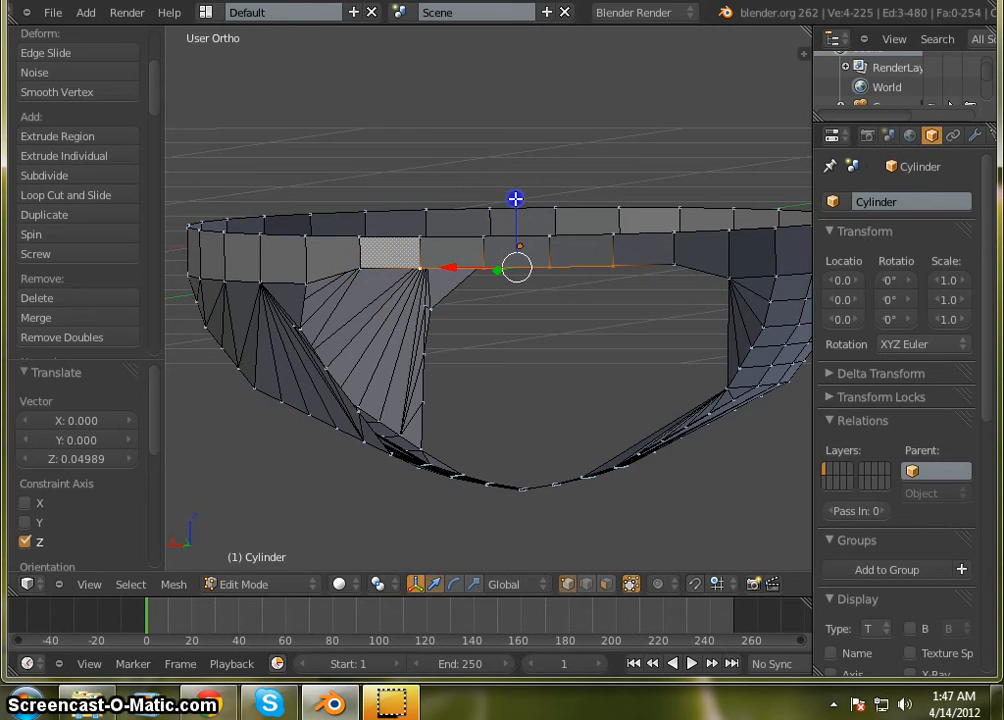
{"action": "left_click_drag", "start_coordinate": [515, 194], "coordinate": [515, 187]}
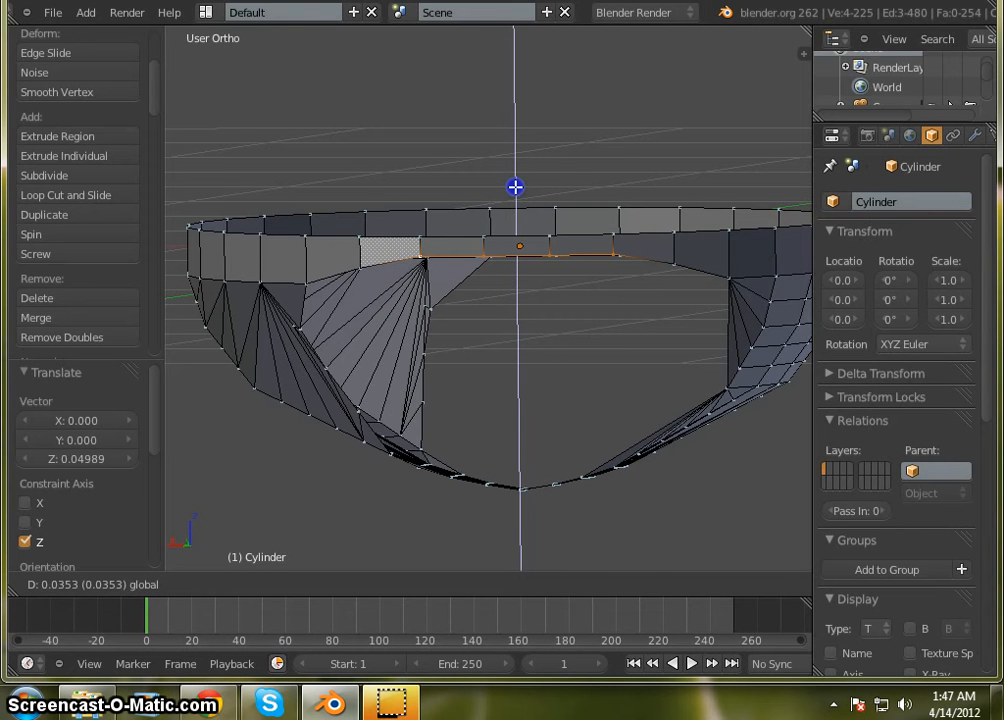
{"action": "left_click_drag", "start_coordinate": [515, 187], "coordinate": [515, 187]}
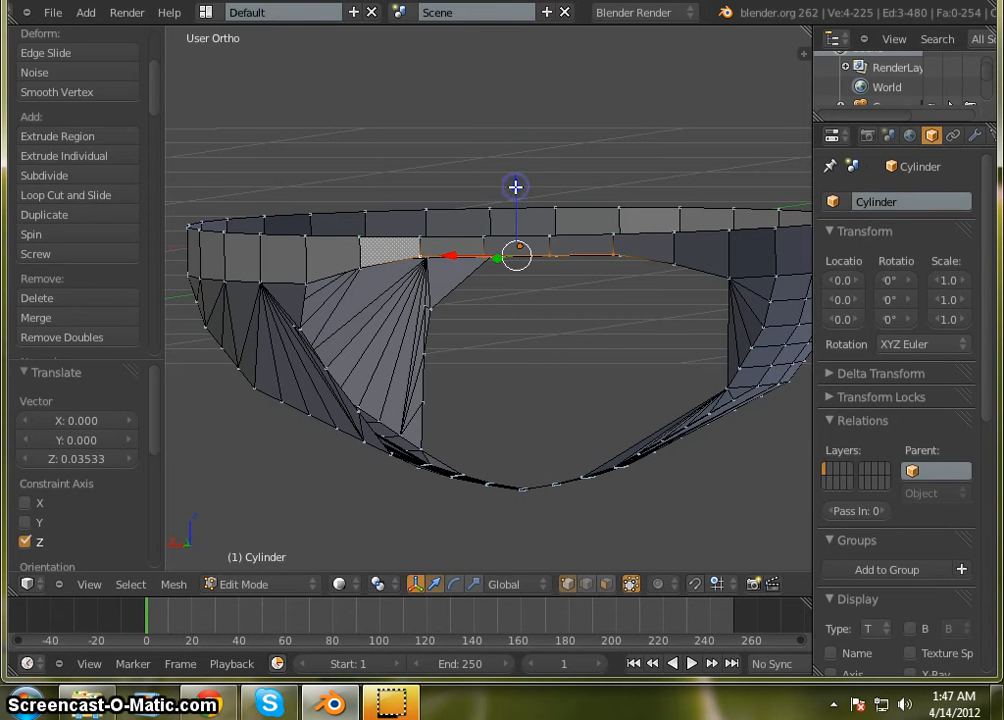
Narrow the selection to the two centre vertices, raise them about 0.0265 along Z, and deselect everything
{"action": "right_click", "coordinate": [613, 250], "text": "shift"}
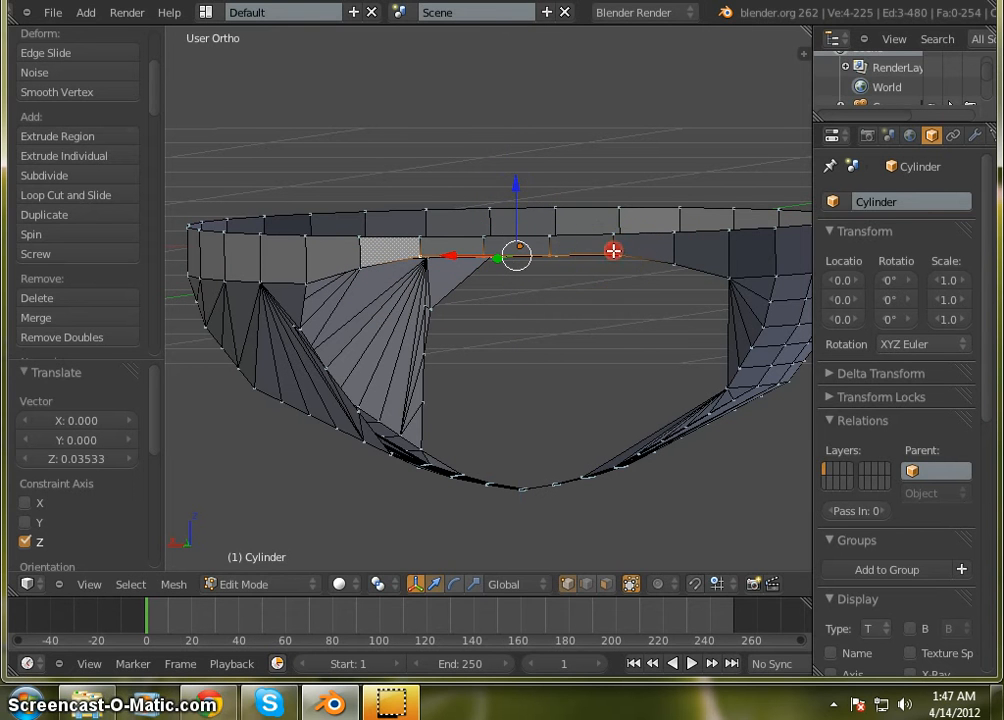
{"action": "right_click", "coordinate": [420, 255], "text": "shift"}
{"action": "left_click_drag", "start_coordinate": [513, 188], "coordinate": [513, 184]}
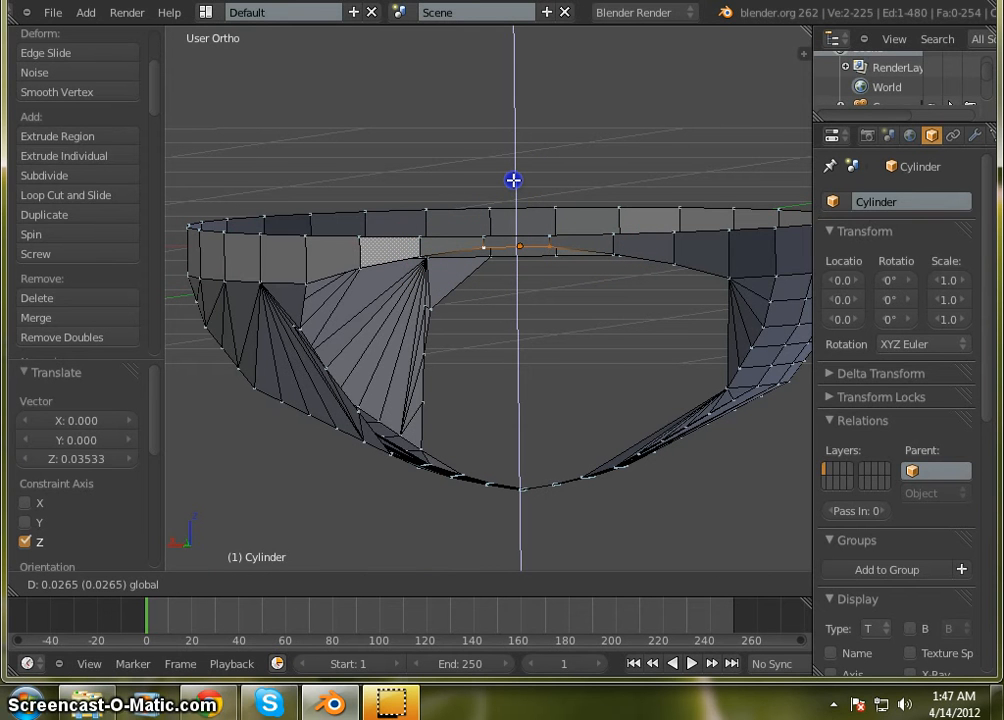
{"action": "left_click", "coordinate": [513, 180]}
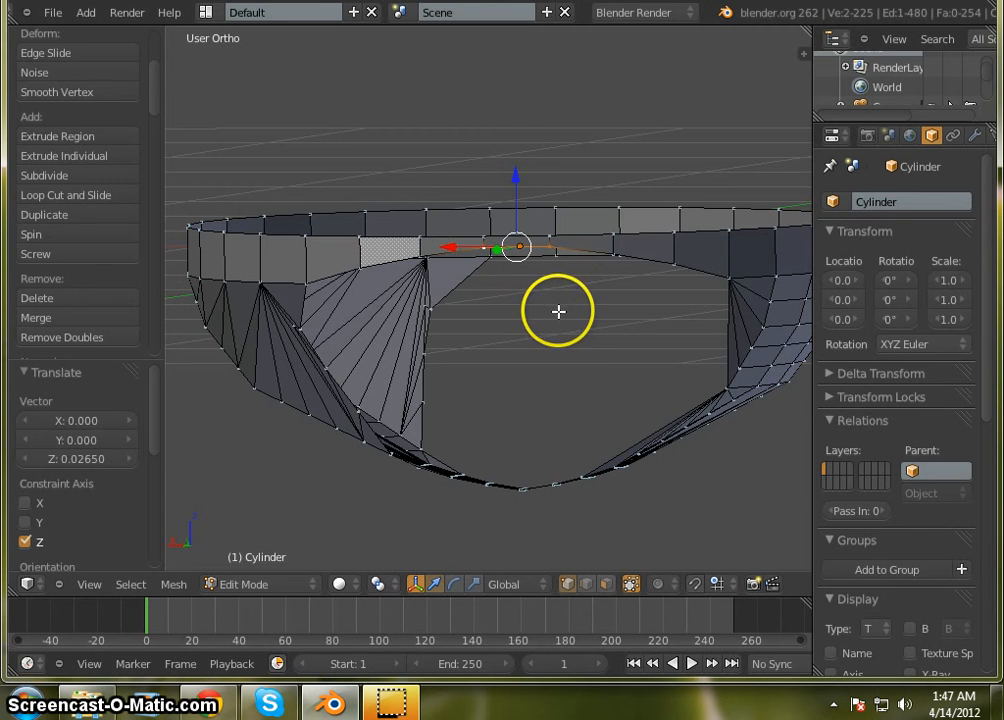
{"action": "key", "text": "a"}
Select the six lower-edge vertices of the ring band above the opposite side opening and raise them about 0.042 along Z
{"action": "scroll", "coordinate": [569, 233], "scroll_direction": "down", "scroll_amount": 3}
{"action": "middle_click_drag", "start_coordinate": [569, 233], "coordinate": [483, 269]}
{"action": "scroll", "coordinate": [448, 253], "scroll_direction": "up", "scroll_amount": 3}
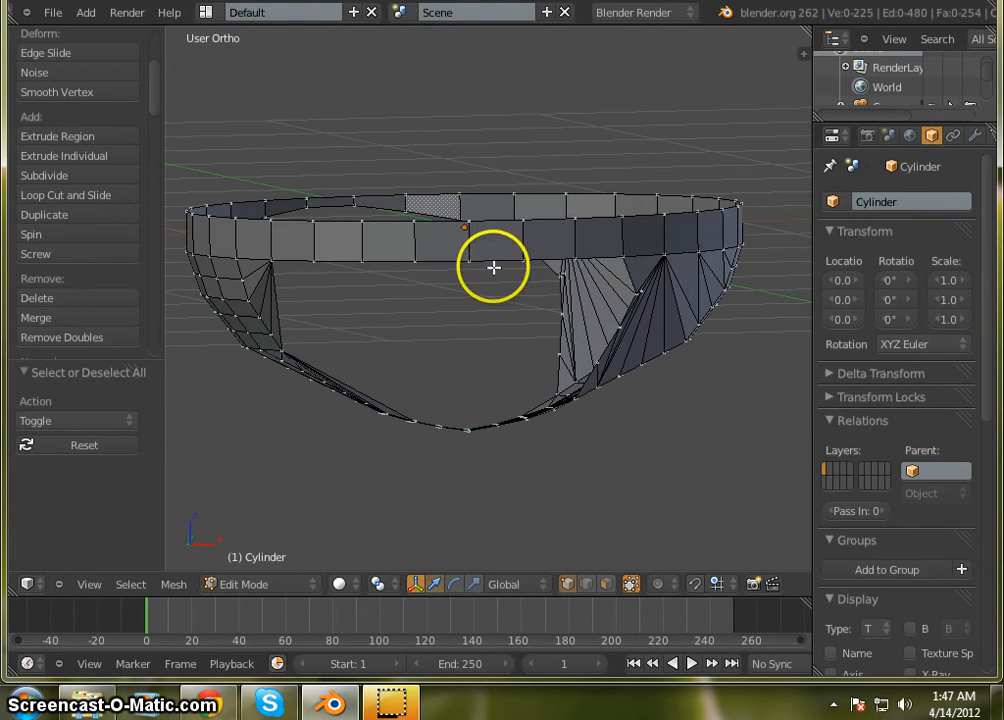
{"action": "right_click", "coordinate": [569, 256]}
{"action": "right_click", "coordinate": [518, 260], "text": "shift"}
{"action": "right_click", "coordinate": [466, 262], "text": "shift"}
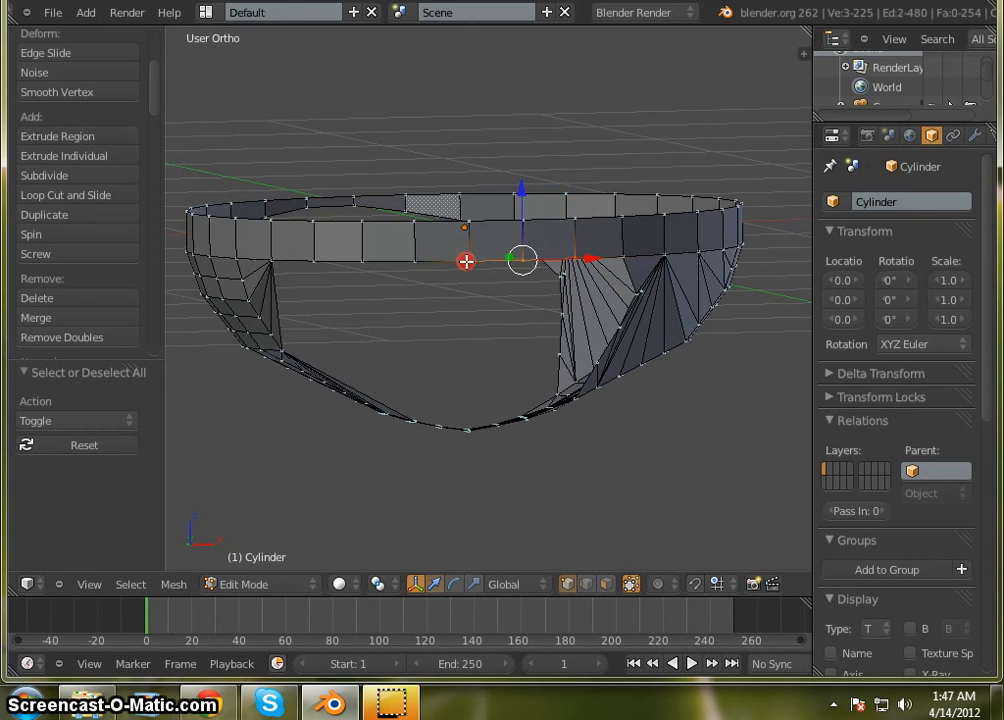
{"action": "right_click", "coordinate": [410, 262], "text": "shift"}
{"action": "right_click", "coordinate": [365, 263], "text": "shift"}
{"action": "right_click", "coordinate": [317, 262], "text": "shift"}
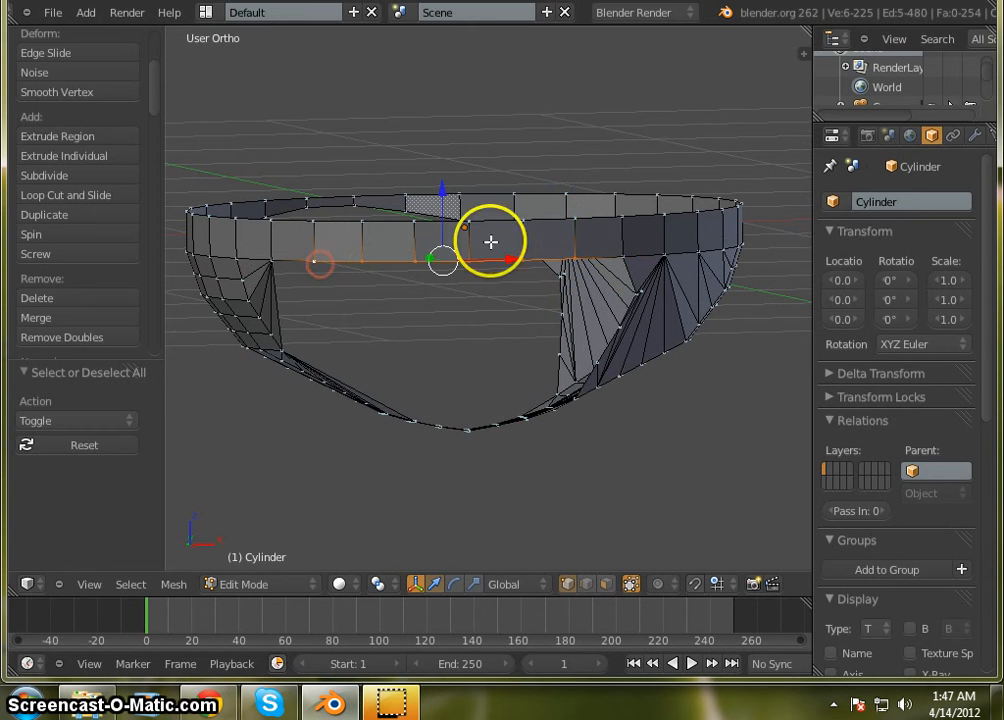
{"action": "key", "text": "g"}
{"action": "key", "text": "z"}
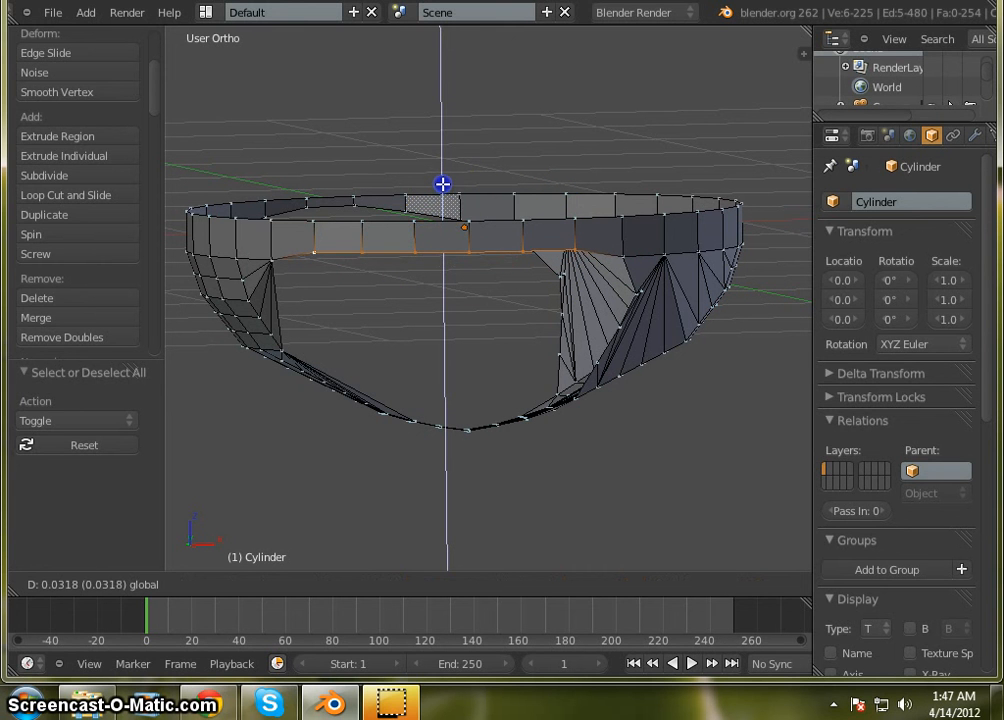
{"action": "left_click", "coordinate": [443, 182]}
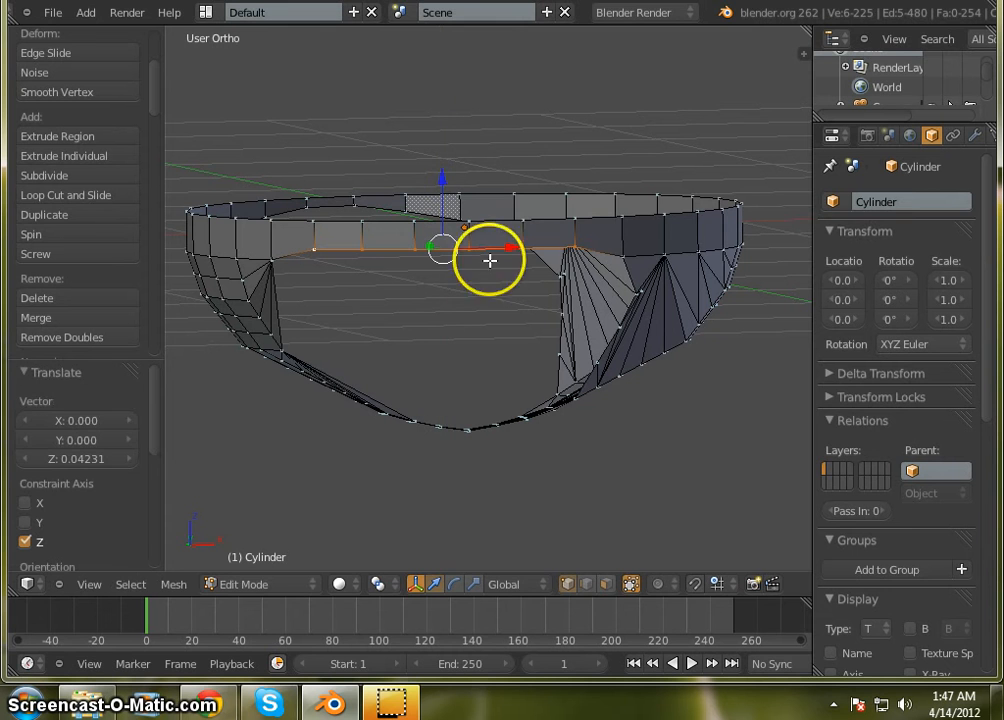
Drop the two end vertices from this selection and raise the remaining four about 0.035 along Z
{"action": "right_click", "coordinate": [575, 243], "text": "shift"}
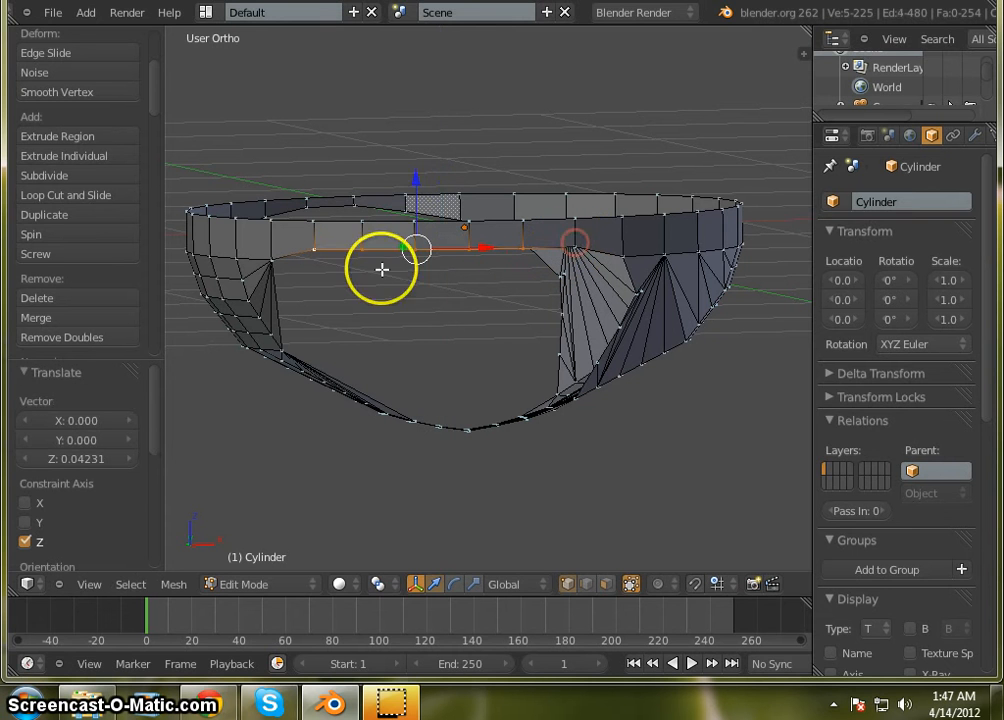
{"action": "right_click", "coordinate": [319, 244], "text": "shift"}
{"action": "left_click_drag", "start_coordinate": [445, 180], "coordinate": [441, 174]}
Keep only the two centre vertices of this edge selected, raise them about 0.028 along Z, and deselect everything
{"action": "right_click", "coordinate": [522, 236], "text": "shift"}
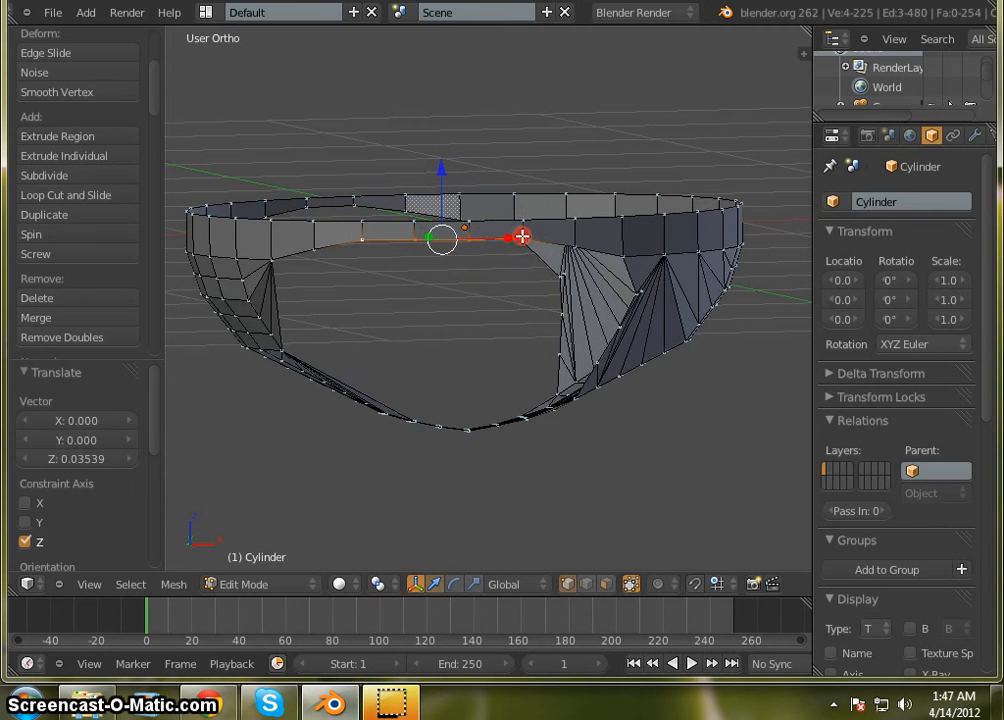
{"action": "right_click", "coordinate": [357, 239], "text": "shift"}
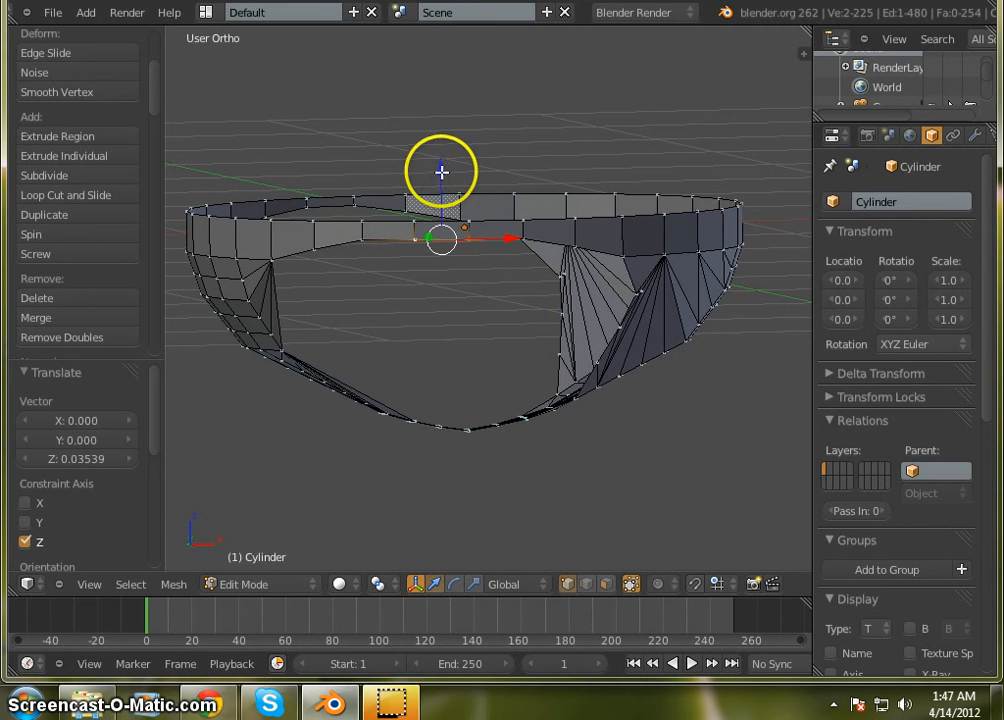
{"action": "left_click_drag", "start_coordinate": [441, 170], "coordinate": [437, 171]}
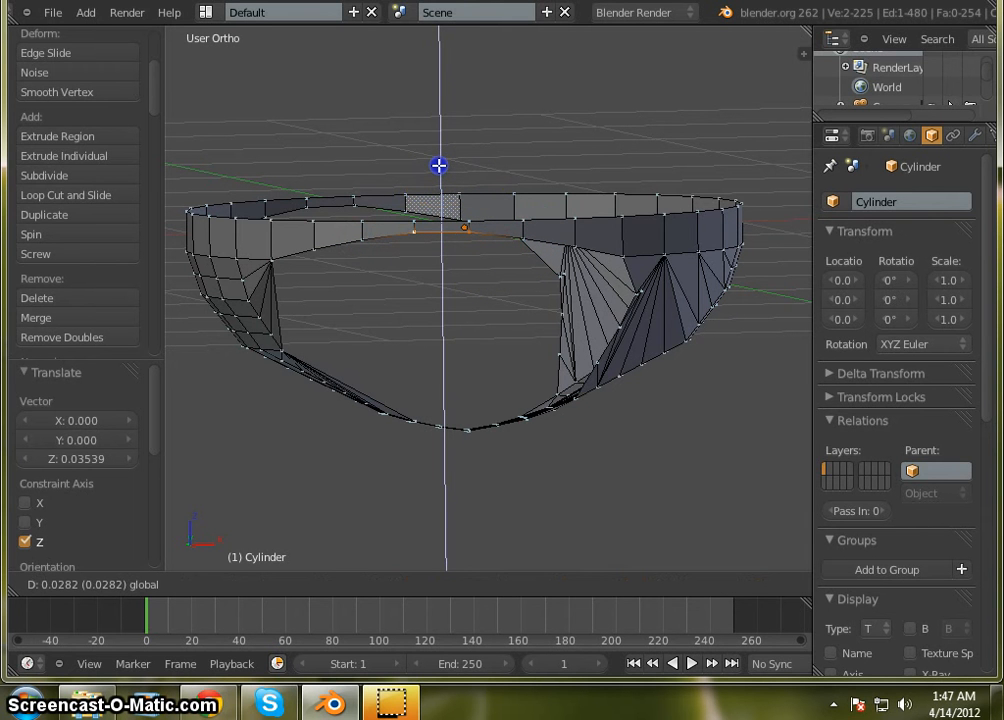
{"action": "left_click_drag", "start_coordinate": [439, 165], "coordinate": [439, 165]}
{"action": "middle_click_drag", "start_coordinate": [522, 388], "coordinate": [538, 437]}
{"action": "middle_click_drag", "start_coordinate": [597, 412], "coordinate": [391, 225]}
{"action": "key", "text": "a"}
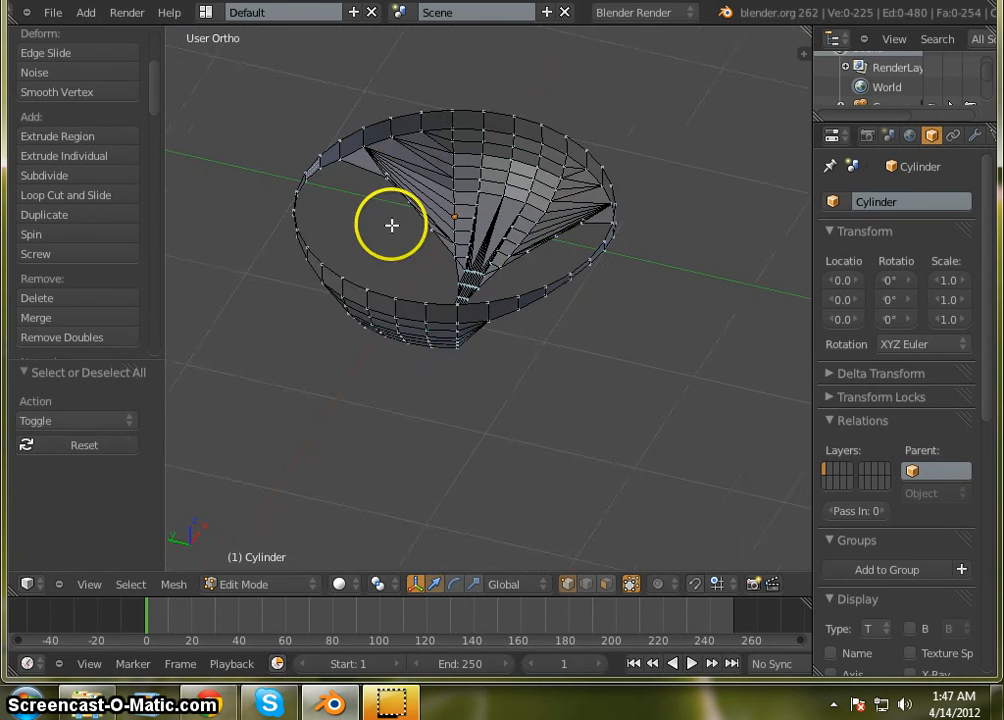
Examine the ring band's arched lower edges, the side openings and the hanging panel from all around and above
{"action": "middle_click_drag", "start_coordinate": [399, 378], "coordinate": [425, 306]}
{"action": "middle_click_drag", "start_coordinate": [622, 285], "coordinate": [602, 296]}
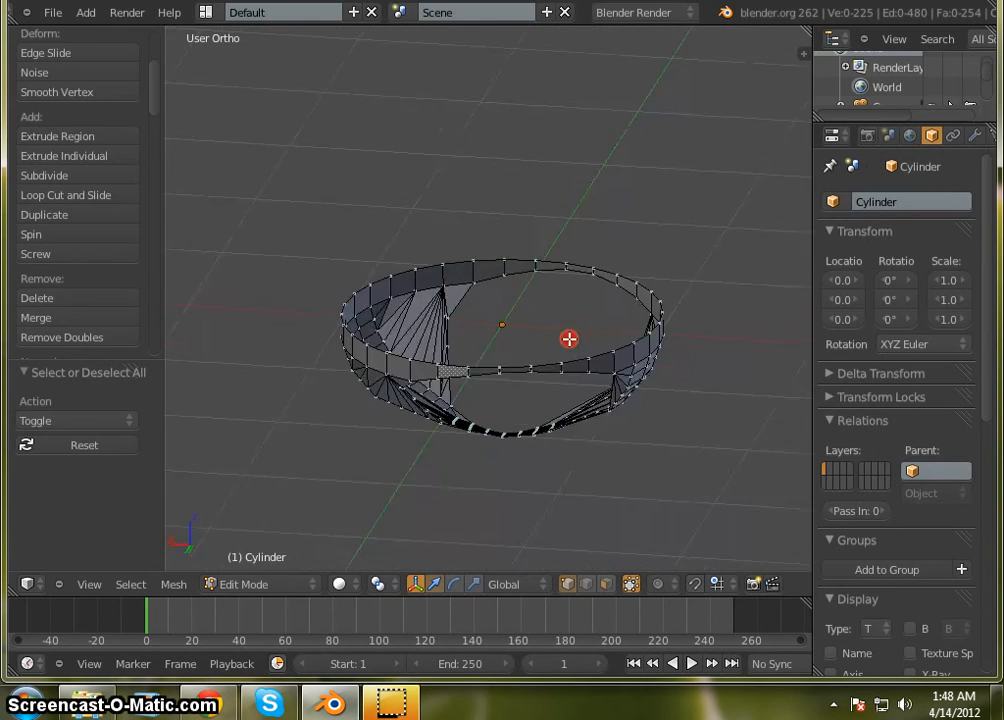
{"action": "middle_click_drag", "start_coordinate": [604, 346], "coordinate": [628, 251]}
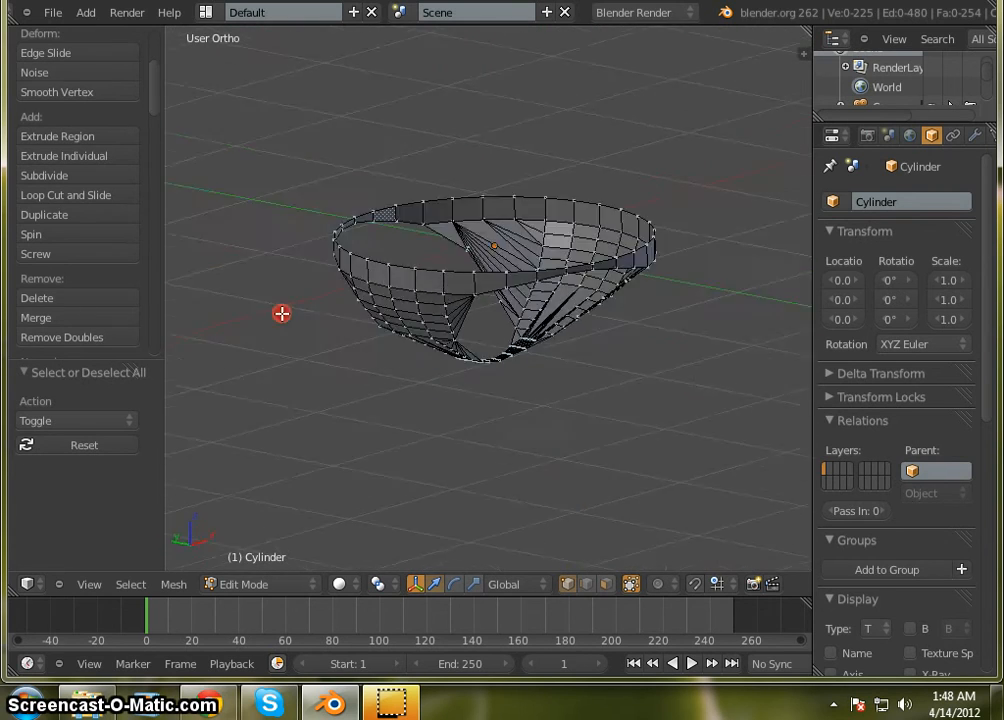
{"action": "middle_click_drag", "start_coordinate": [382, 261], "coordinate": [415, 259]}
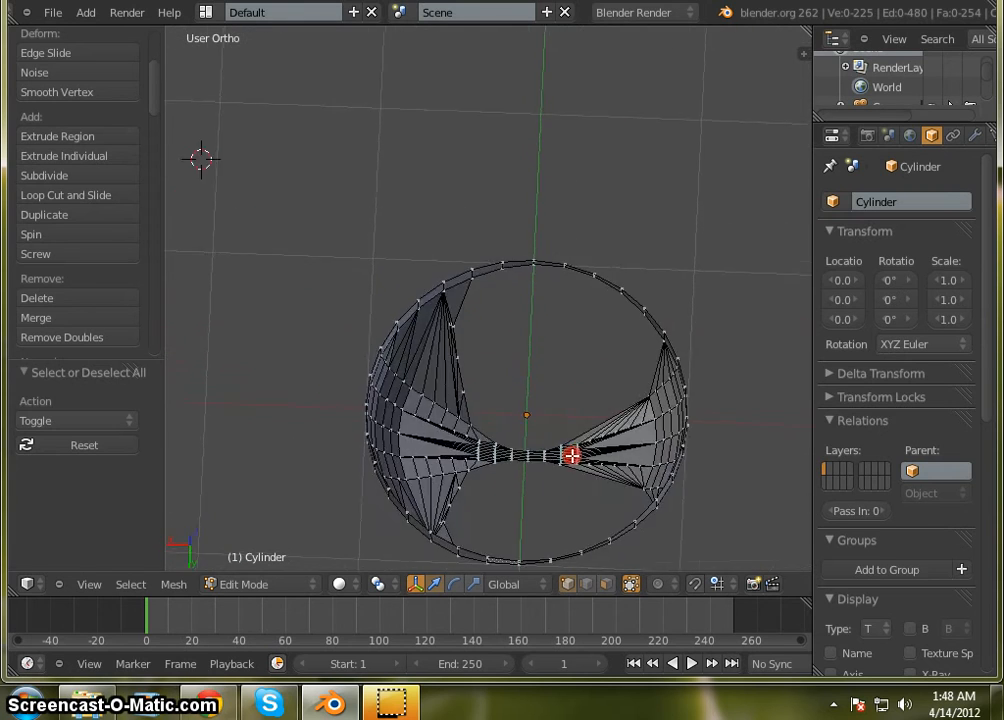
{"action": "middle_click_drag", "start_coordinate": [573, 390], "coordinate": [586, 290]}
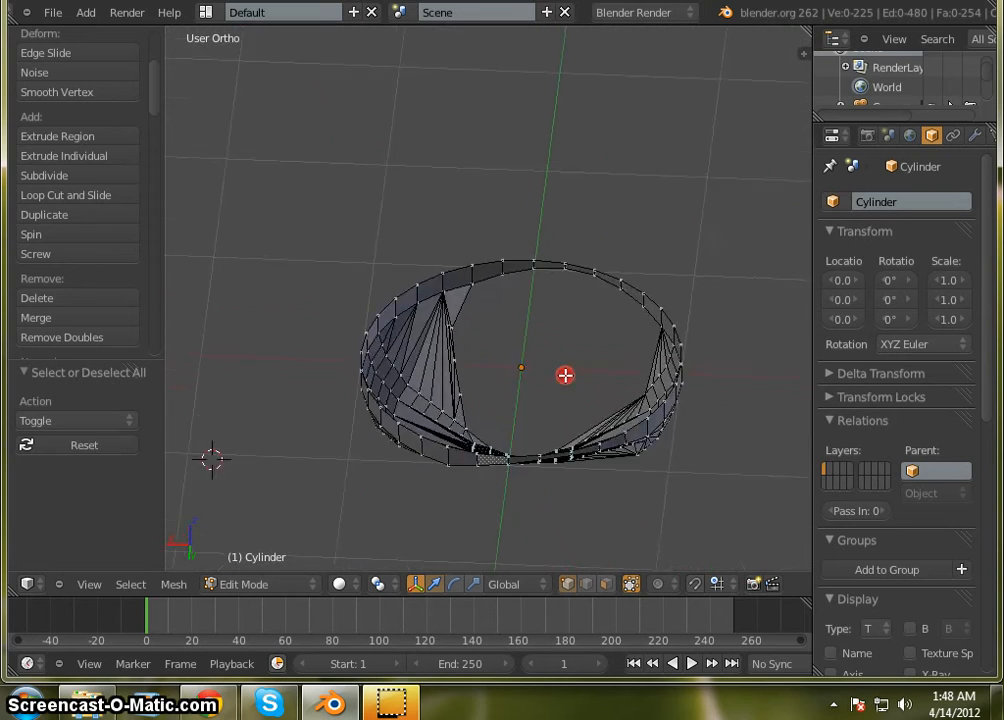
{"action": "middle_click_drag", "start_coordinate": [586, 290], "coordinate": [540, 300]}
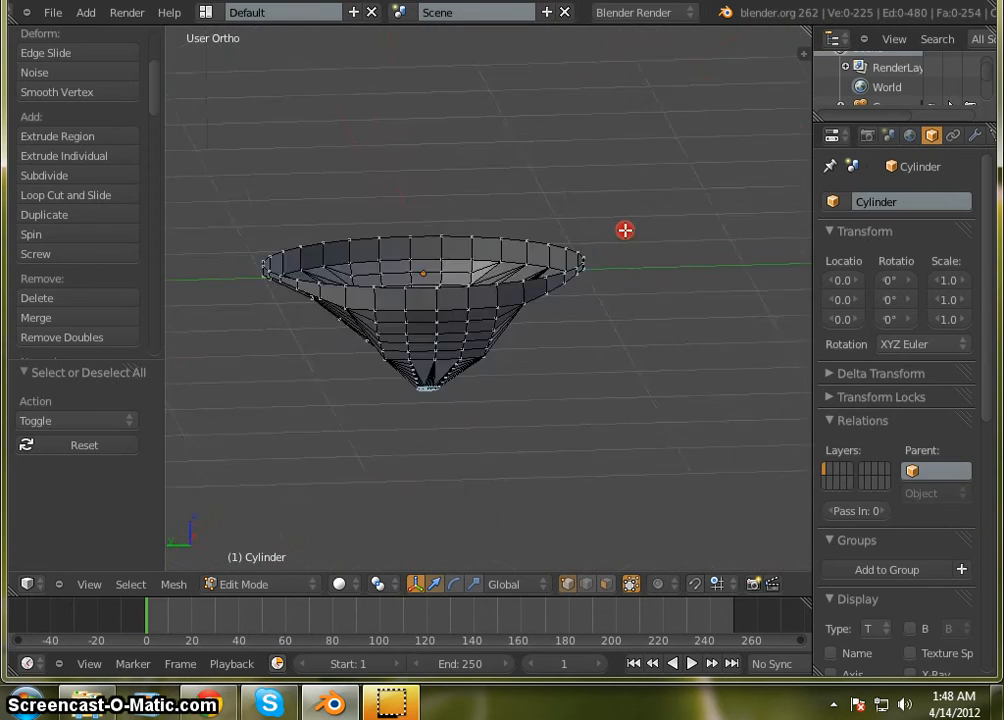
{"action": "middle_click_drag", "start_coordinate": [624, 277], "coordinate": [674, 292]}
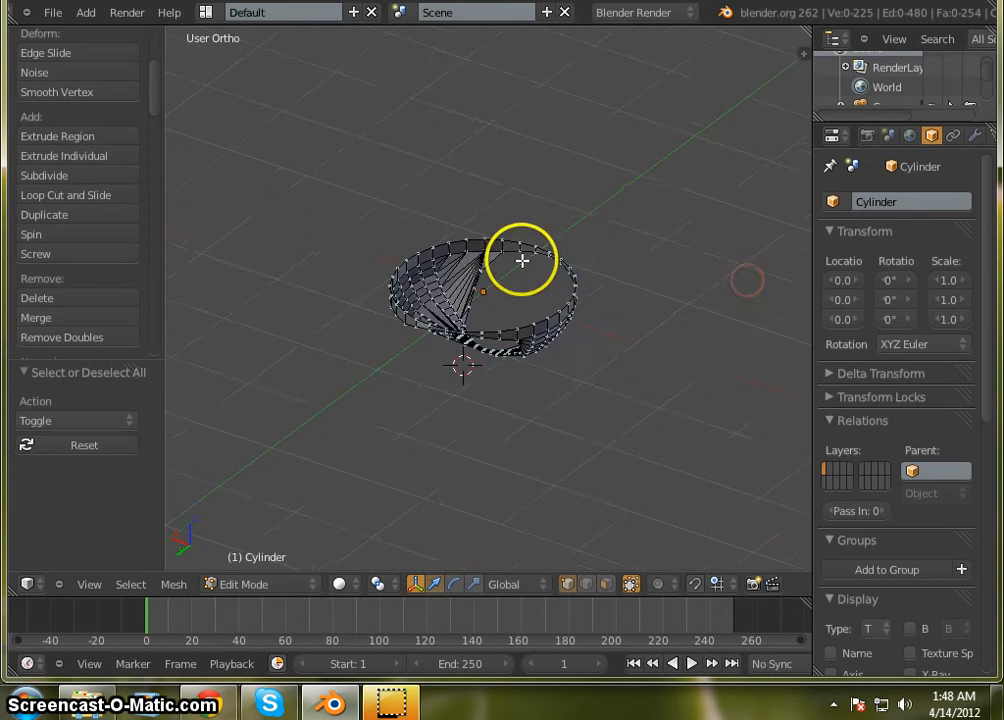
{"action": "middle_click_drag", "start_coordinate": [453, 375], "coordinate": [516, 509]}
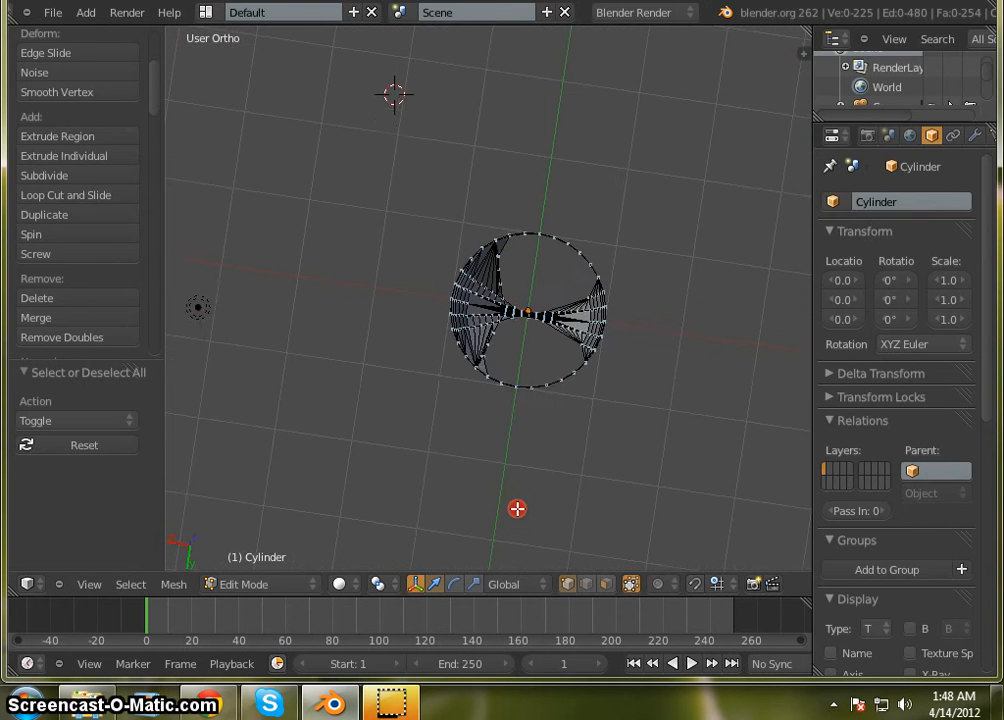
{"action": "scroll", "coordinate": [466, 254], "scroll_direction": "up", "scroll_amount": 3}
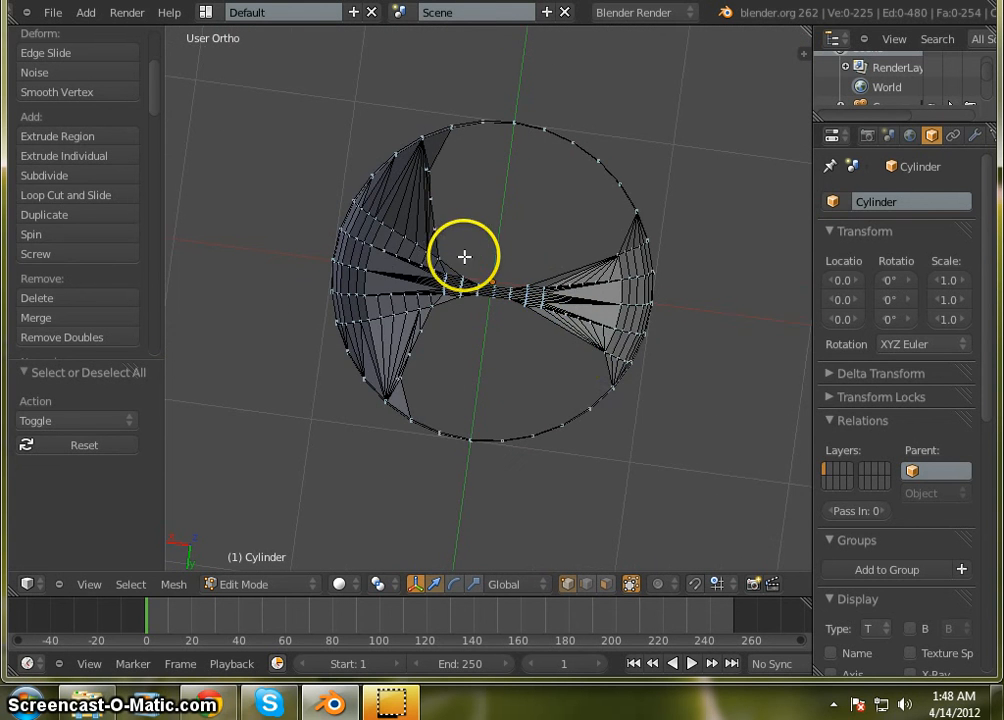
{"action": "middle_click_drag", "start_coordinate": [493, 241], "coordinate": [655, 241]}
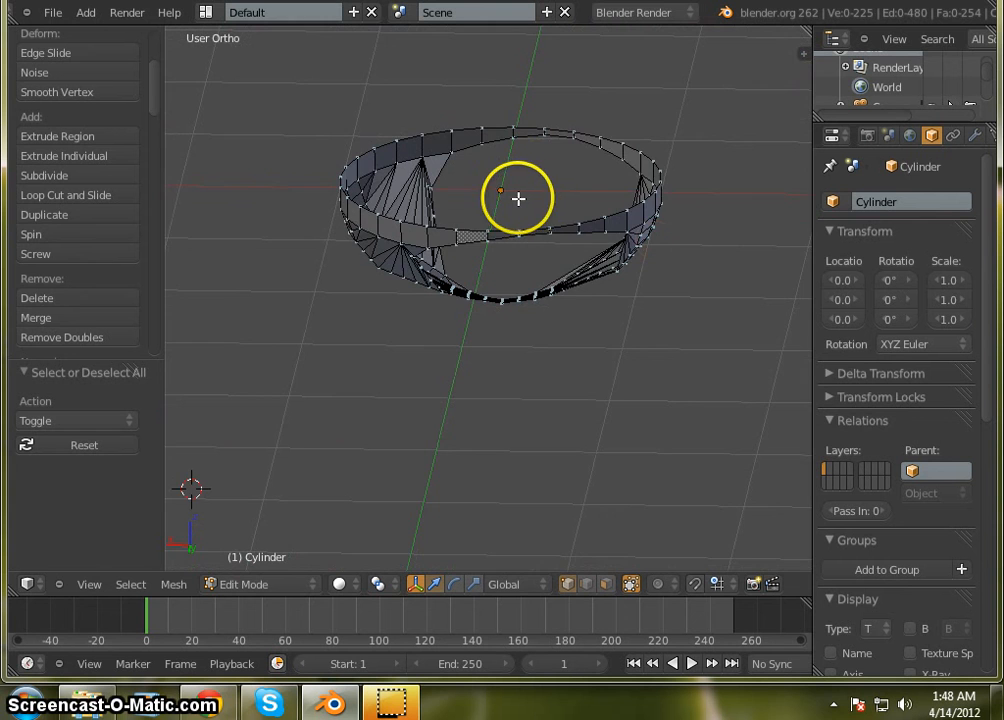
{"action": "scroll", "coordinate": [518, 198], "scroll_direction": "up", "scroll_amount": 3}
{"action": "scroll", "coordinate": [518, 198], "scroll_direction": "down", "scroll_amount": 2}
{"action": "middle_click_drag", "start_coordinate": [588, 311], "coordinate": [524, 281]}
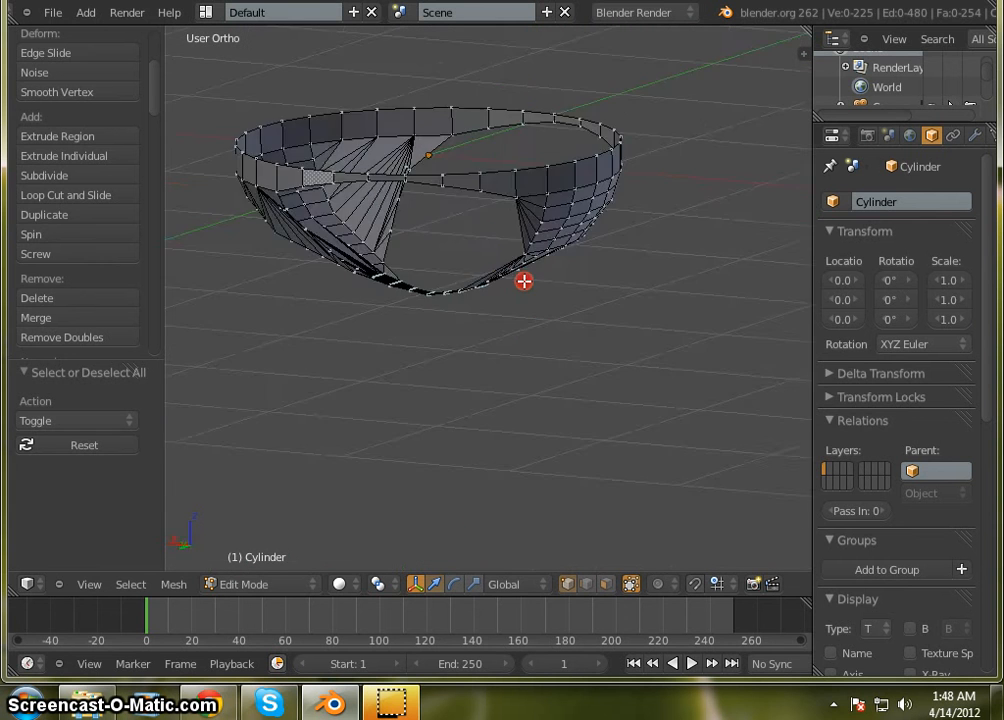
{"action": "middle_click_drag", "start_coordinate": [579, 251], "coordinate": [300, 45]}
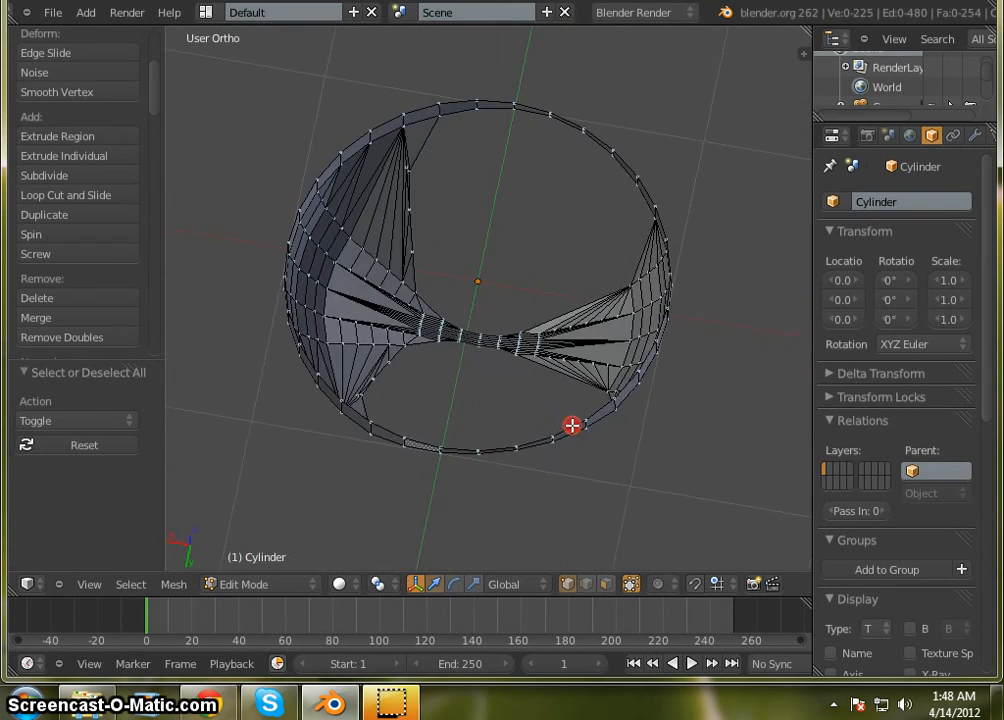
{"action": "scroll", "coordinate": [461, 235], "scroll_direction": "up", "scroll_amount": 3}
{"action": "scroll", "coordinate": [505, 316], "scroll_direction": "down", "scroll_amount": 5}
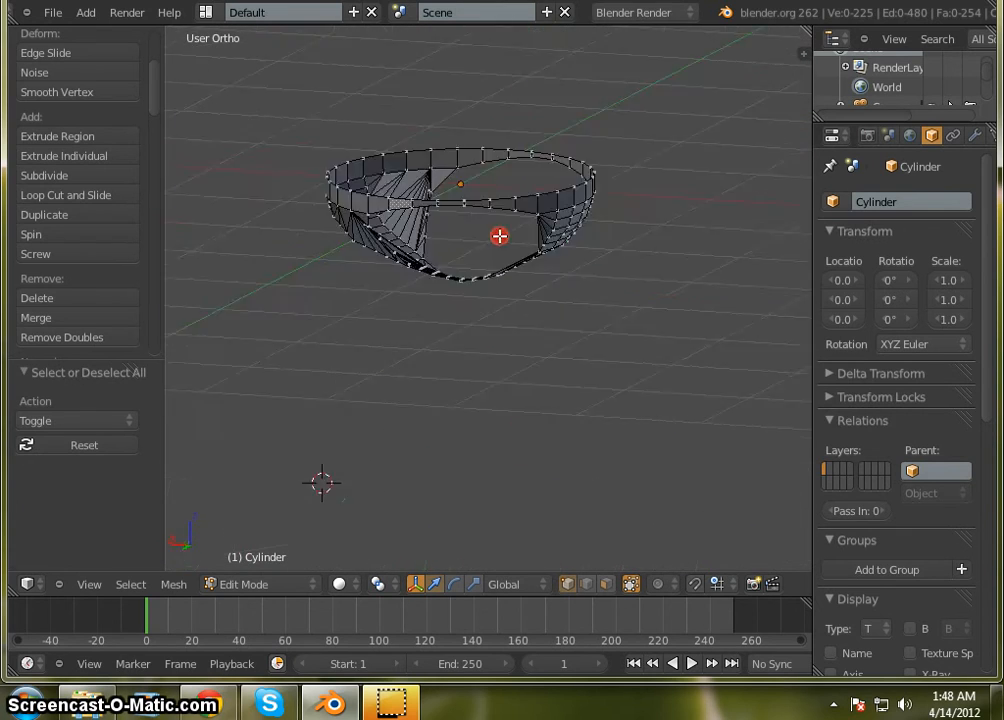
{"action": "middle_click_drag", "start_coordinate": [499, 235], "coordinate": [500, 340]}
{"action": "middle_click_drag", "start_coordinate": [473, 402], "coordinate": [478, 429]}
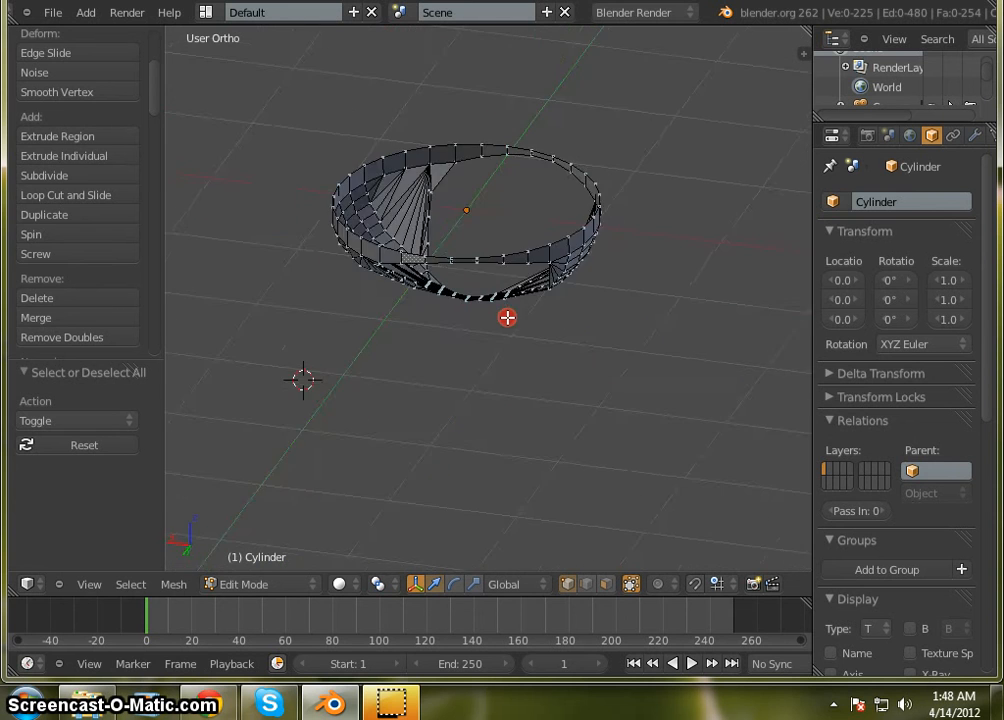
{"action": "middle_click_drag", "start_coordinate": [542, 264], "coordinate": [533, 299]}
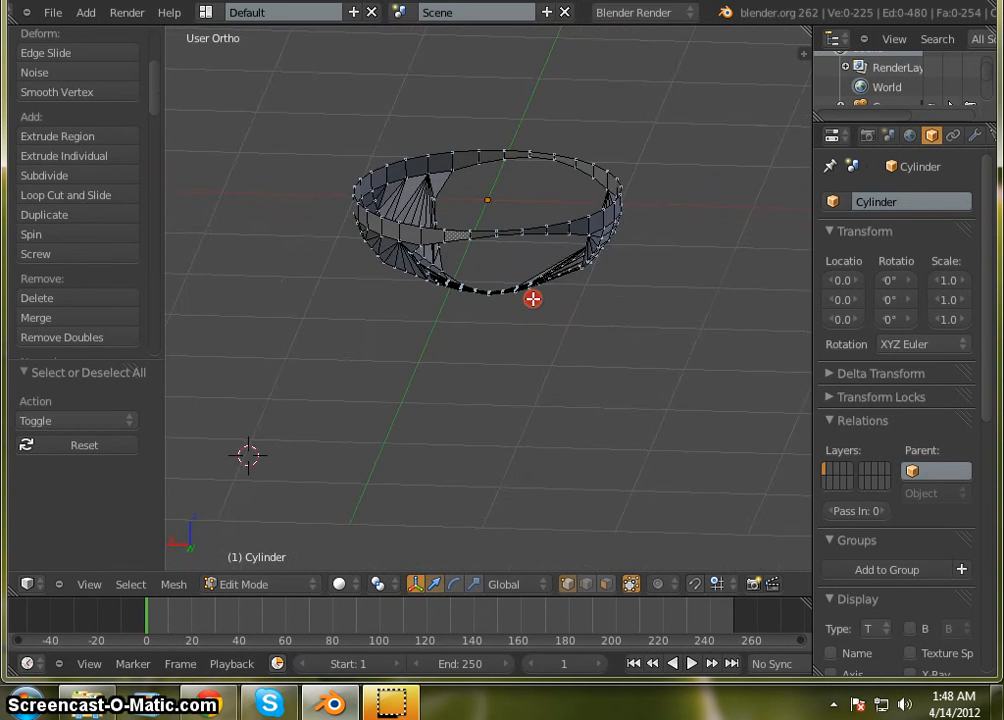
{"action": "scroll", "coordinate": [440, 165], "scroll_direction": "up", "scroll_amount": 4}
{"action": "scroll", "coordinate": [560, 197], "scroll_direction": "down", "scroll_amount": 4}
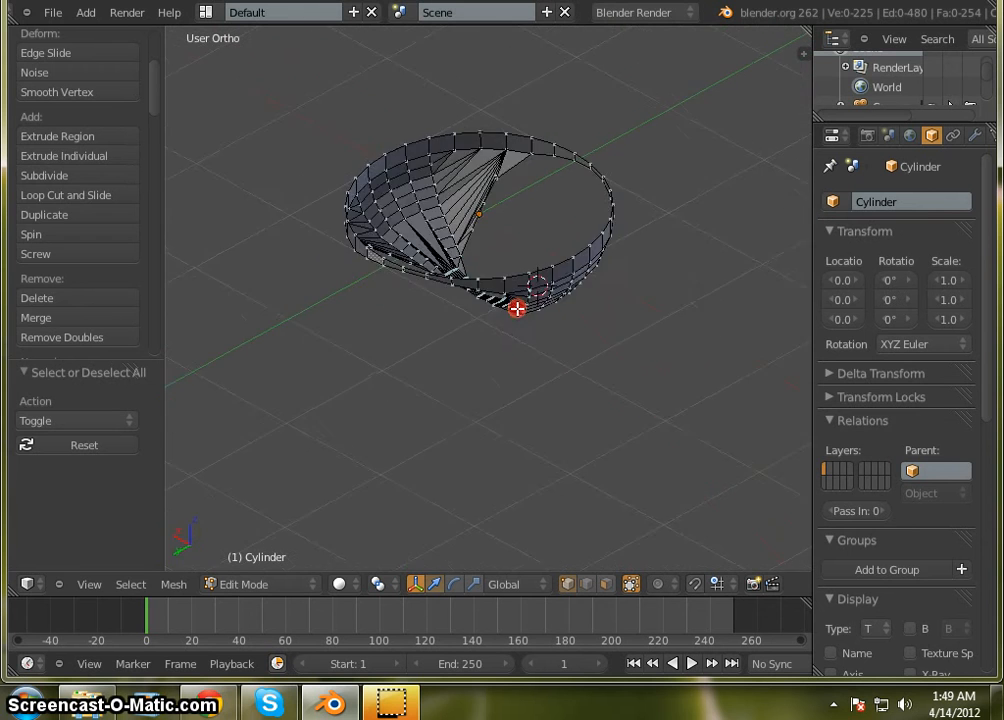
{"action": "middle_click_drag", "start_coordinate": [330, 240], "coordinate": [506, 218]}
{"action": "scroll", "coordinate": [502, 197], "scroll_direction": "up", "scroll_amount": 3}
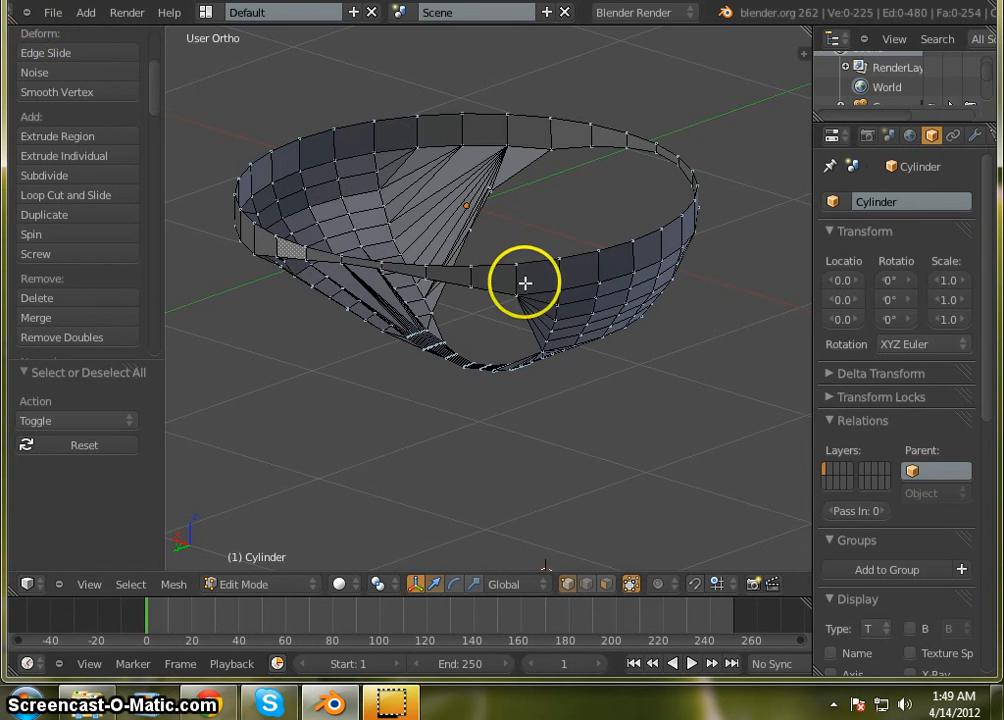
Select all vertices of the Cylinder mesh
{"action": "scroll", "coordinate": [520, 214], "scroll_direction": "down", "scroll_amount": 3}
{"action": "middle_click_drag", "start_coordinate": [474, 287], "coordinate": [588, 255]}
{"action": "key", "text": "a"}
{"action": "left_click", "coordinate": [500, 336]}
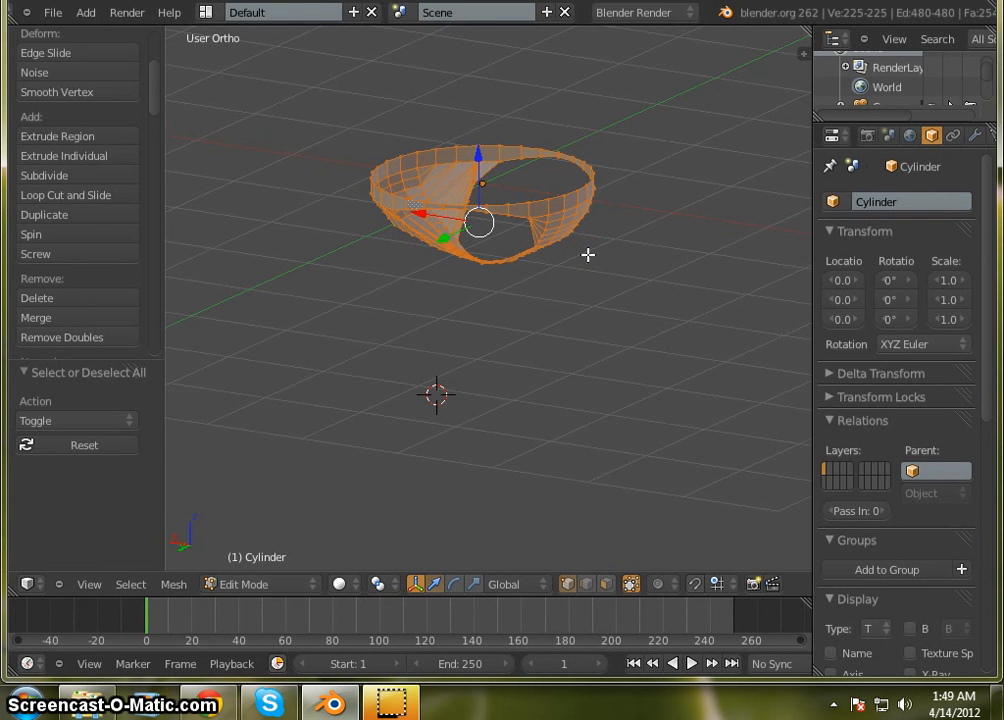
{"action": "key", "text": "space"}
{"action": "left_click", "coordinate": [575, 256]}
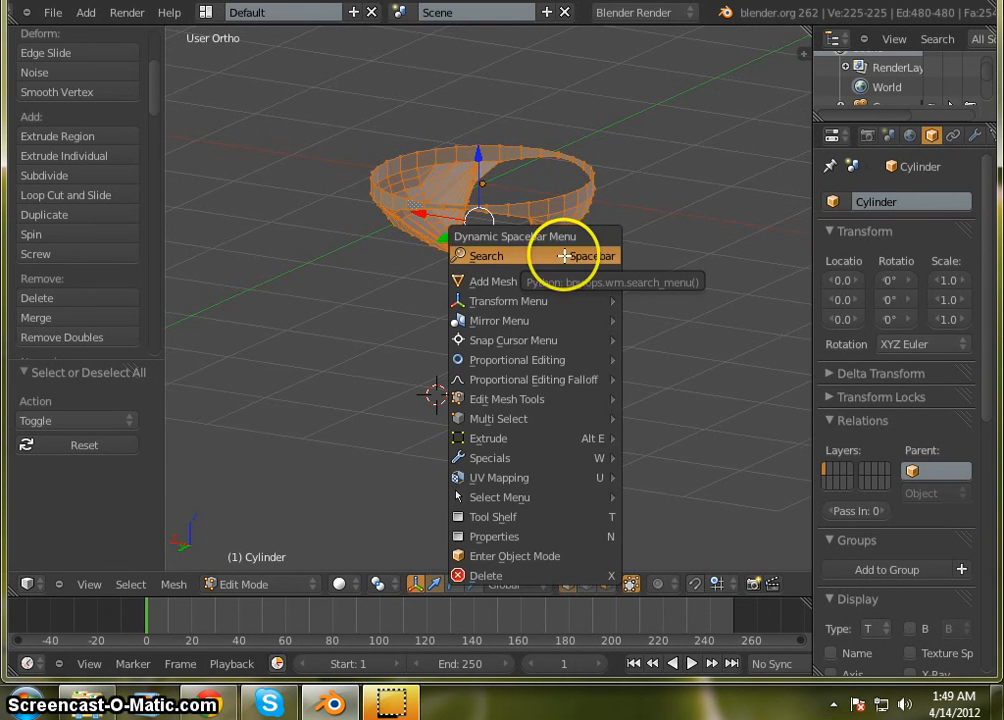
{"action": "type", "text": "sol"}
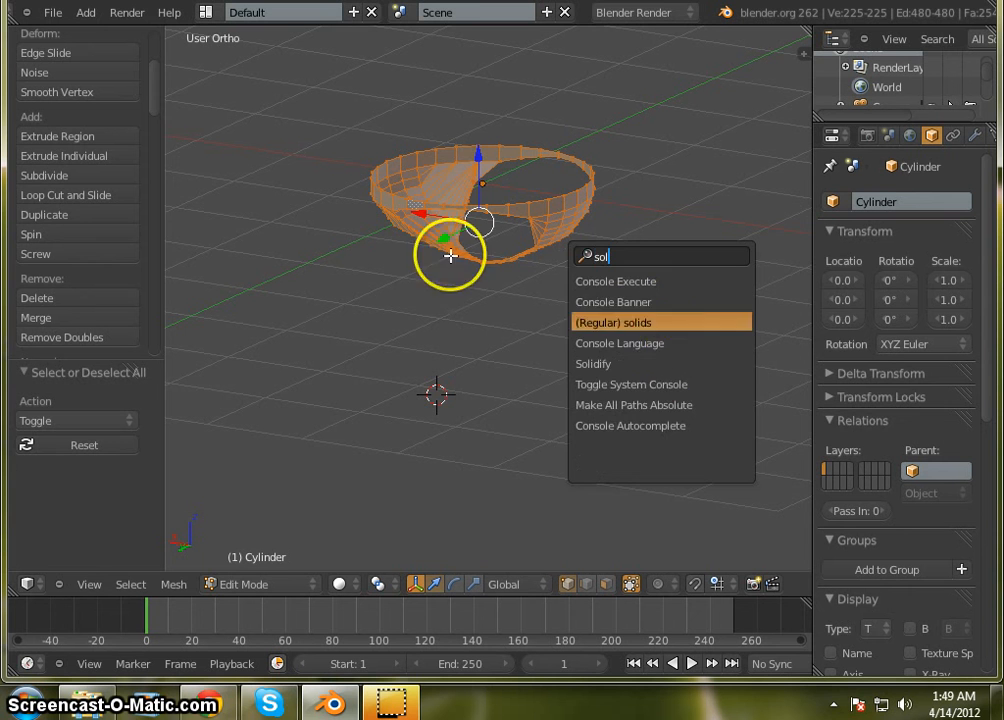
{"action": "middle_click_drag", "start_coordinate": [708, 296], "coordinate": [567, 421]}
Widen the properties area and add a Solidify modifier to the Cylinder mesh
{"action": "left_click_drag", "start_coordinate": [811, 163], "coordinate": [636, 176]}
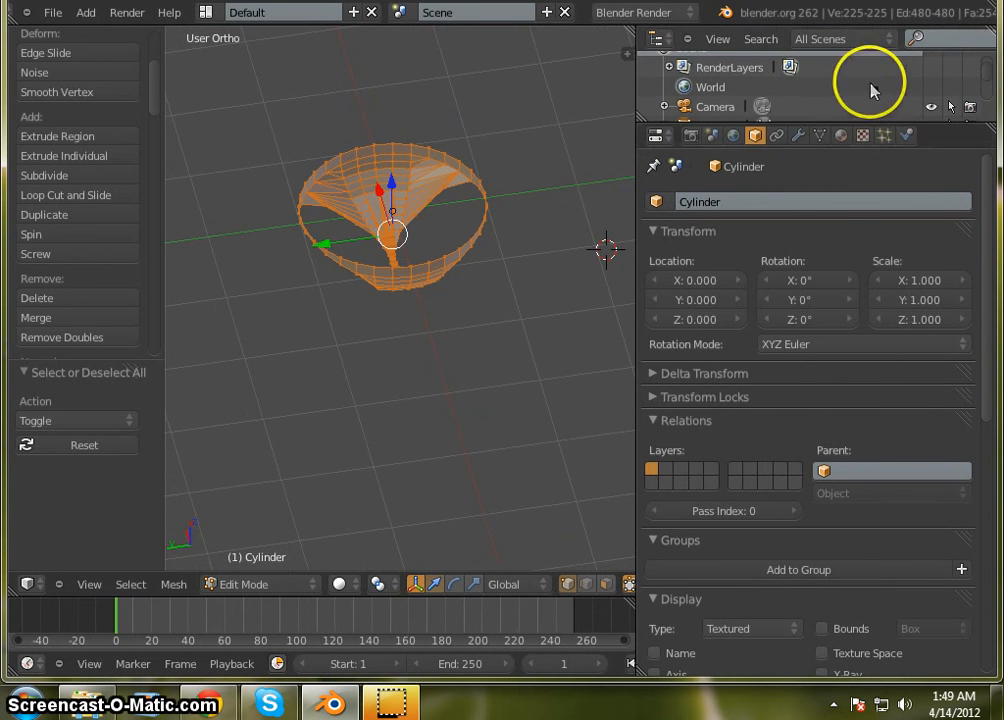
{"action": "left_click", "coordinate": [798, 135]}
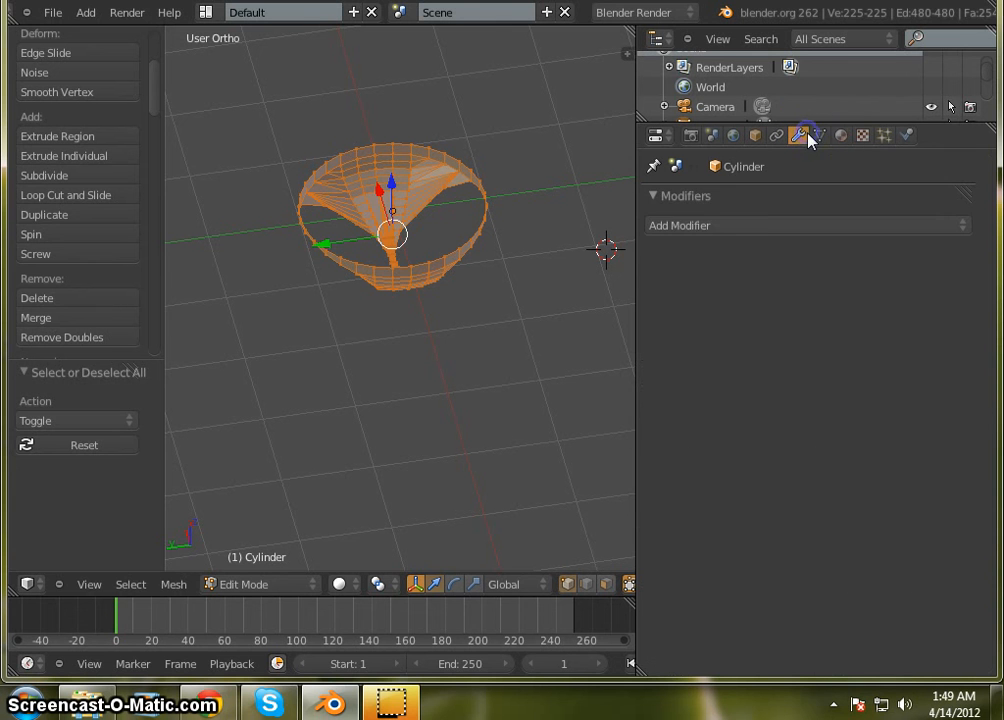
{"action": "left_click", "coordinate": [871, 230]}
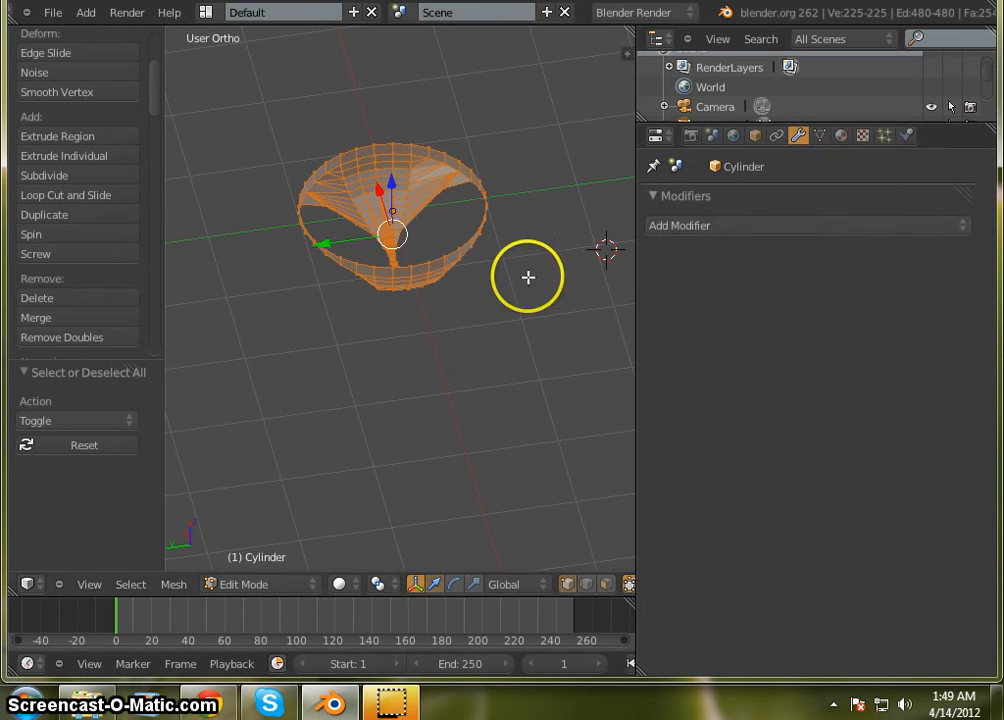
{"action": "left_click", "coordinate": [788, 223]}
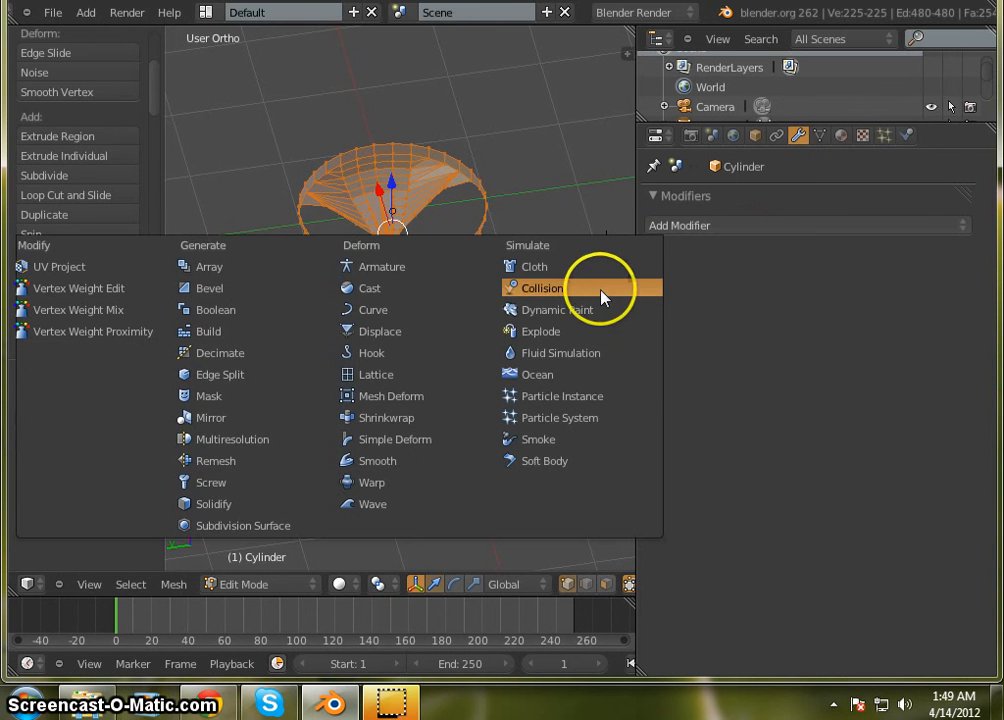
{"action": "left_click", "coordinate": [231, 504]}
{"action": "scroll", "coordinate": [343, 218], "scroll_direction": "up", "scroll_amount": 3}
{"action": "scroll", "coordinate": [417, 244], "scroll_direction": "down", "scroll_amount": 3}
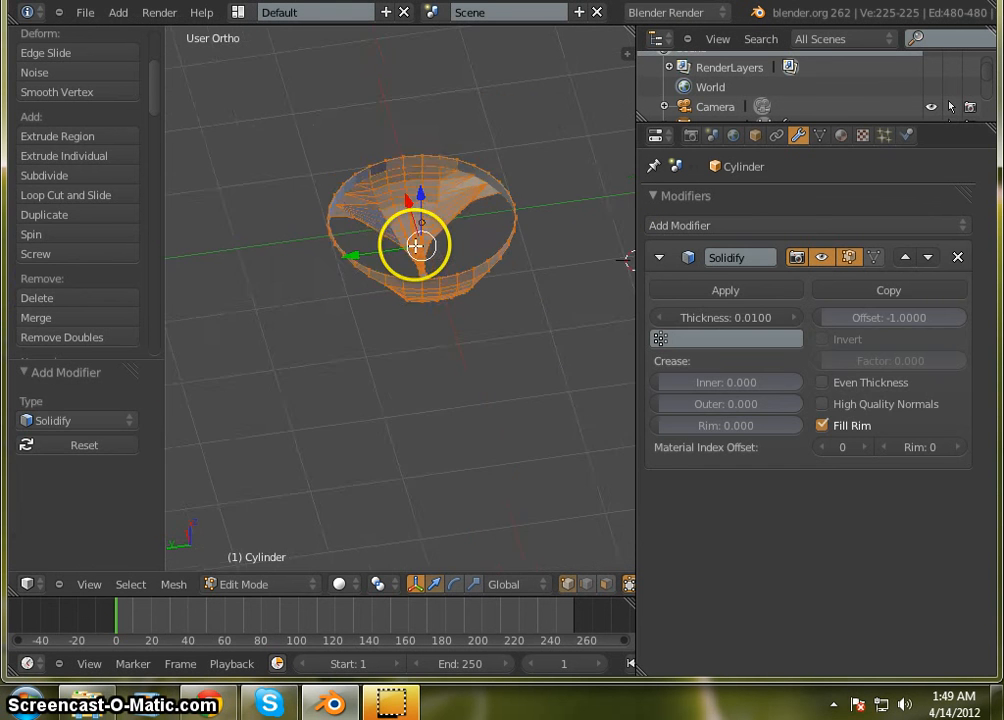
{"action": "scroll", "coordinate": [428, 253], "scroll_direction": "up", "scroll_amount": 2}
{"action": "scroll", "coordinate": [428, 253], "scroll_direction": "up", "scroll_amount": 2}
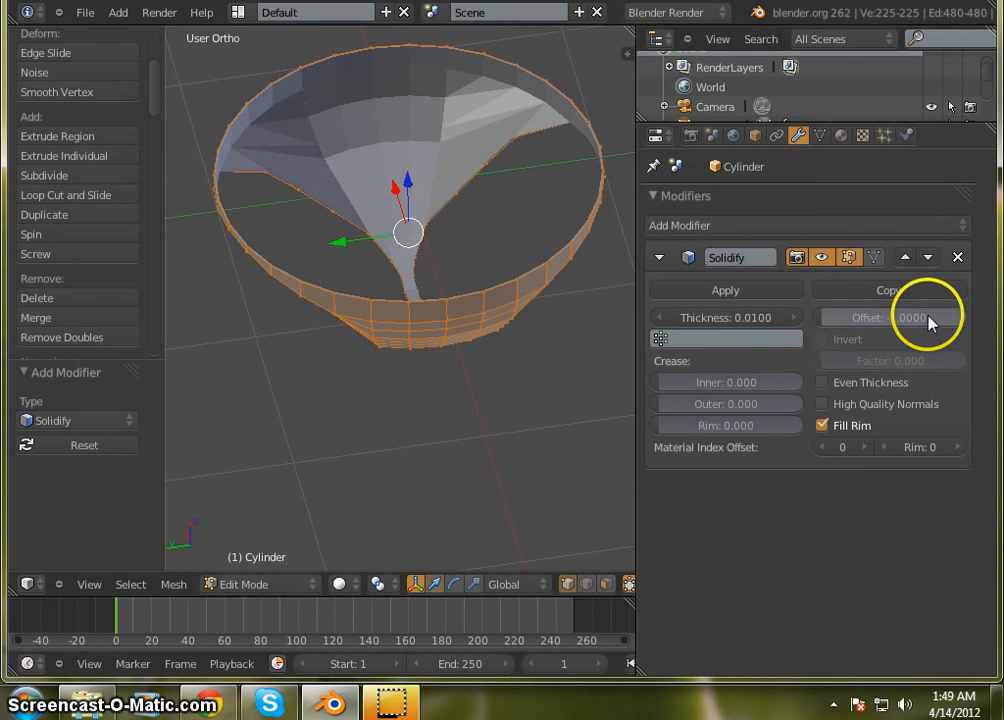
Try a thickness of 0.1 for the Cylinder's Solidify modifier
{"action": "left_click", "coordinate": [750, 318]}
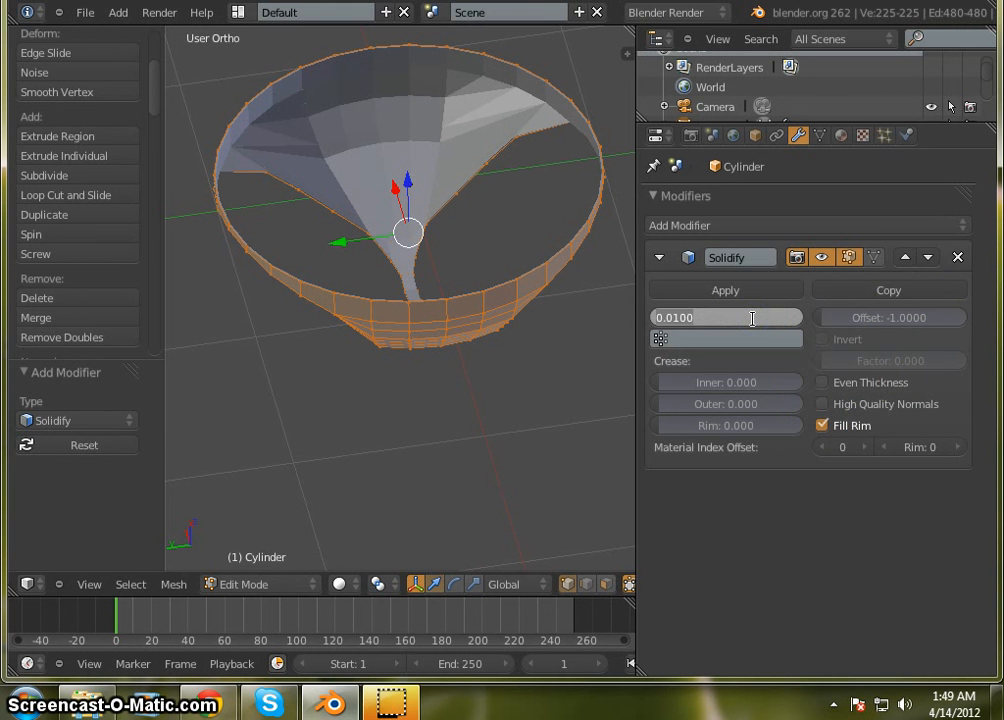
{"action": "type", "text": ".1"}
{"action": "key", "text": "Return"}
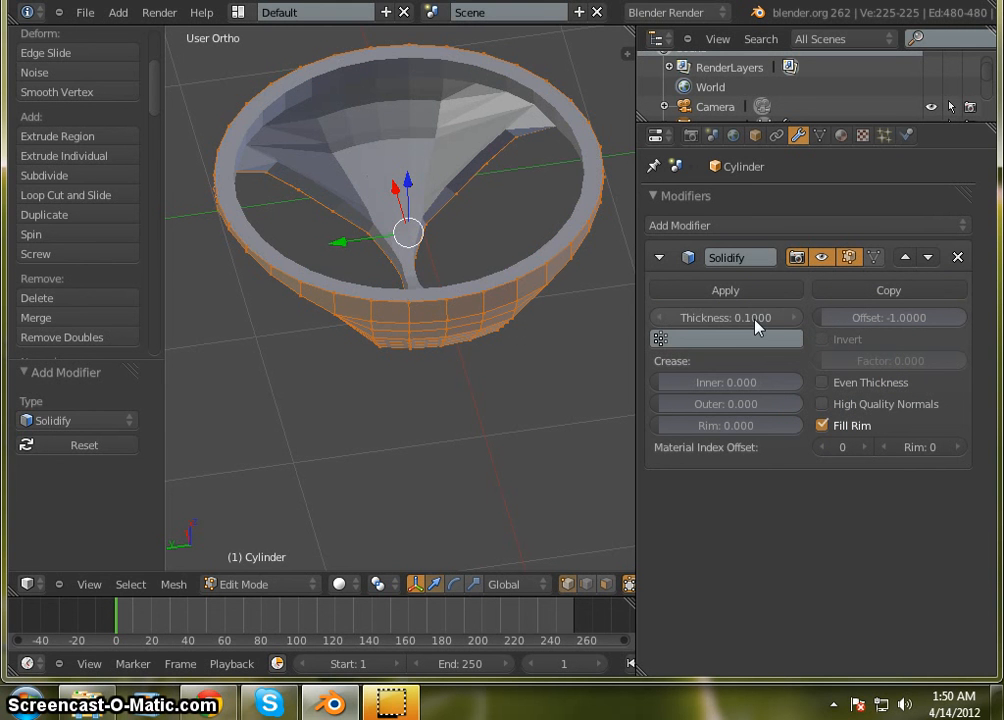
{"action": "scroll", "coordinate": [401, 186], "scroll_direction": "up", "scroll_amount": 2}
{"action": "scroll", "coordinate": [410, 188], "scroll_direction": "down", "scroll_amount": 2}
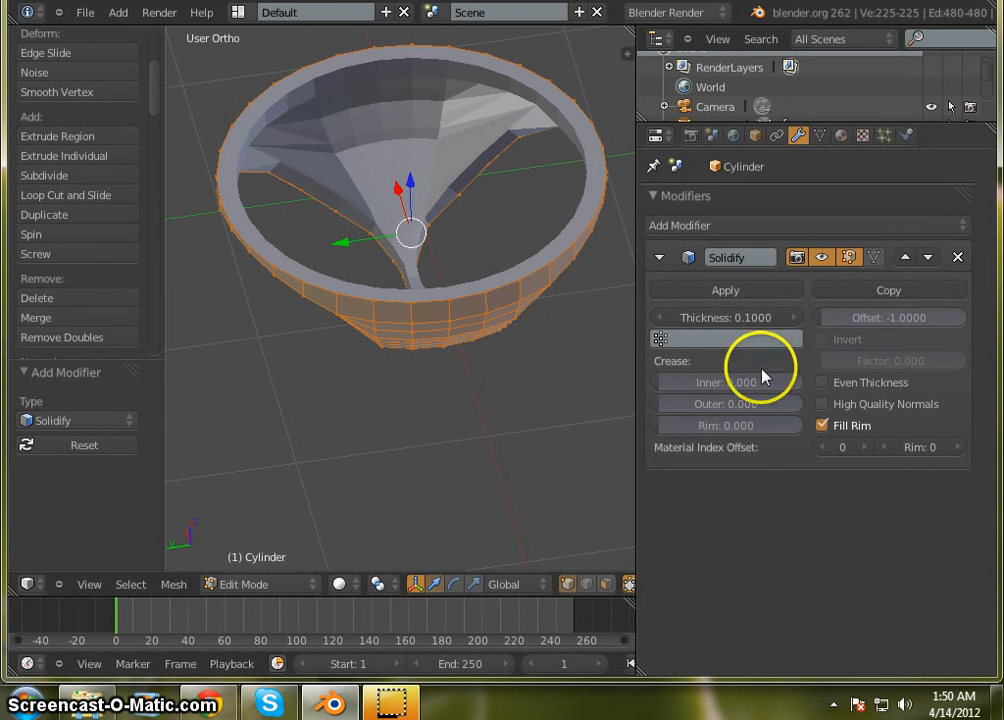
Set the Solidify modifier's thickness to 0.05
{"action": "left_click", "coordinate": [735, 316]}
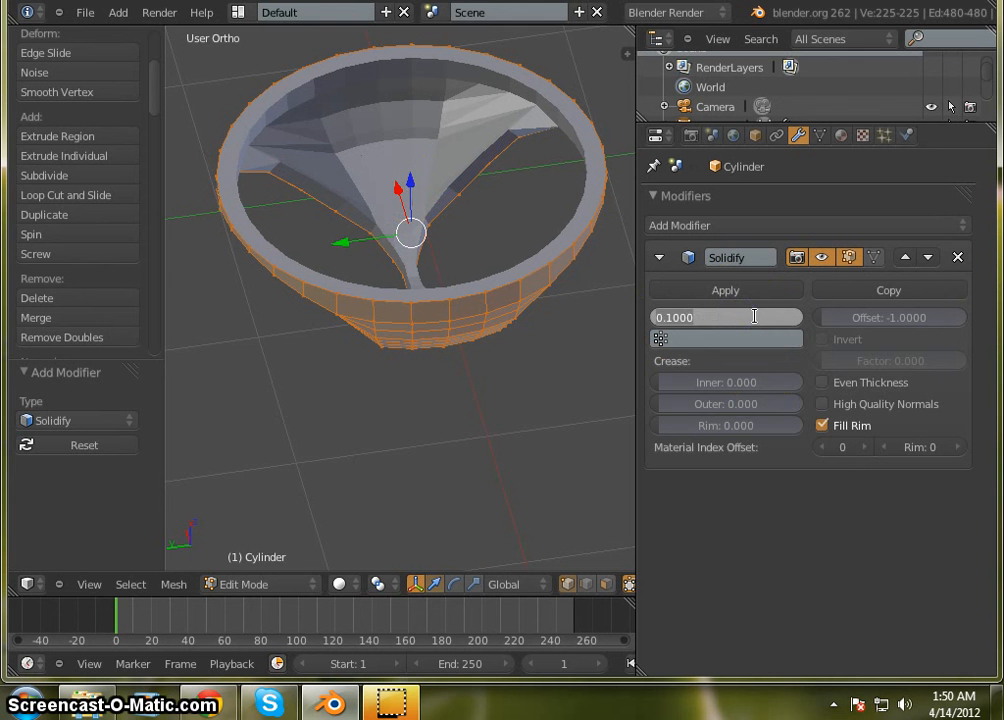
{"action": "type", "text": ".05"}
{"action": "key", "text": "Return"}
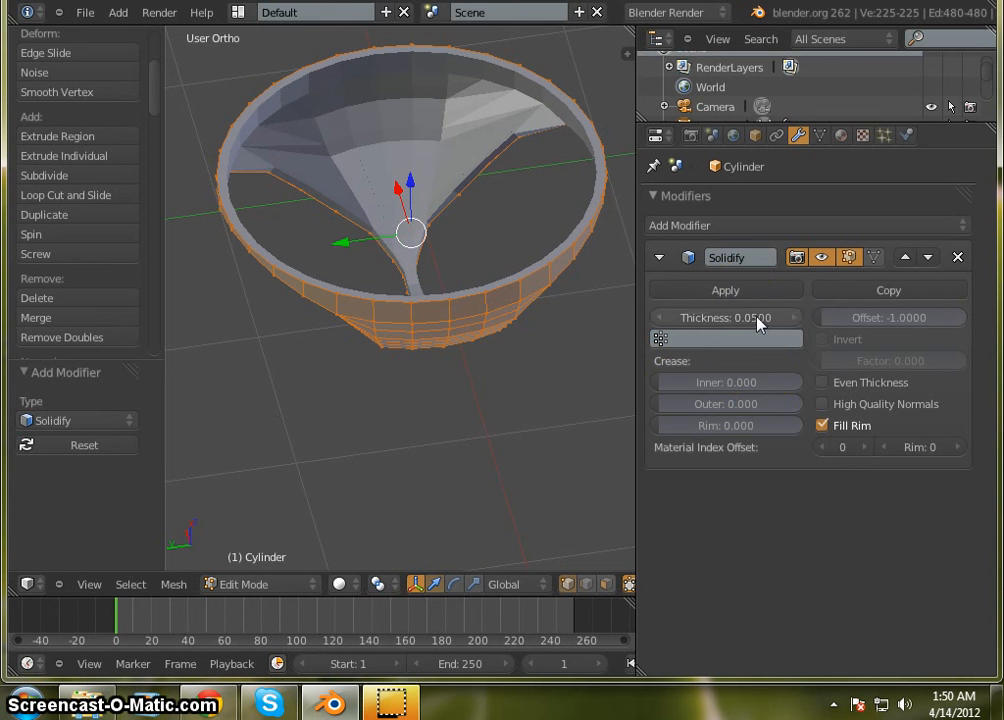
Check the thickened rim and side openings from above and leave all vertices of the Cylinder mesh deselected
{"action": "middle_click_drag", "start_coordinate": [359, 403], "coordinate": [370, 298]}
{"action": "scroll", "coordinate": [370, 298], "scroll_direction": "down", "scroll_amount": 4}
{"action": "scroll", "coordinate": [368, 204], "scroll_direction": "up", "scroll_amount": 3}
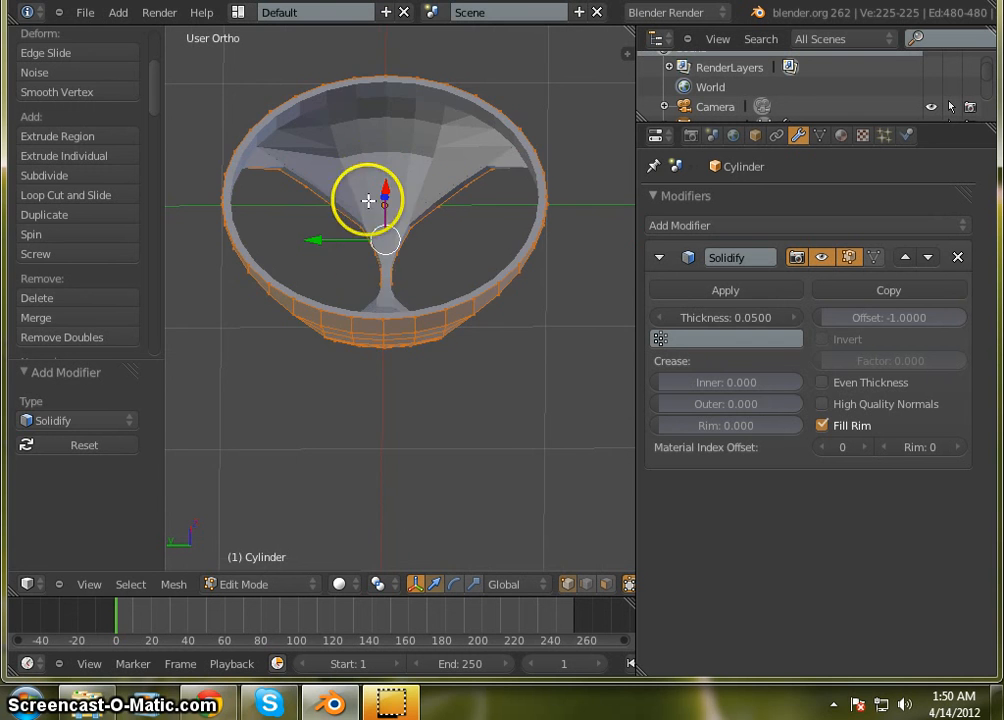
{"action": "key", "text": "a"}
{"action": "scroll", "coordinate": [385, 242], "scroll_direction": "down", "scroll_amount": 2}
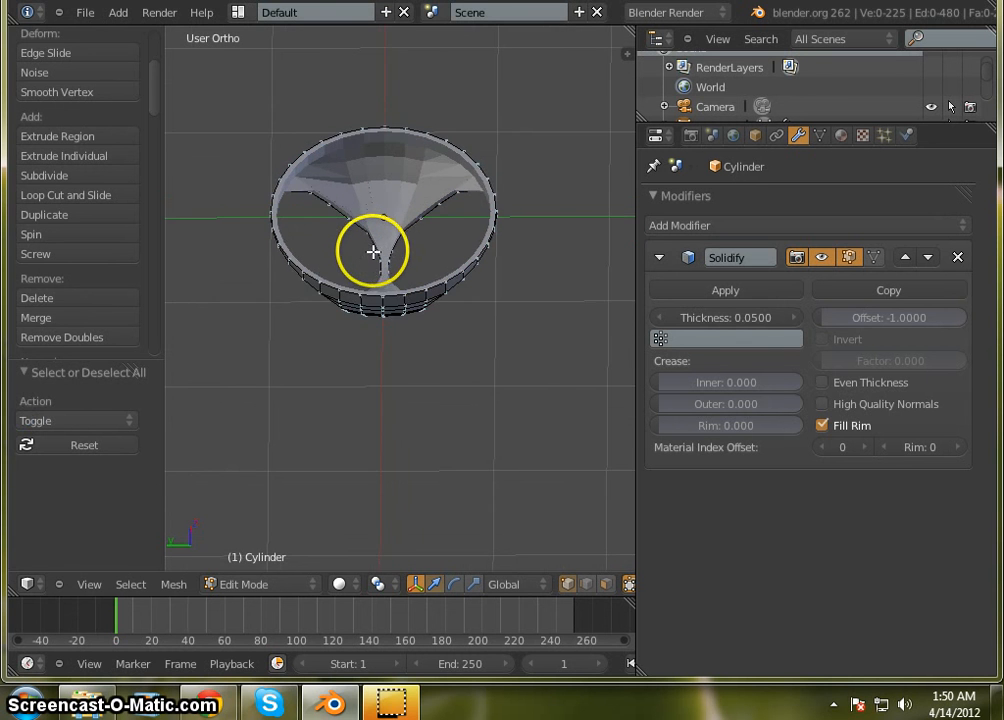
{"action": "scroll", "coordinate": [393, 242], "scroll_direction": "up", "scroll_amount": 3}
{"action": "key", "text": "a"}
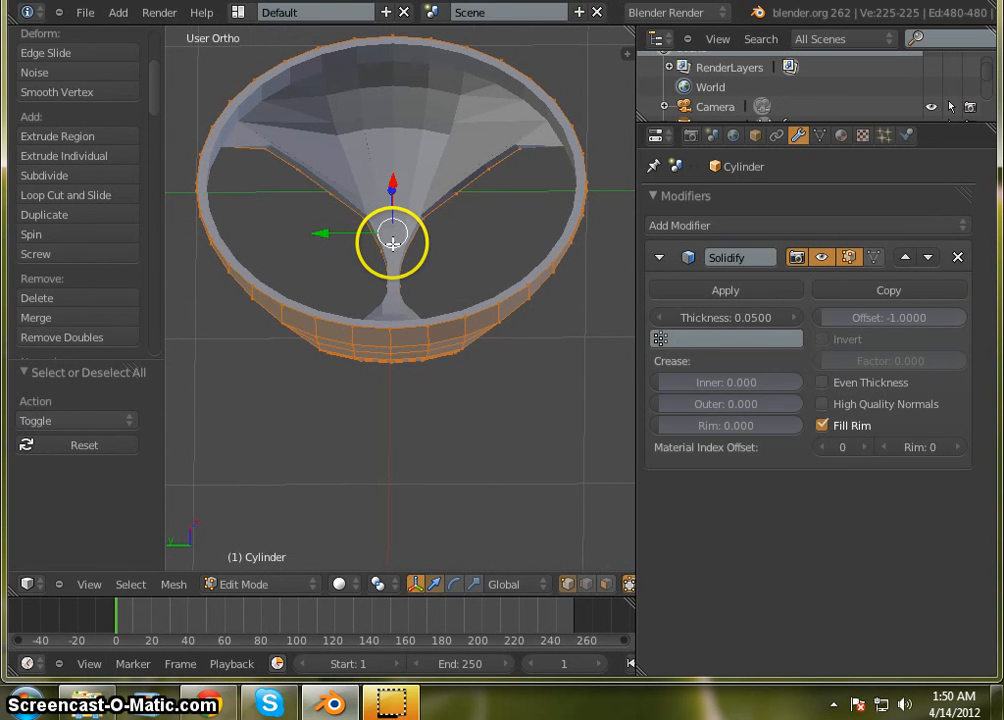
{"action": "key", "text": "a"}
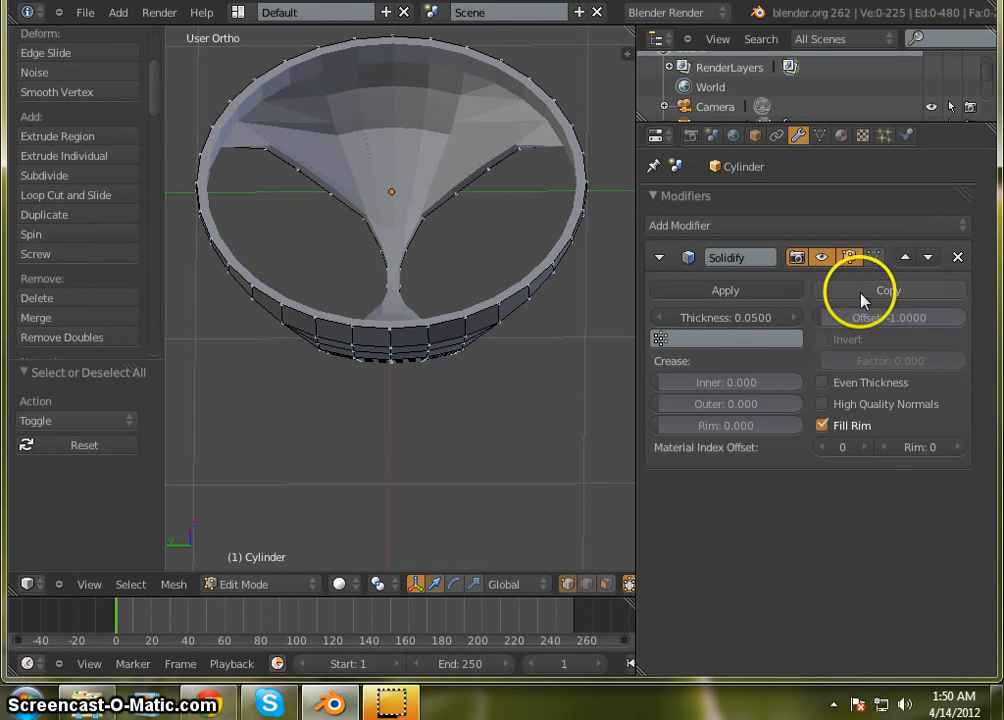
Switch the Cylinder to Object Mode and apply its Solidify modifier
{"action": "left_click", "coordinate": [305, 585]}
{"action": "left_click", "coordinate": [299, 569]}
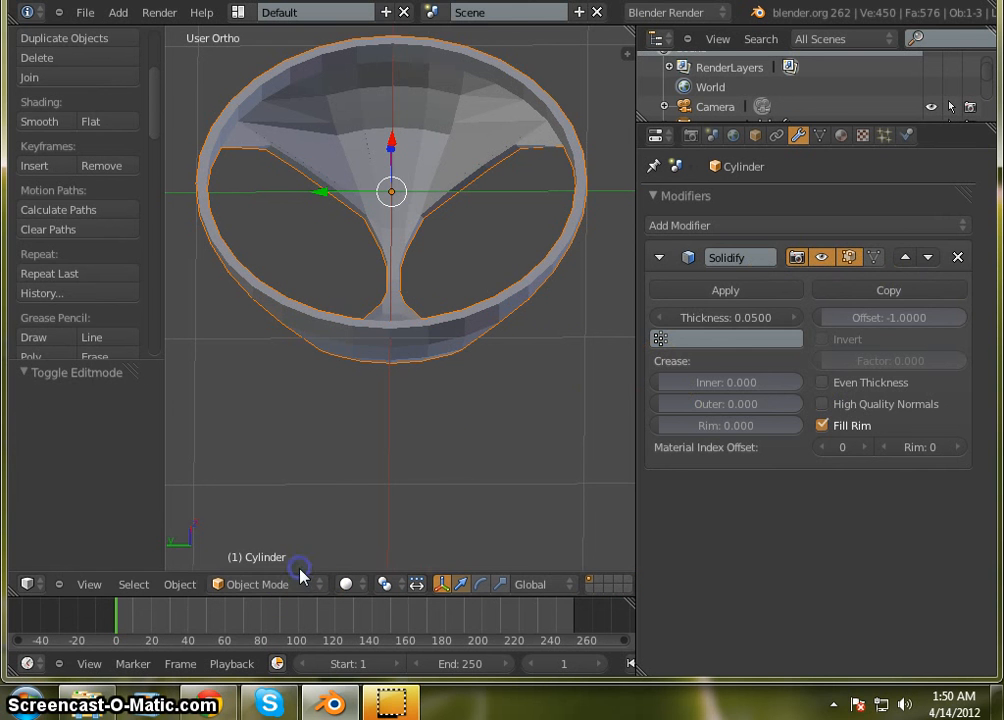
{"action": "left_click", "coordinate": [757, 290]}
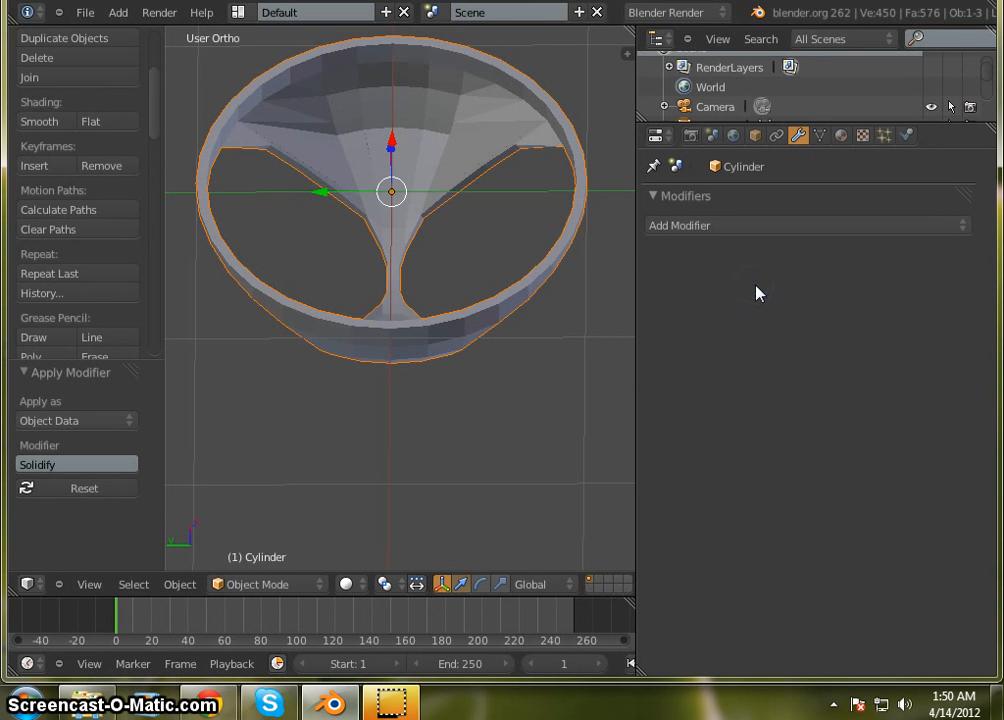
Return the solidified Cylinder to Edit Mode
{"action": "middle_click_drag", "start_coordinate": [403, 380], "coordinate": [412, 354]}
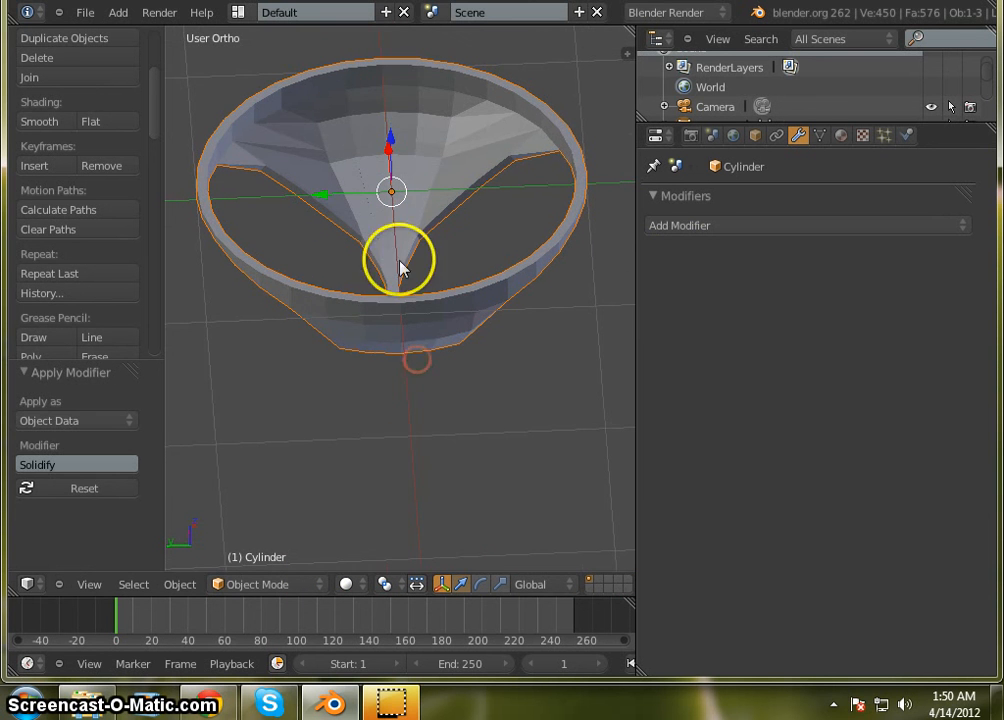
{"action": "left_click", "coordinate": [222, 579]}
{"action": "left_click", "coordinate": [269, 542]}
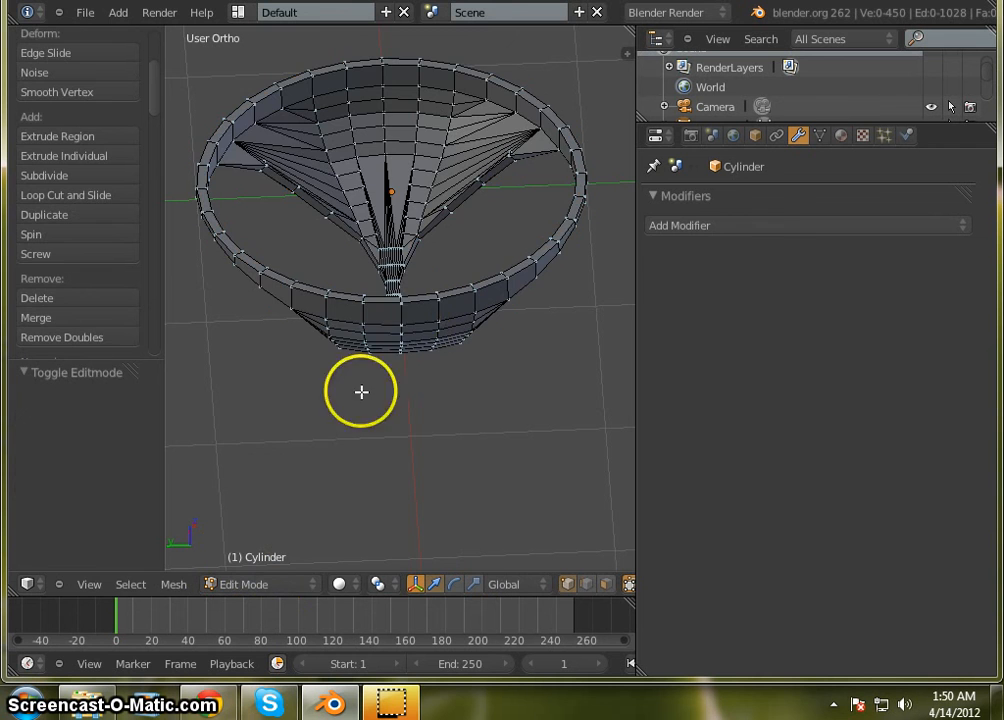